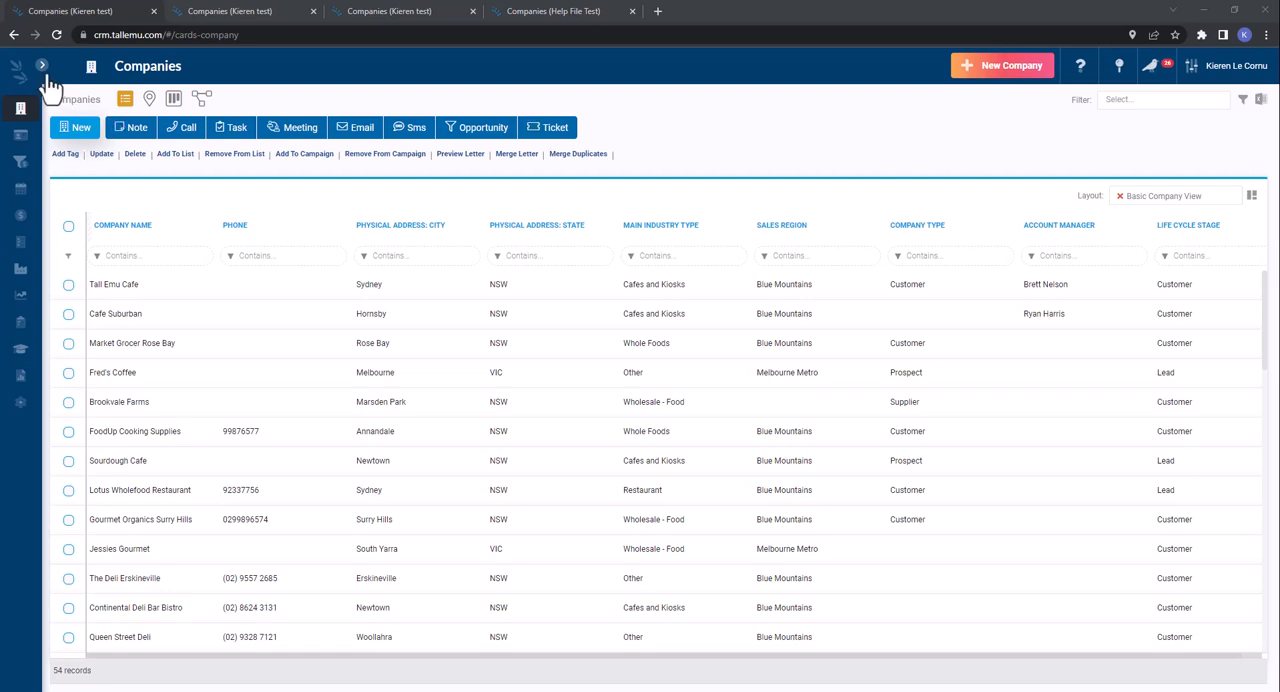
- Open the general administration settings
mouse_move(10, 145)
click(43, 67)
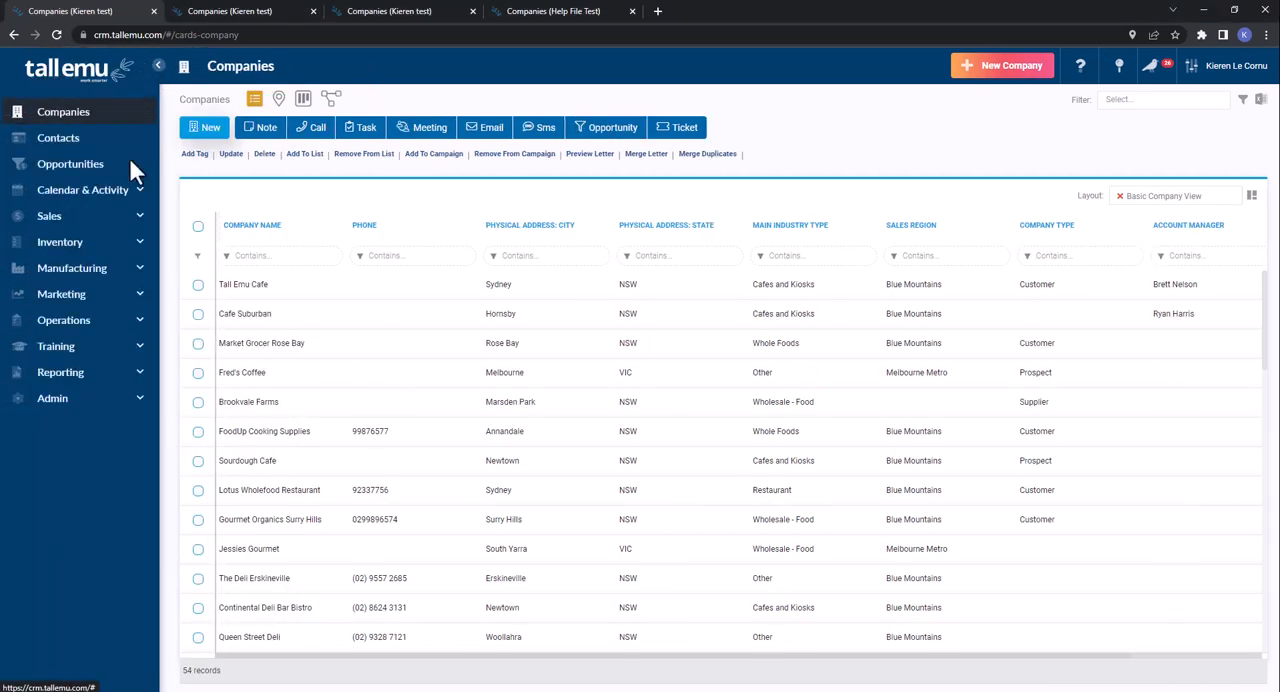
click(88, 403)
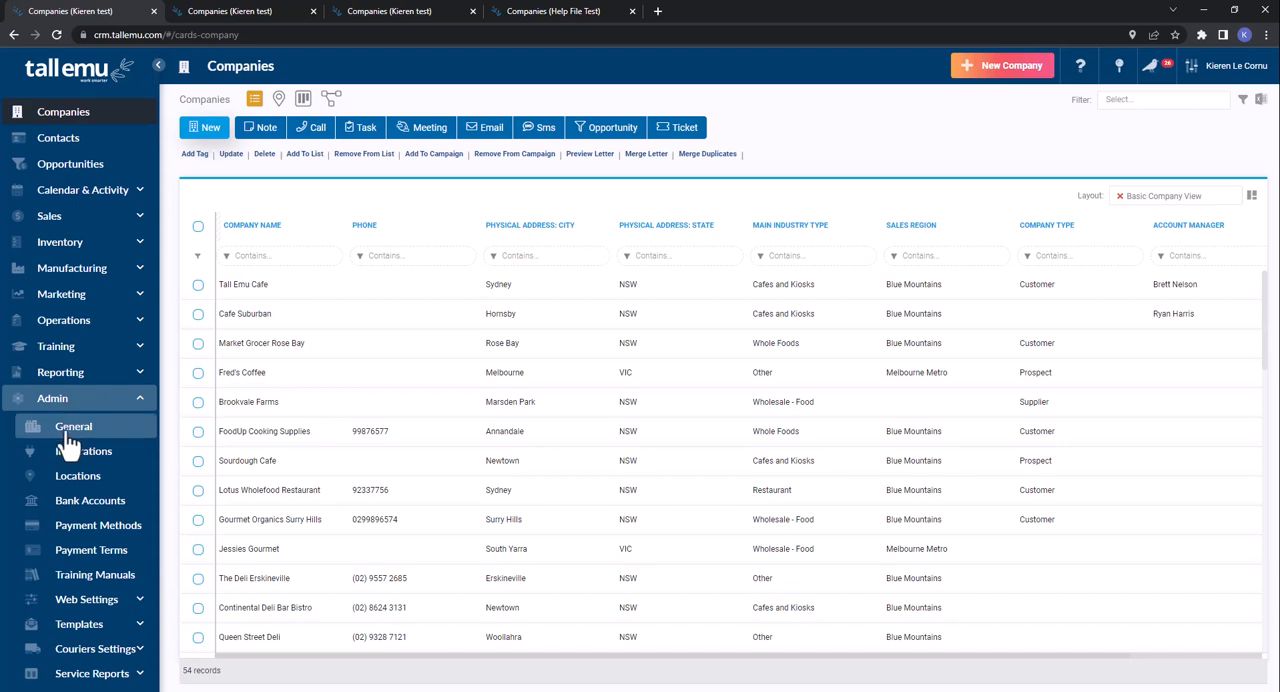
click(70, 428)
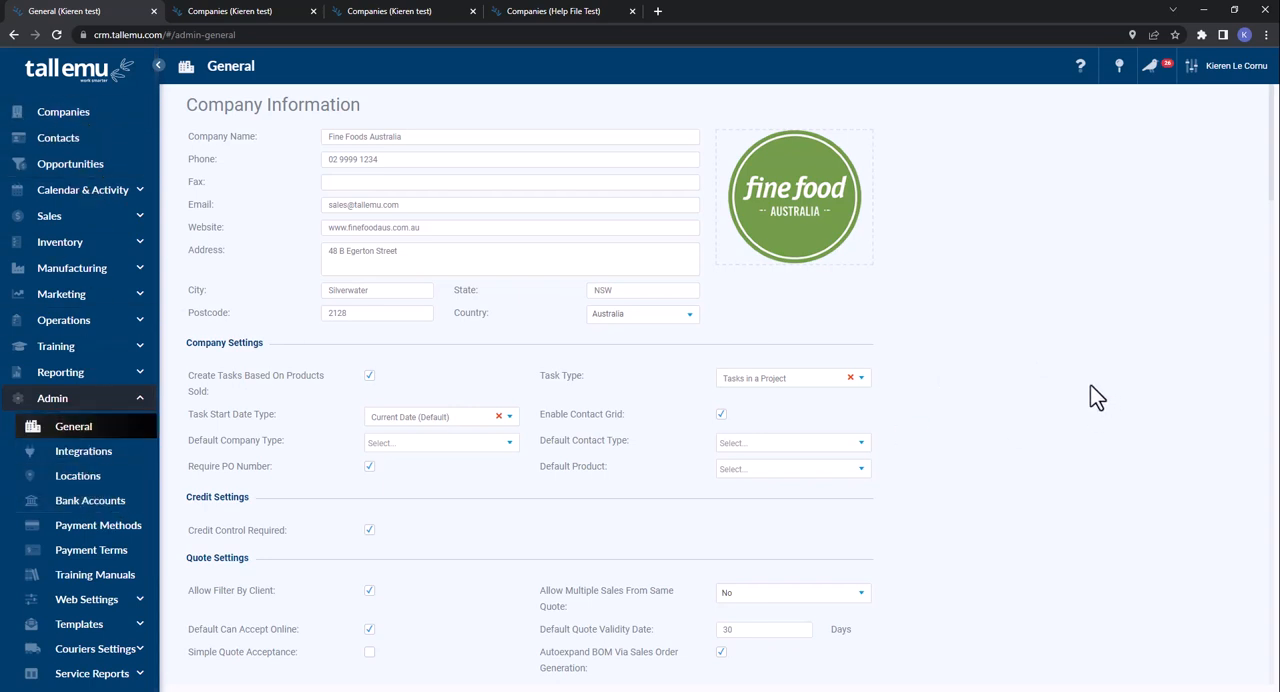
- Review the Company Information section and the ABN, A.C.N. and bank details under Invoice Settings, and save the general settings
drag(360, 105, 186, 106)
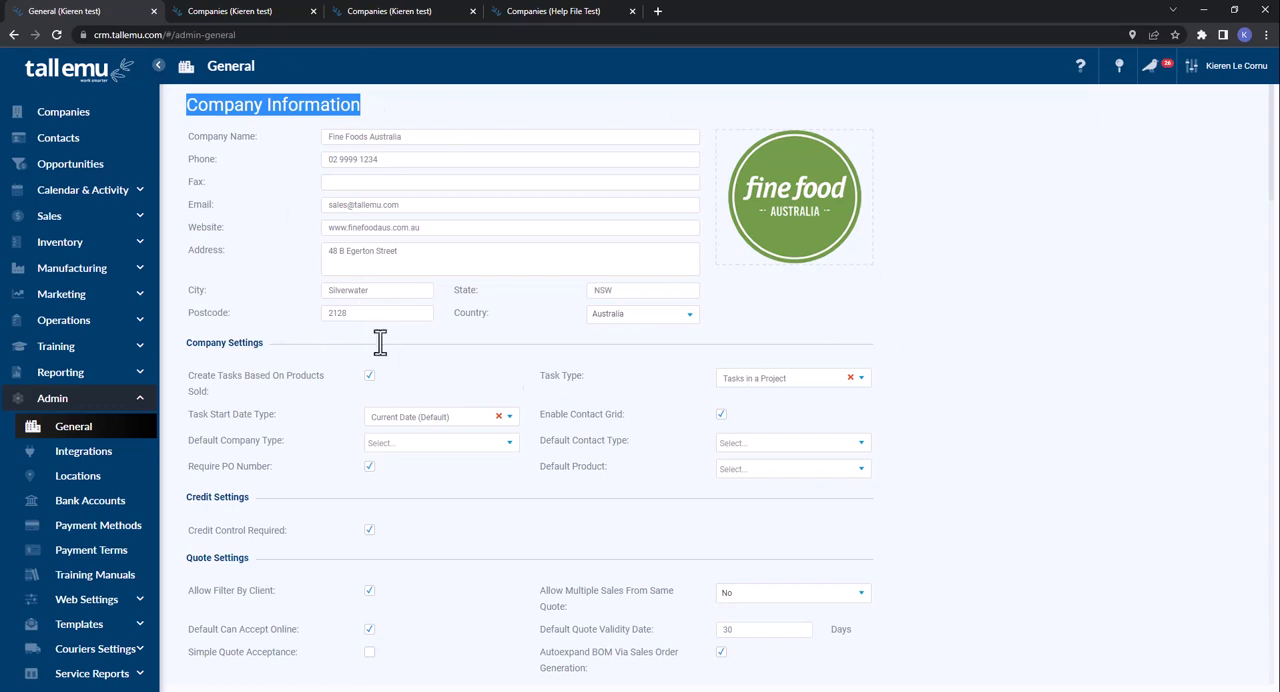
scroll(490, 292, down, 6)
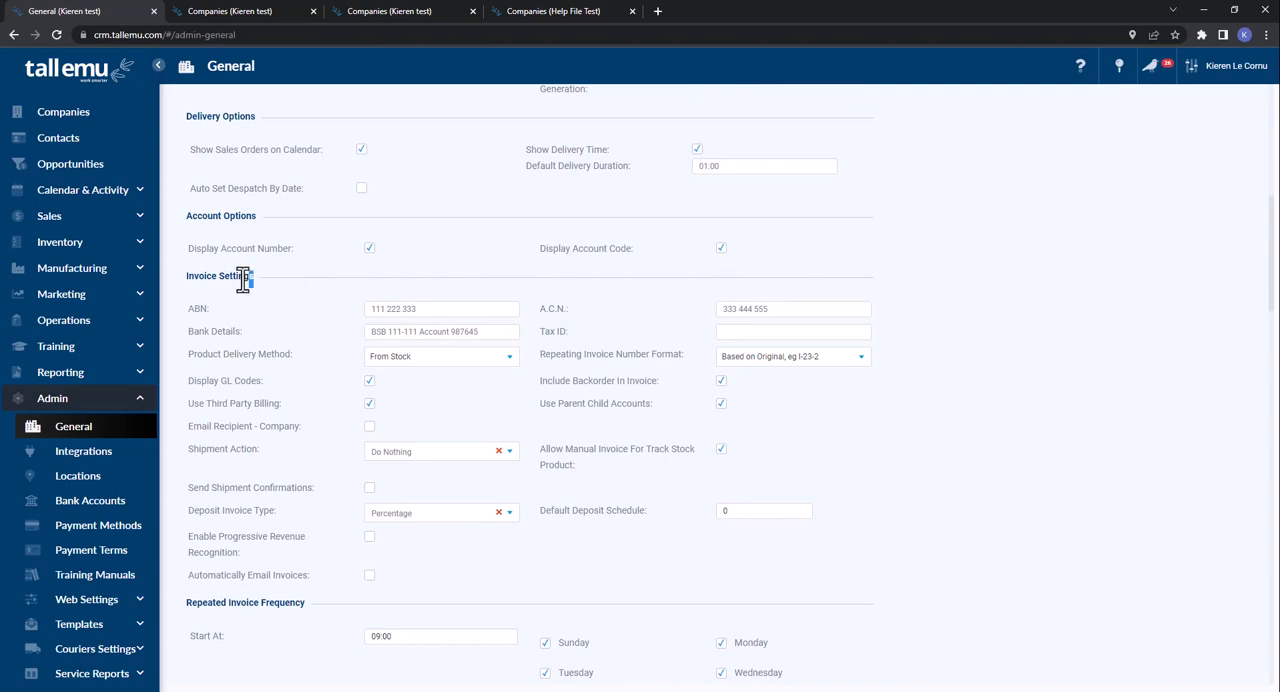
drag(243, 277, 189, 286)
drag(428, 308, 356, 310)
drag(799, 312, 650, 318)
drag(480, 333, 300, 343)
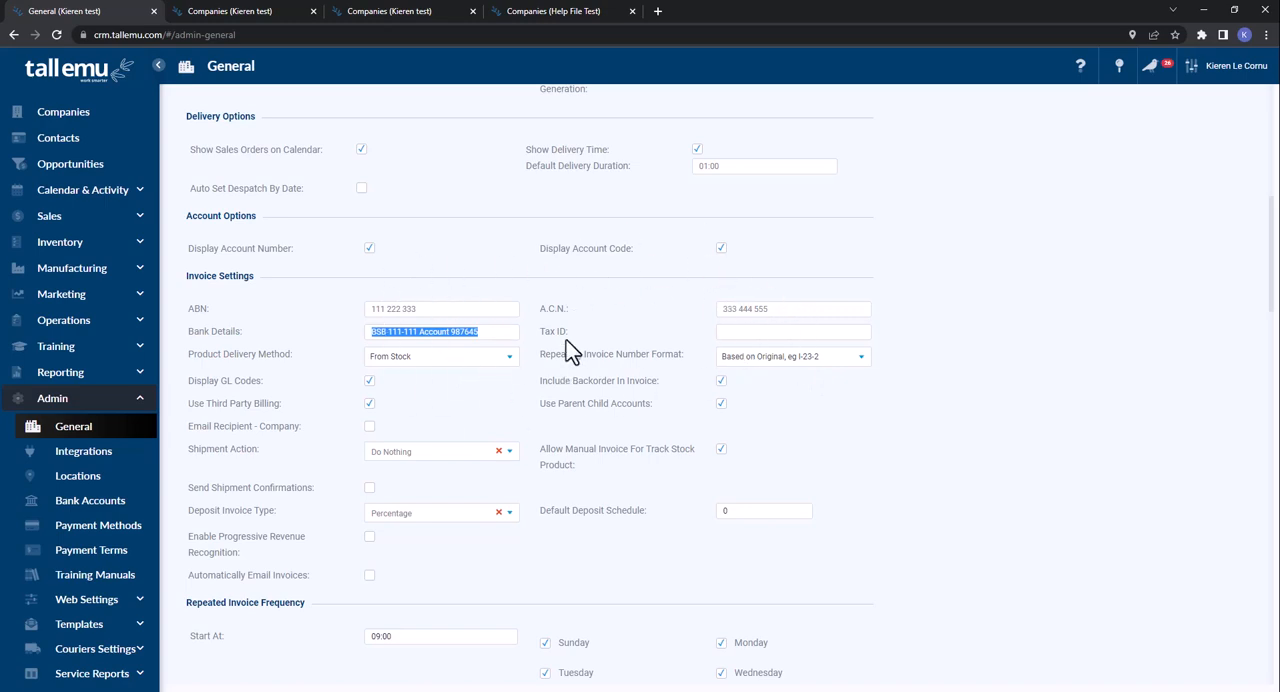
scroll(570, 350, down, 10)
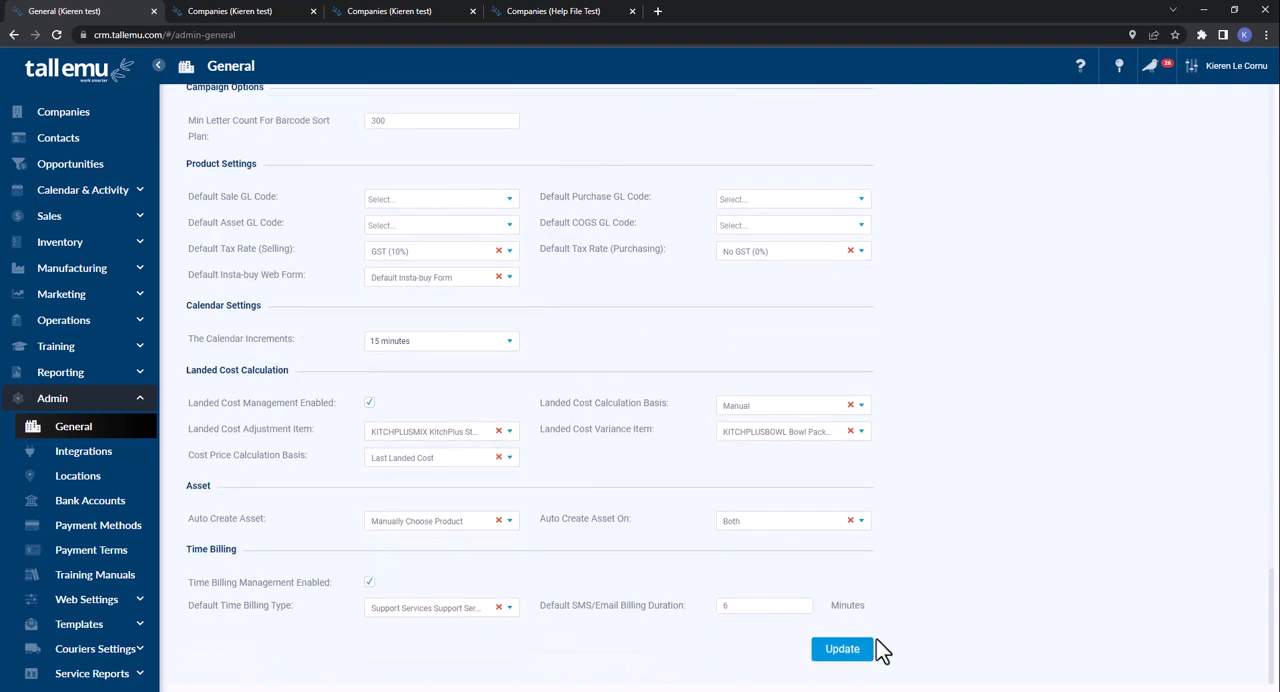
click(849, 655)
scroll(712, 374, up, 15)
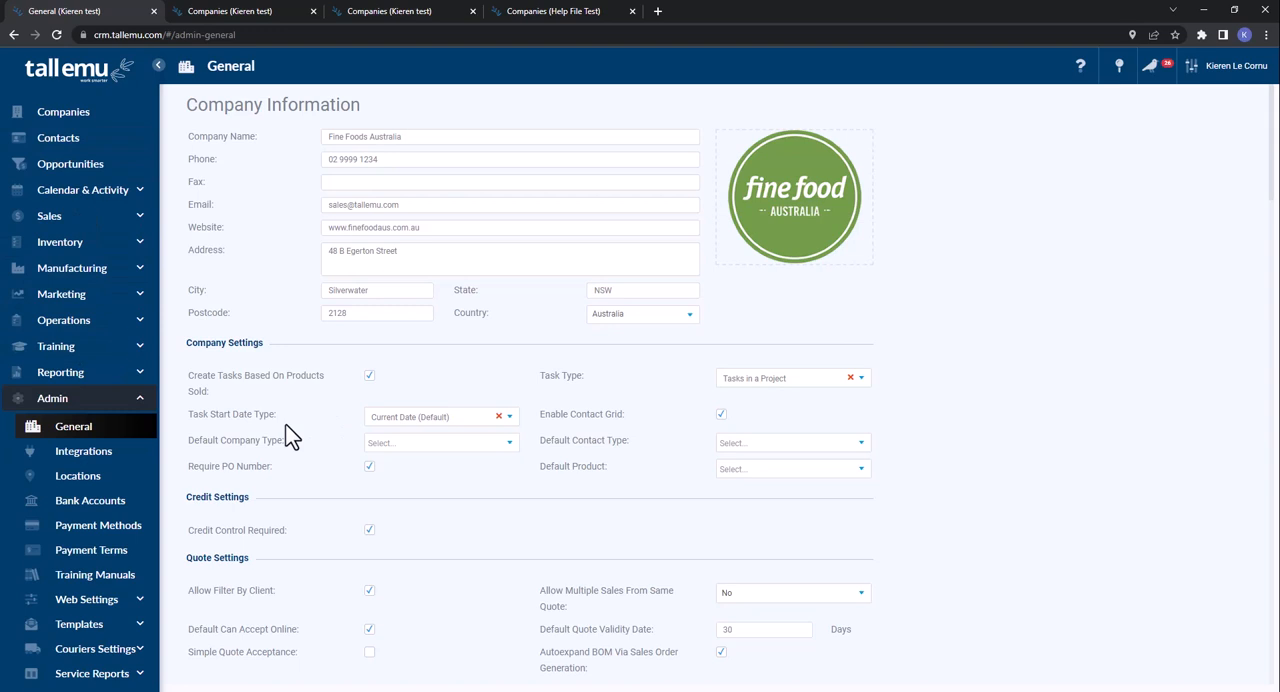
- Look over the company information and invoice settings again, and update the general settings
drag(360, 105, 186, 105)
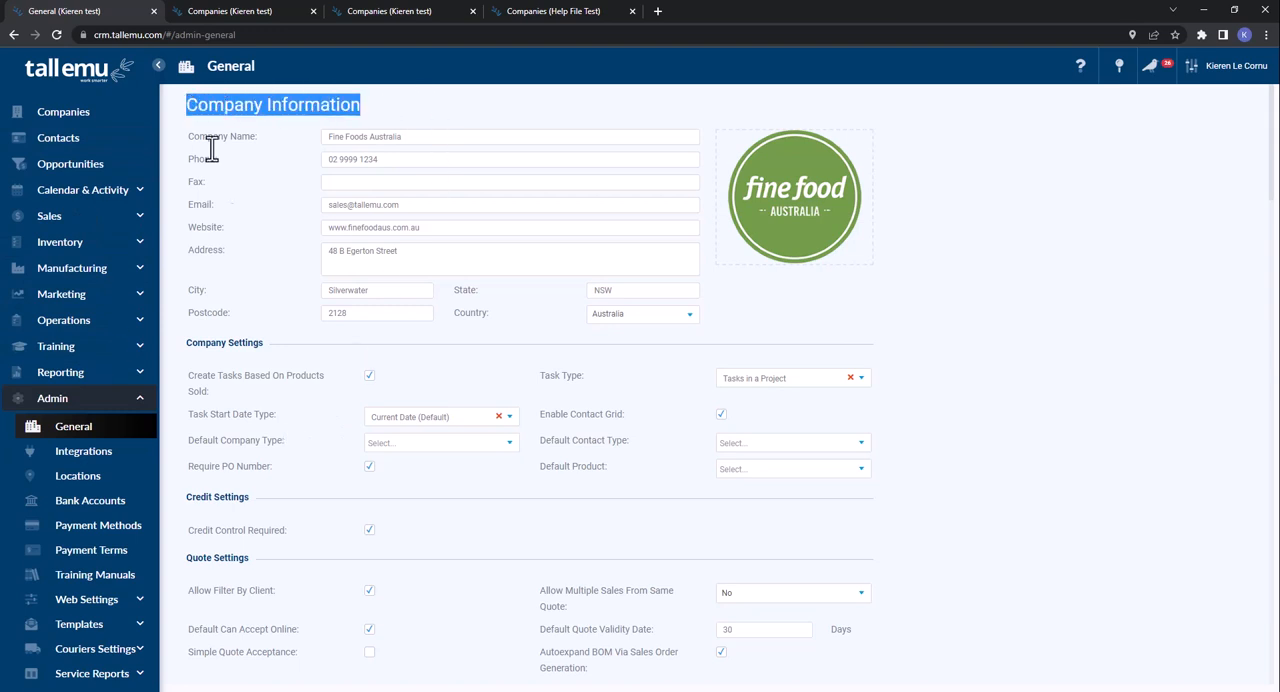
scroll(274, 312, down, 6)
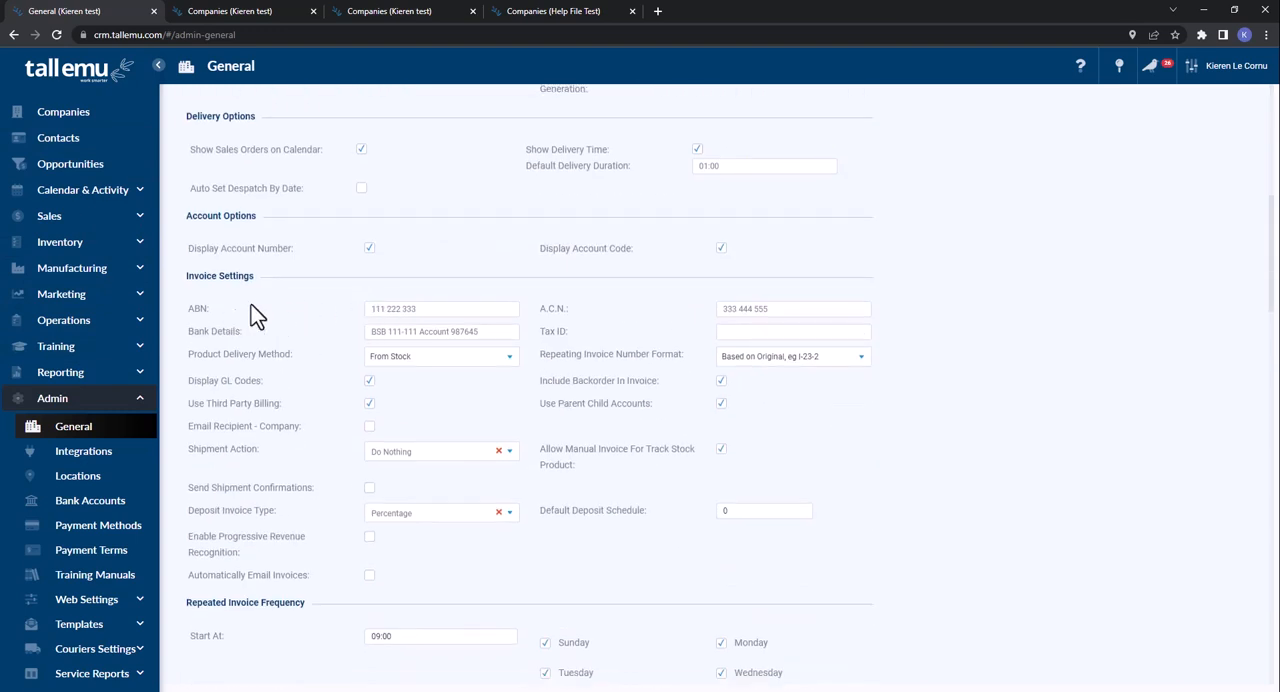
scroll(480, 369, down, 15)
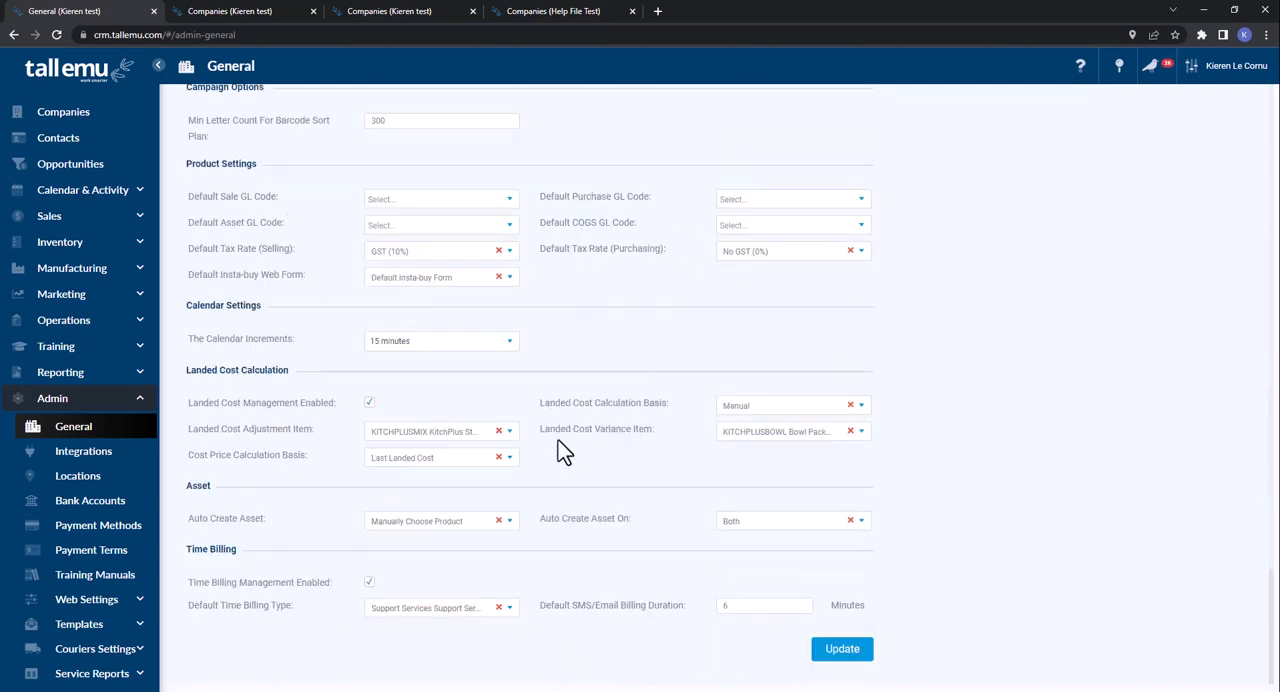
click(840, 652)
- Open the Teams list and start a new team record
mouse_move(1224, 70)
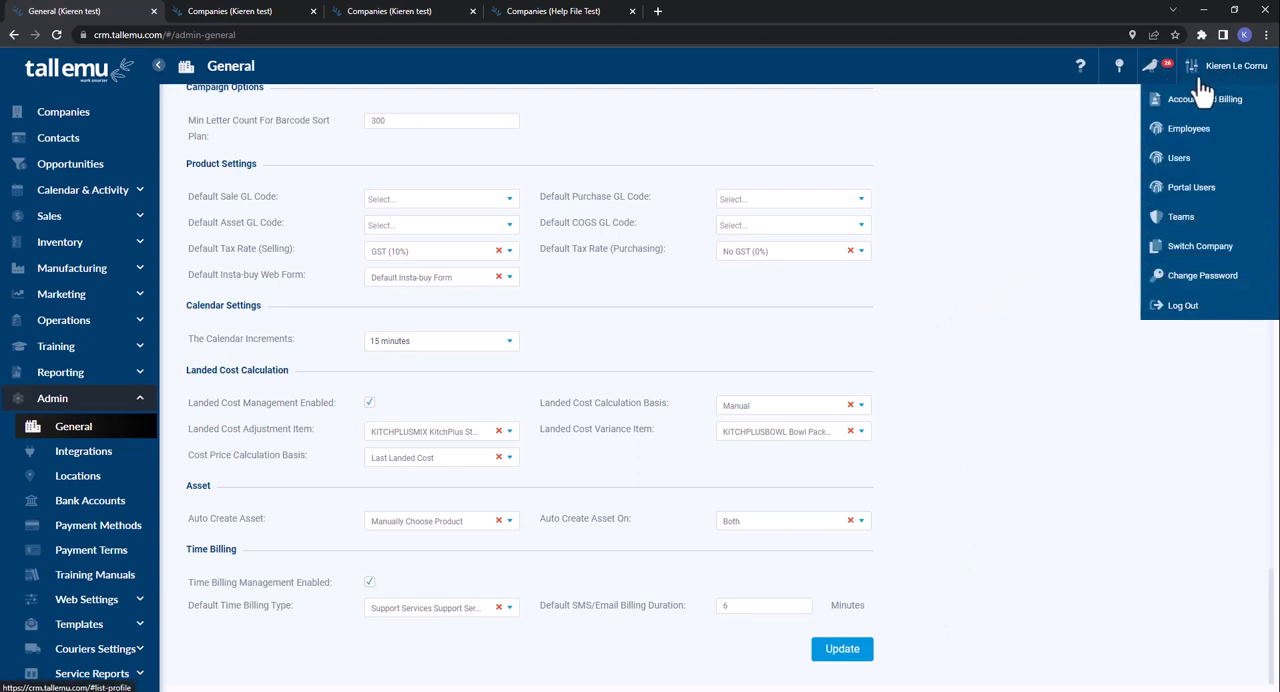
click(1182, 224)
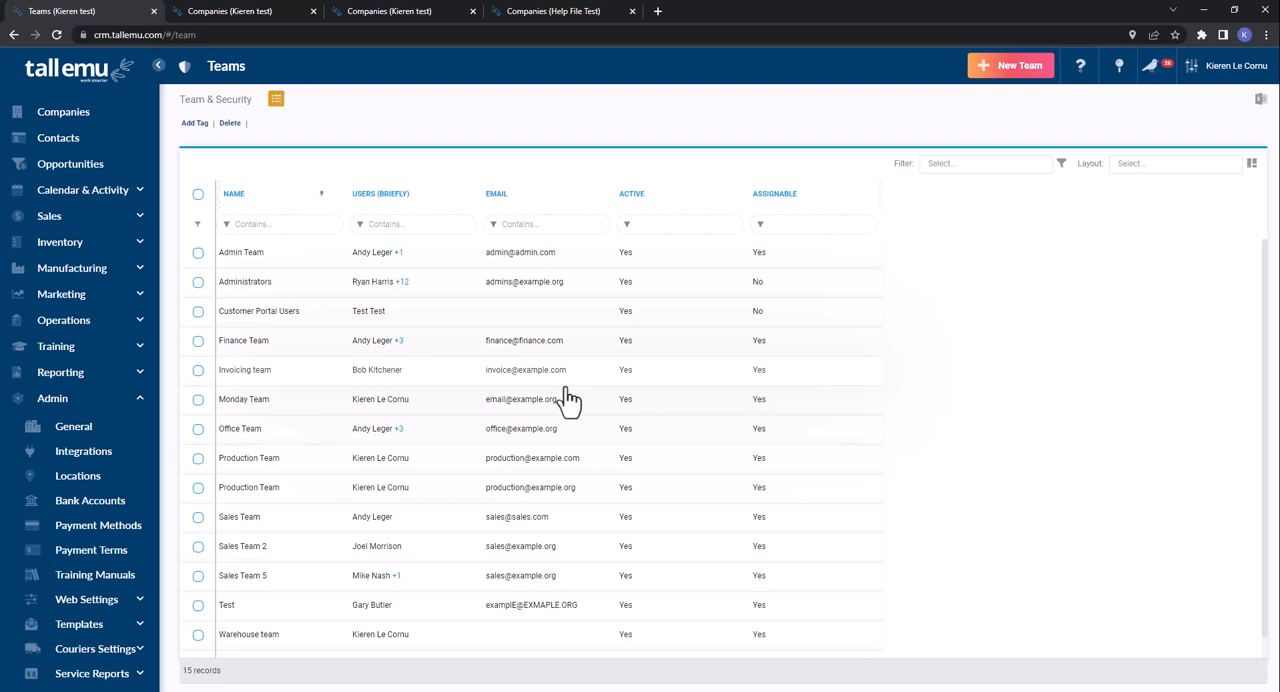
click(1020, 76)
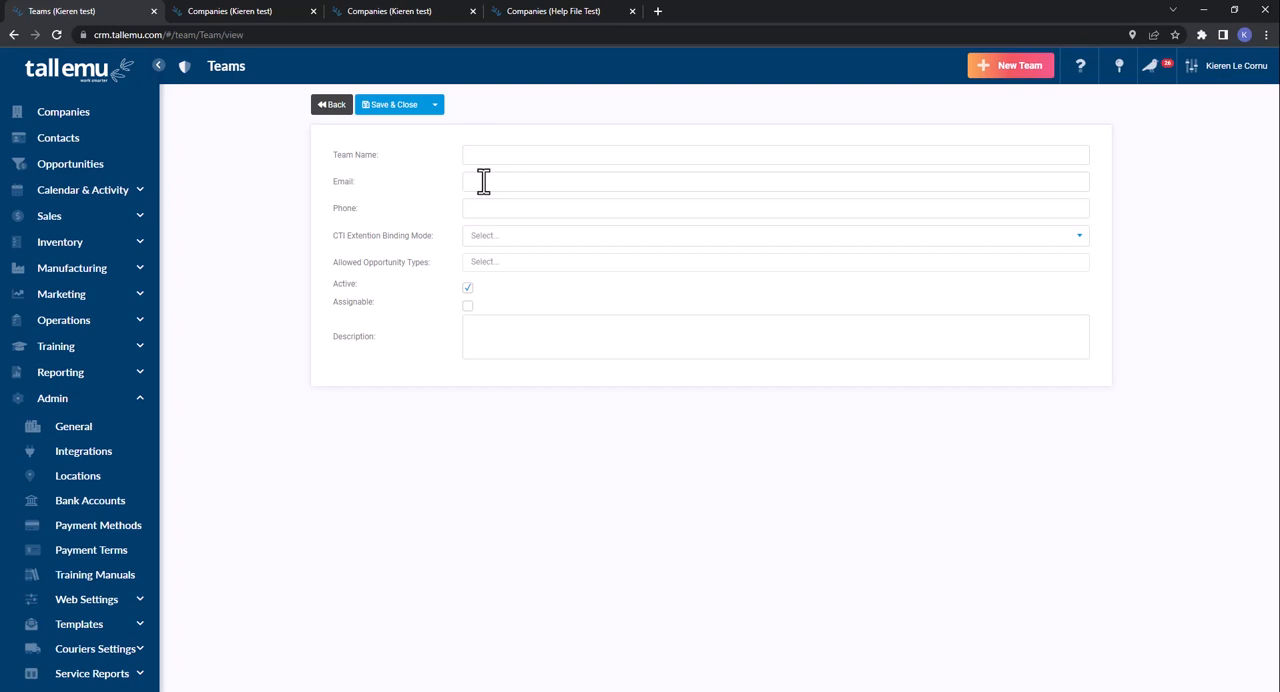
click(560, 180)
- Check which senders a new email offers on the Companies page, and return to the new team form
click(211, 12)
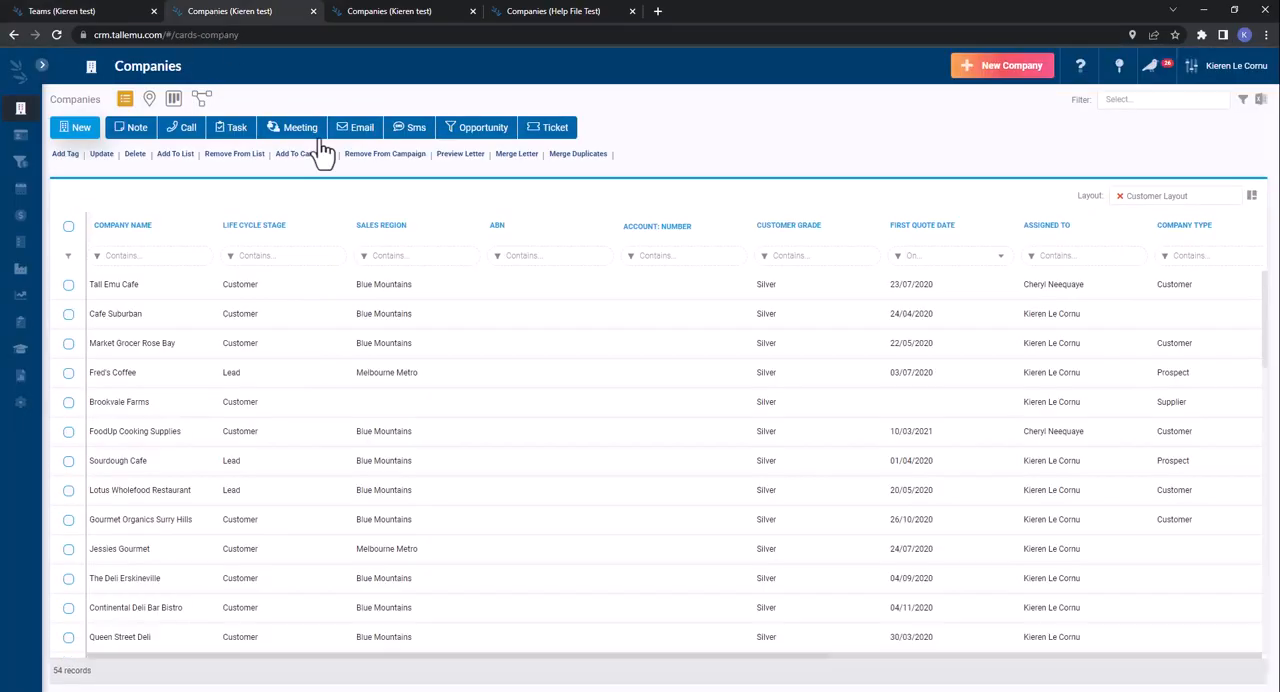
click(368, 134)
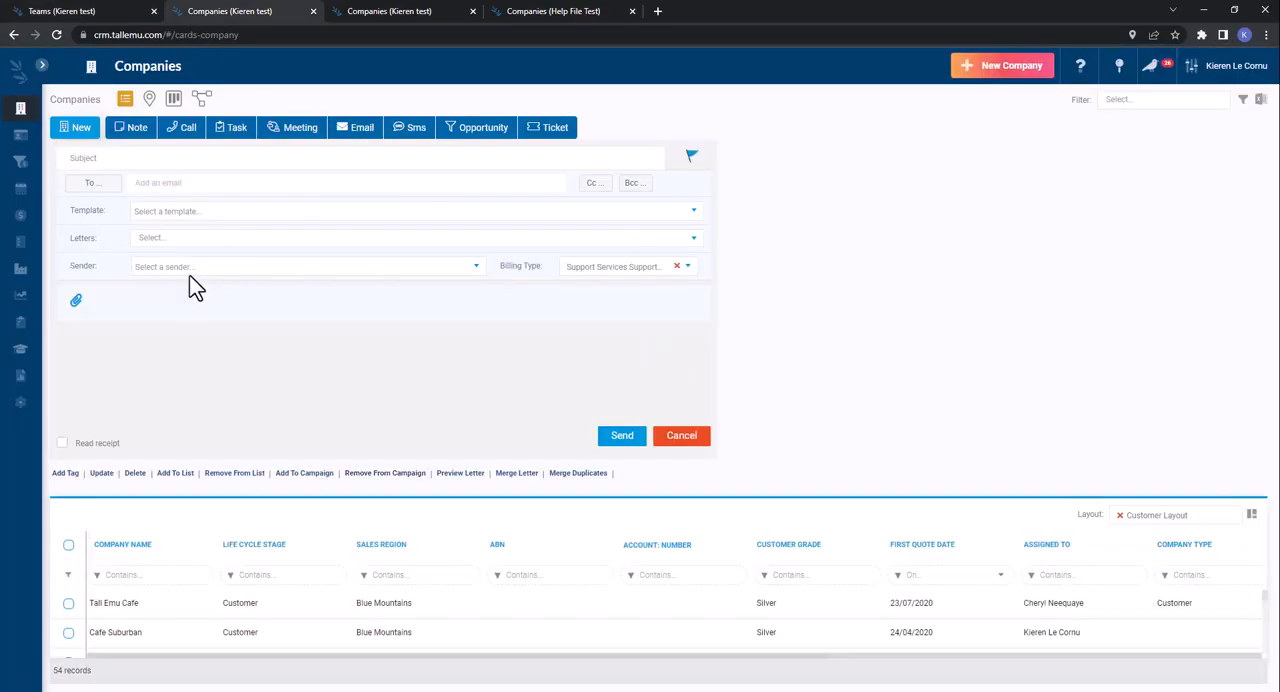
click(191, 294)
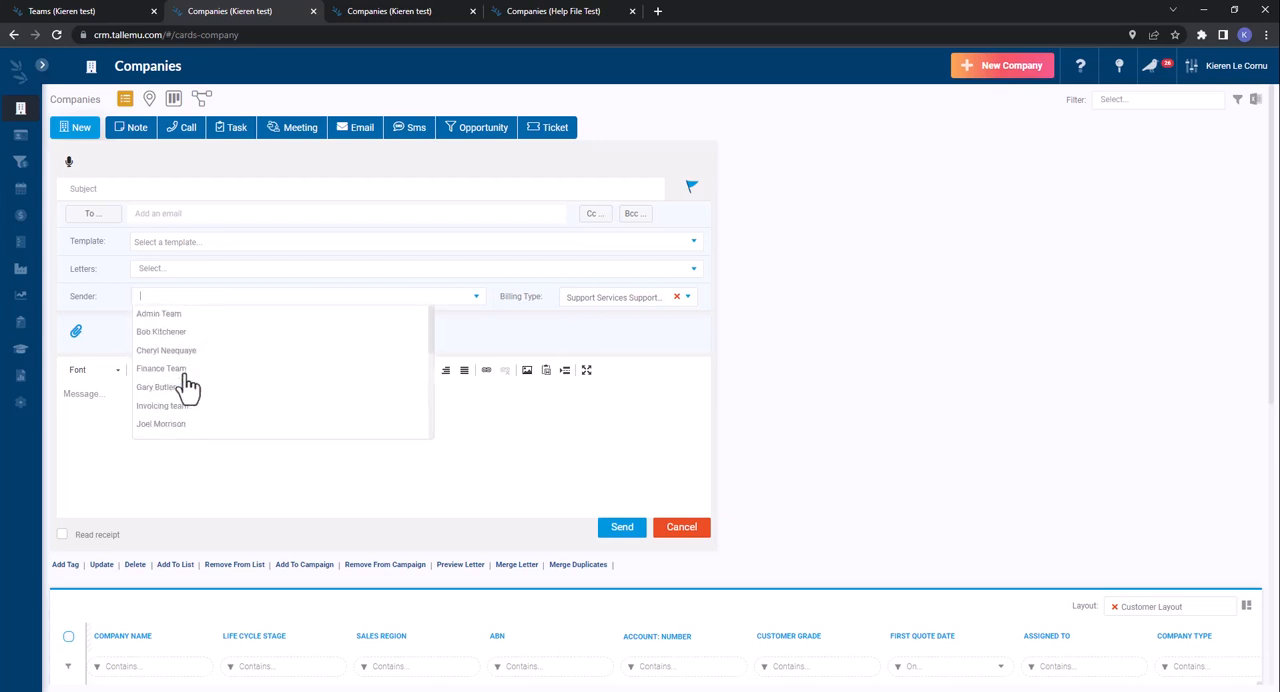
click(90, 18)
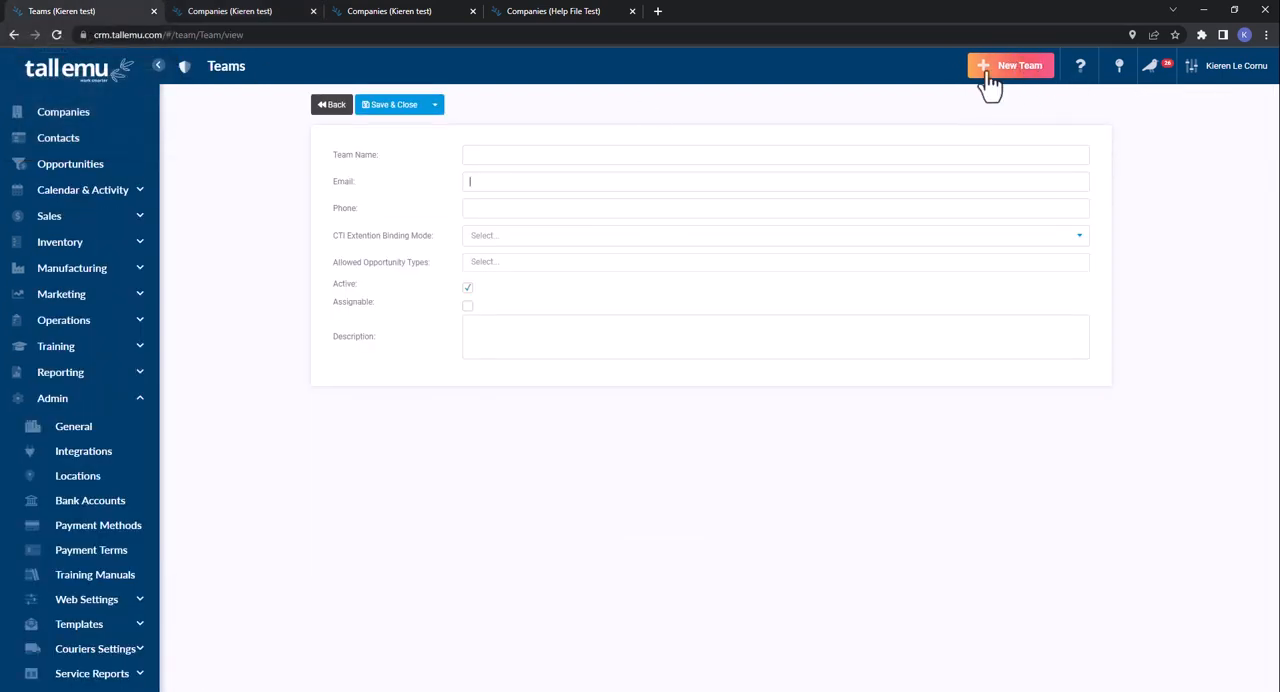
- Name the new team "Warehouse Team"
click(493, 160)
text(WArehouse)
key(BackSpace)
key(BackSpace)
key(BackSpace)
key(BackSpace)
key(BackSpace)
key(BackSpace)
key(BackSpace)
key(BackSpace)
text(arehouse Team)
- Enter the team's email address in the new team form
click(475, 183)
text(warehouse@t)
text(xample.org)
click(487, 208)
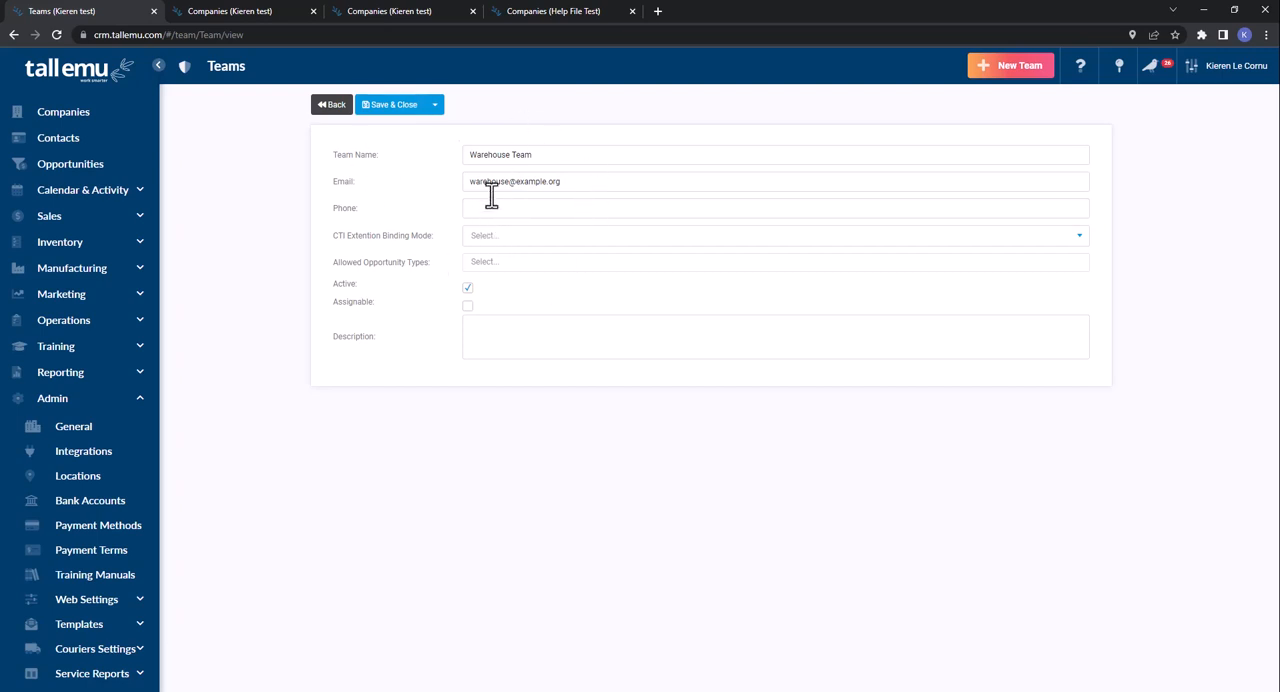
- Set the Warehouse Team as active and assignable, and save the record
drag(430, 262, 336, 268)
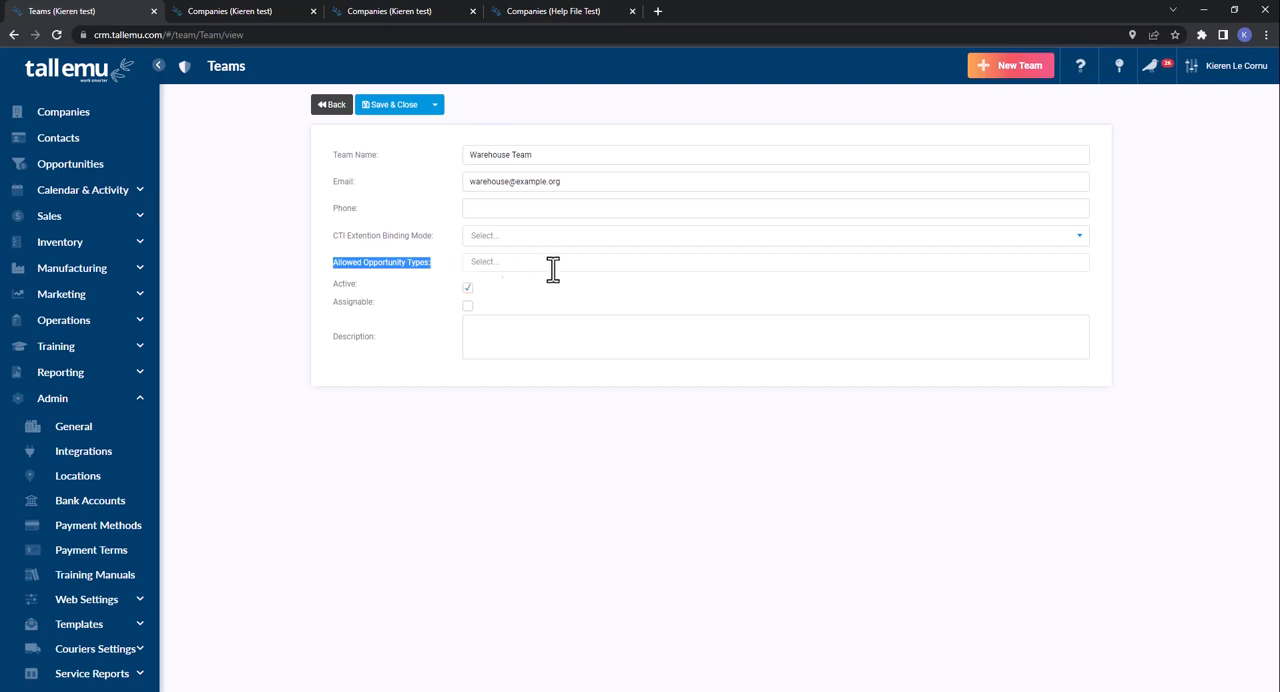
triple_click(340, 287)
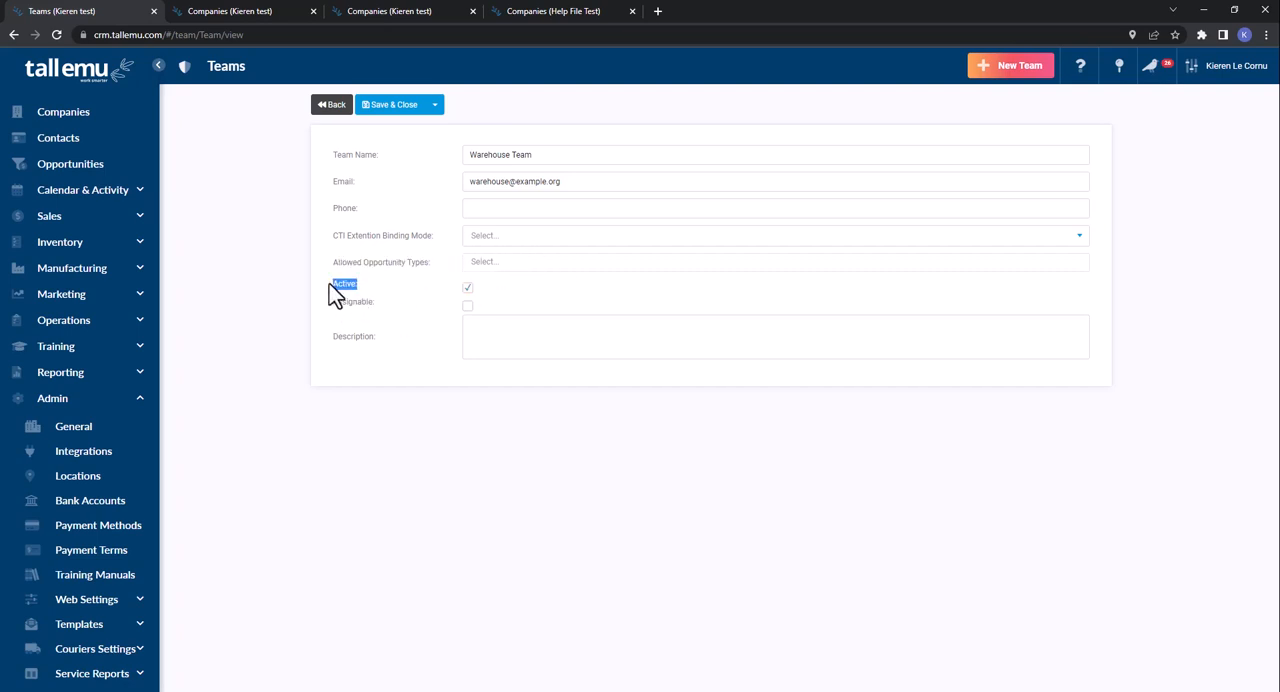
click(466, 288)
click(467, 288)
drag(333, 306, 390, 306)
click(467, 305)
click(467, 305)
click(467, 305)
click(520, 340)
click(392, 108)
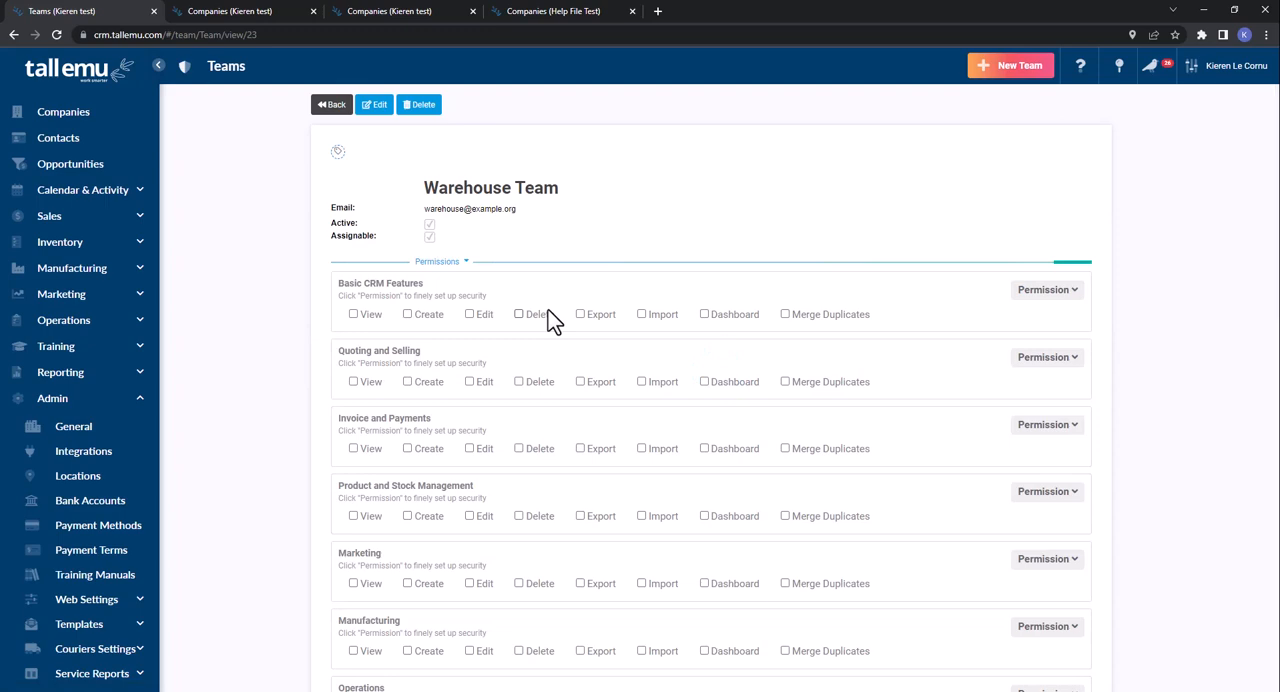
- Review the team's permission categories, including Quoting and Selling, Invoice and Payments, and Product and Stock Management
scroll(1228, 307, down, 9)
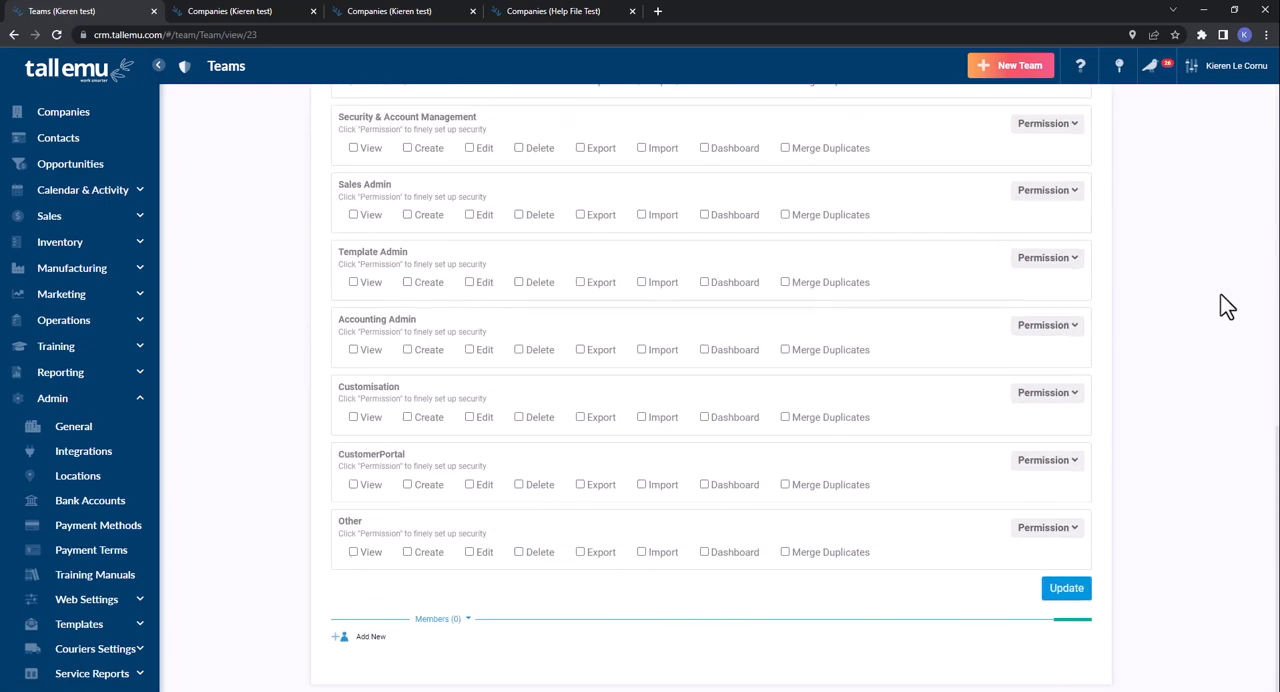
scroll(1228, 307, up, 10)
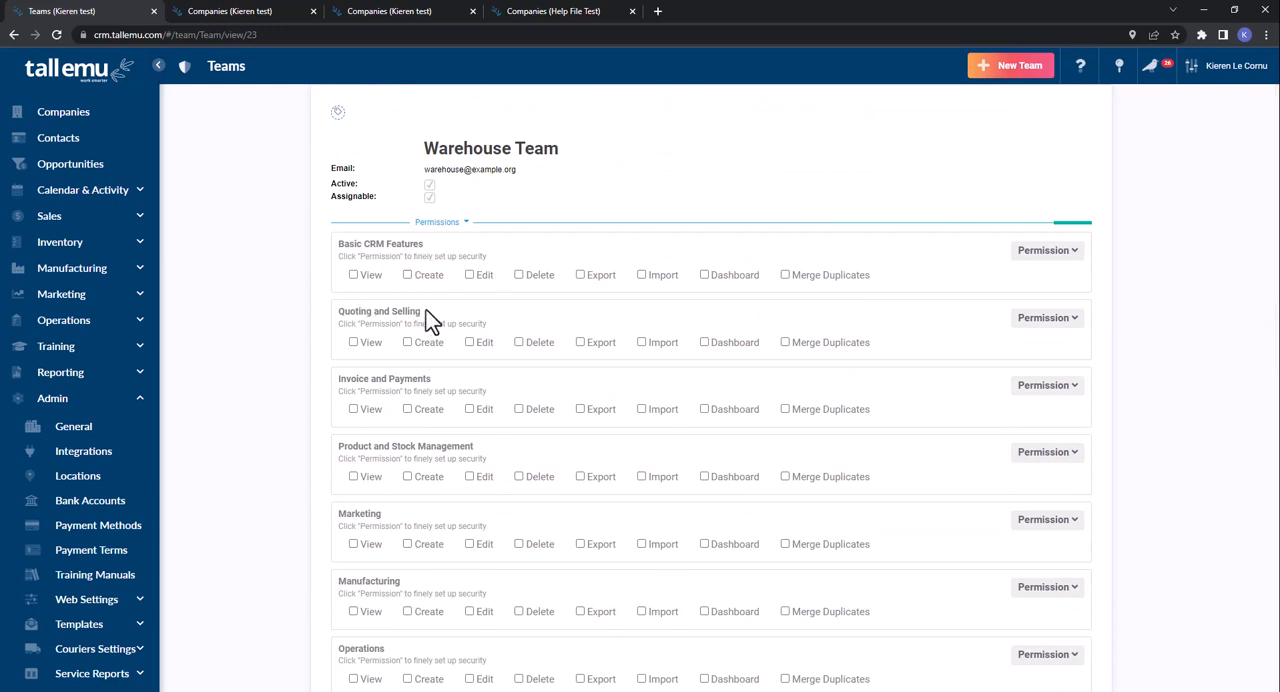
drag(425, 318, 331, 322)
drag(440, 377, 332, 379)
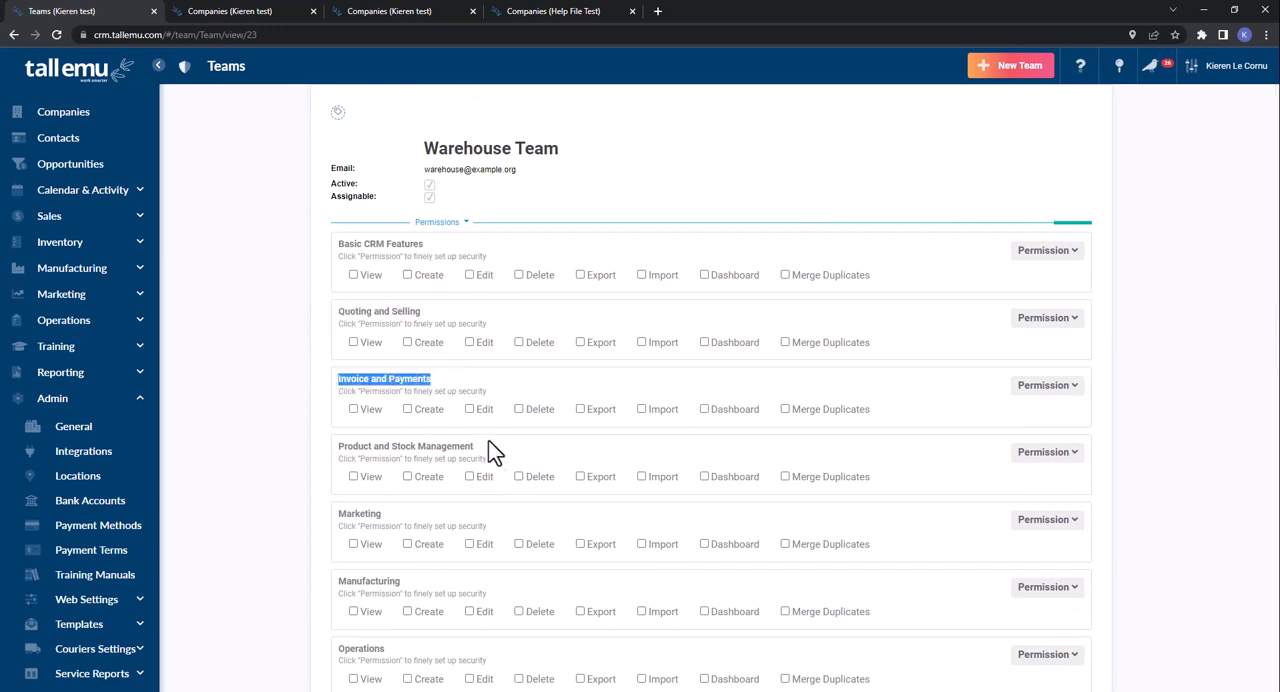
drag(474, 447, 334, 448)
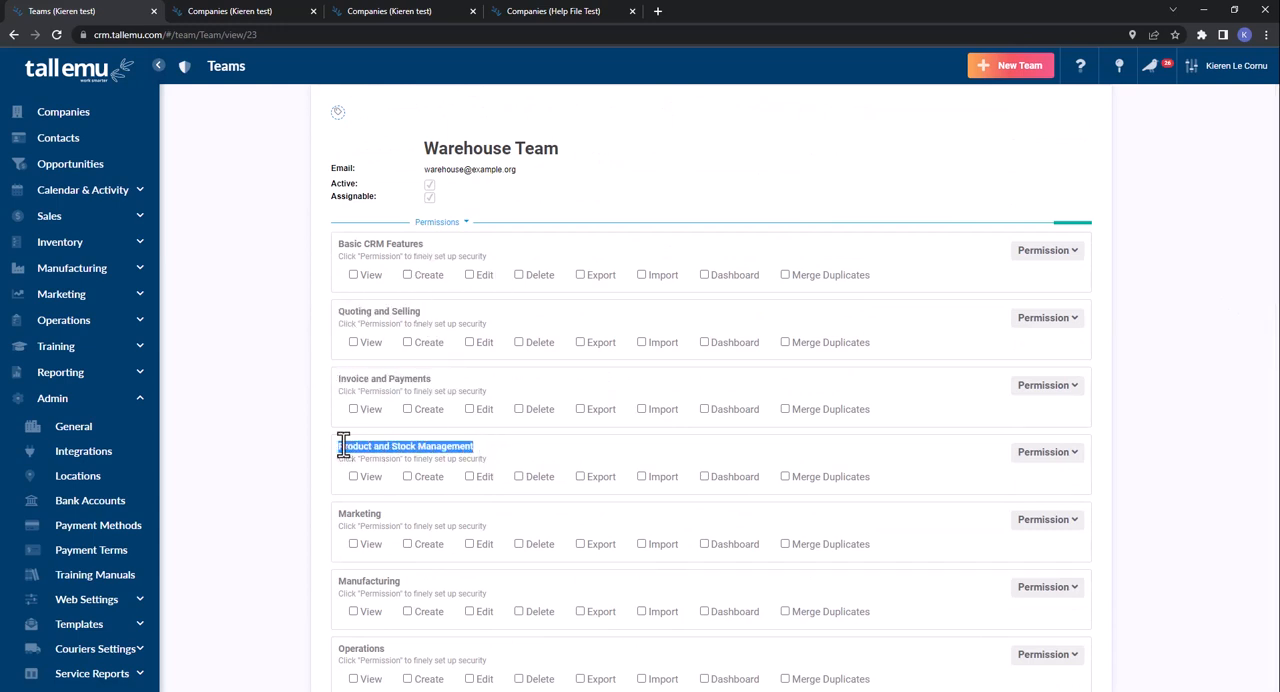
- Show the detailed permissions for Basic CRM Features and examine the View, Create, Edit, Dashboard and Merge Duplicates columns
click(1047, 258)
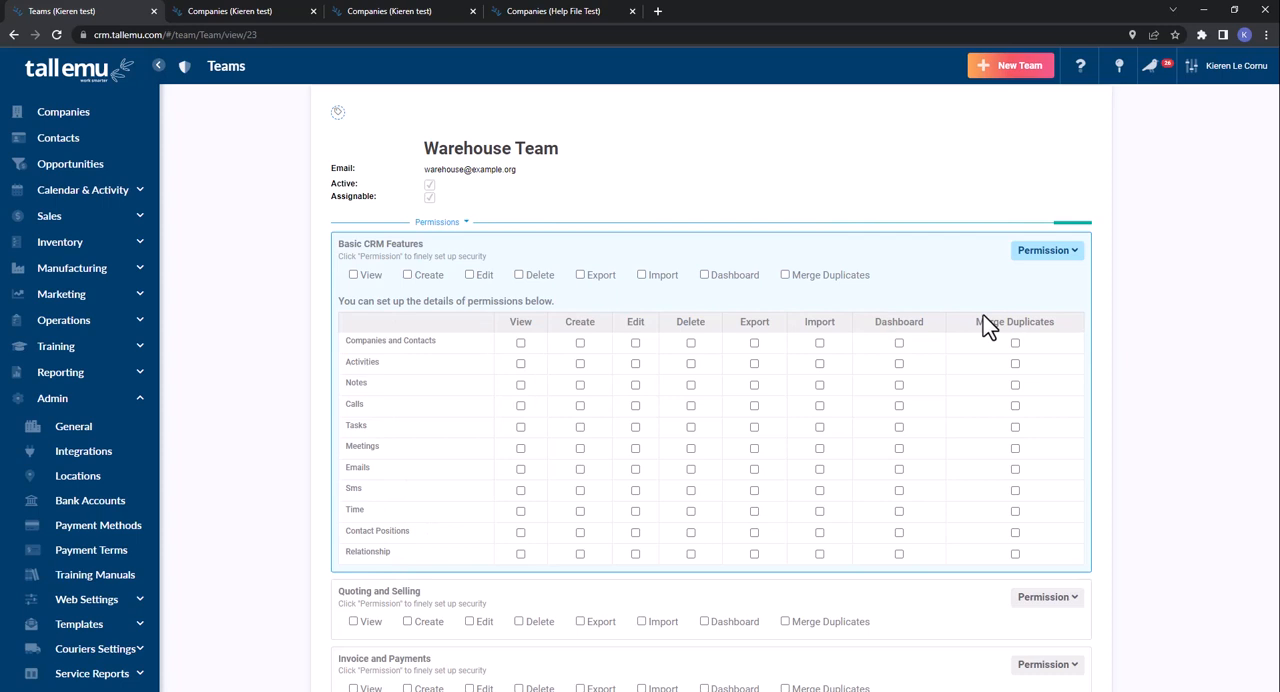
double_click(514, 322)
double_click(578, 322)
double_click(634, 322)
double_click(886, 322)
drag(977, 322, 1056, 322)
- Grant View, Create and Edit for Companies and Contacts, and Edit and Create for Activities
click(520, 343)
click(580, 343)
click(635, 343)
click(635, 363)
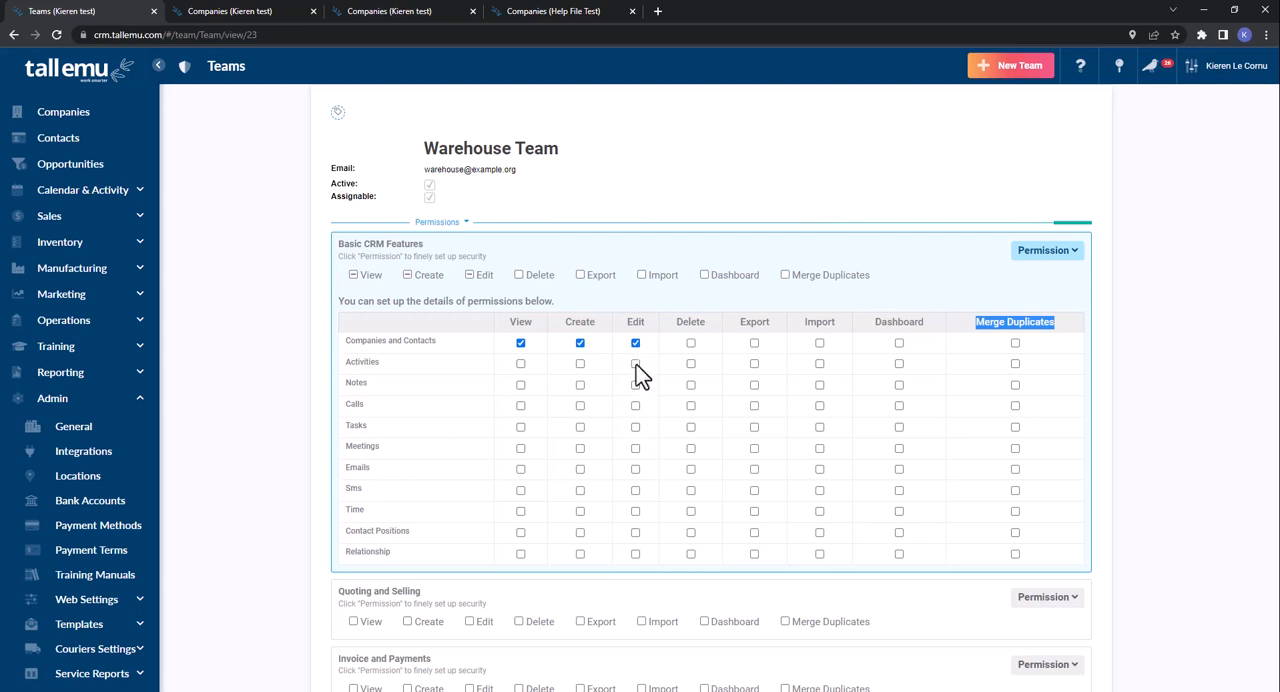
click(580, 363)
- Grant View, Create and Edit permissions for all Basic CRM Features
click(356, 278)
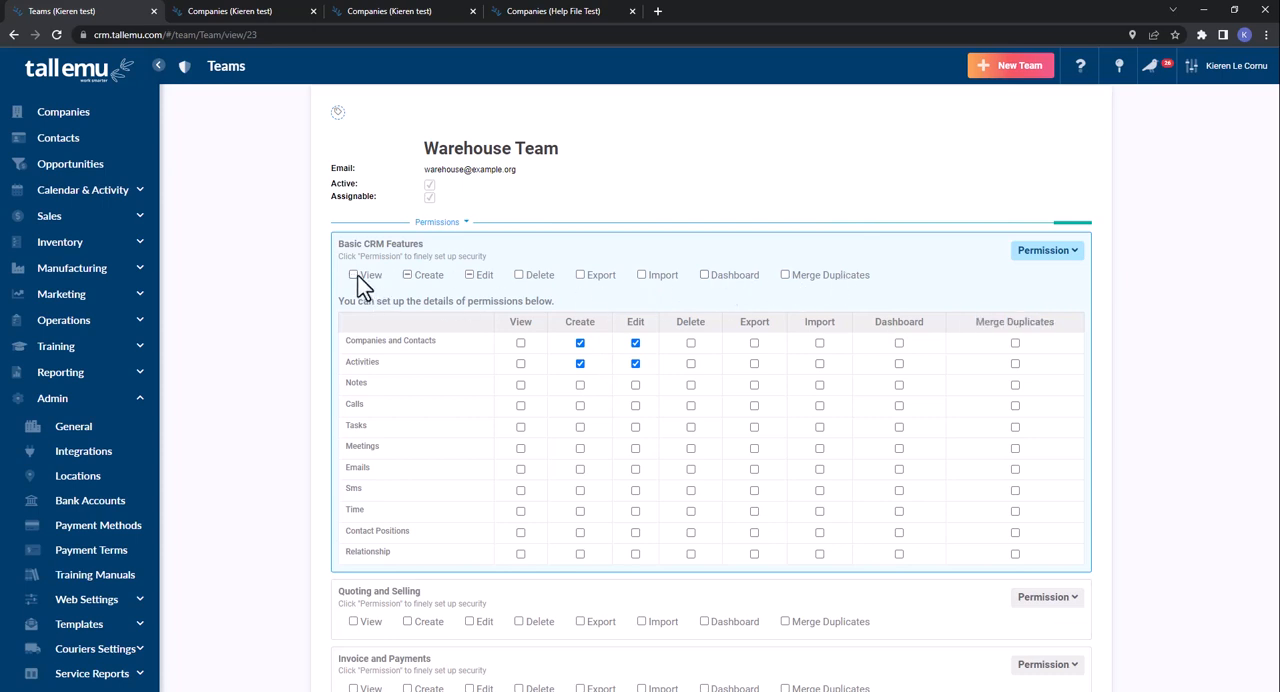
click(356, 277)
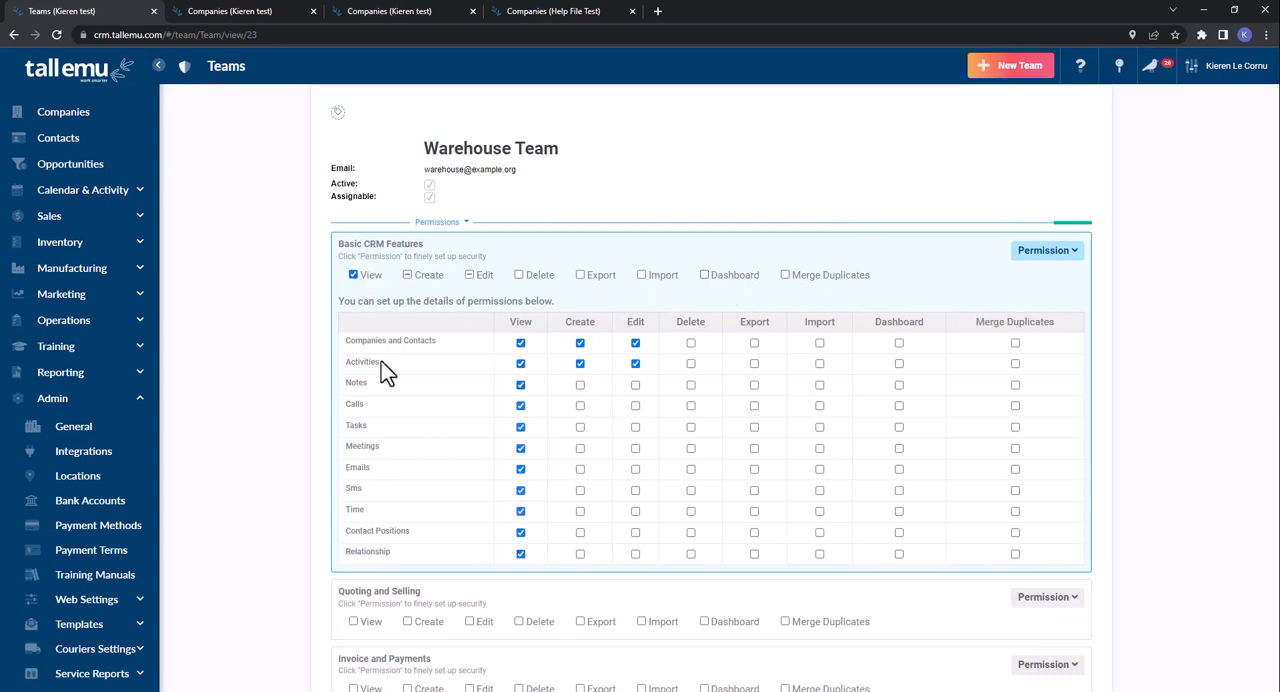
click(407, 275)
click(470, 275)
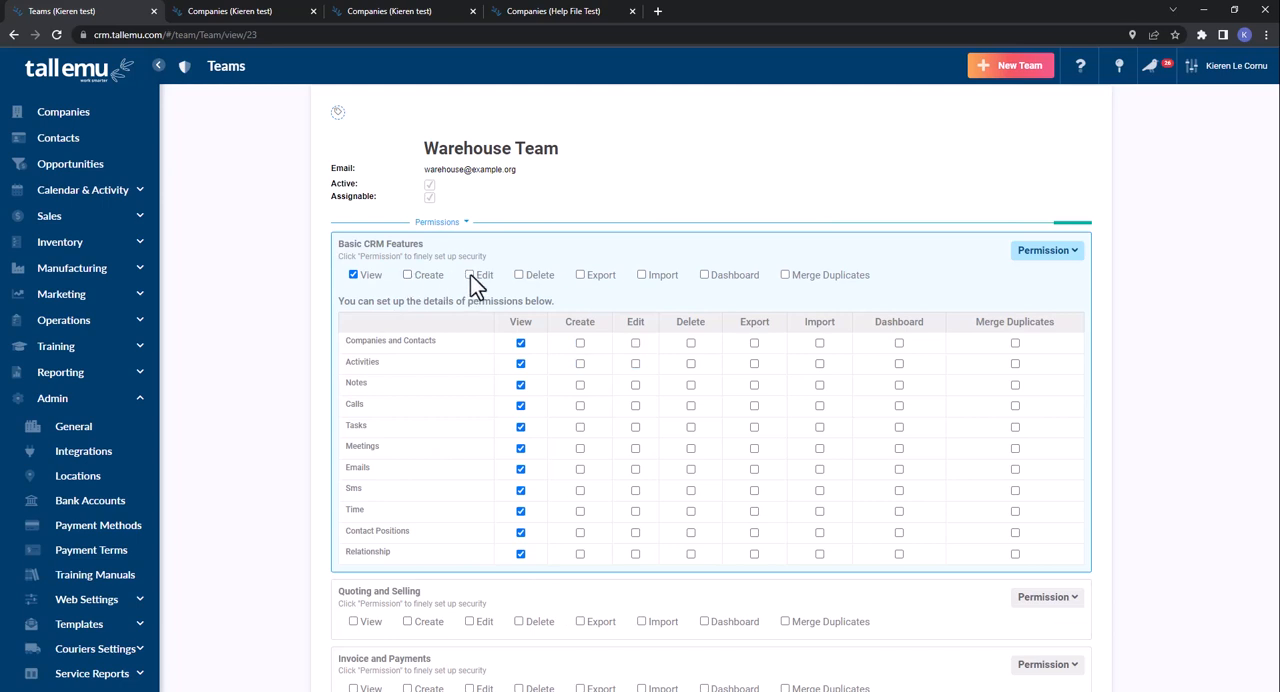
click(470, 275)
click(420, 276)
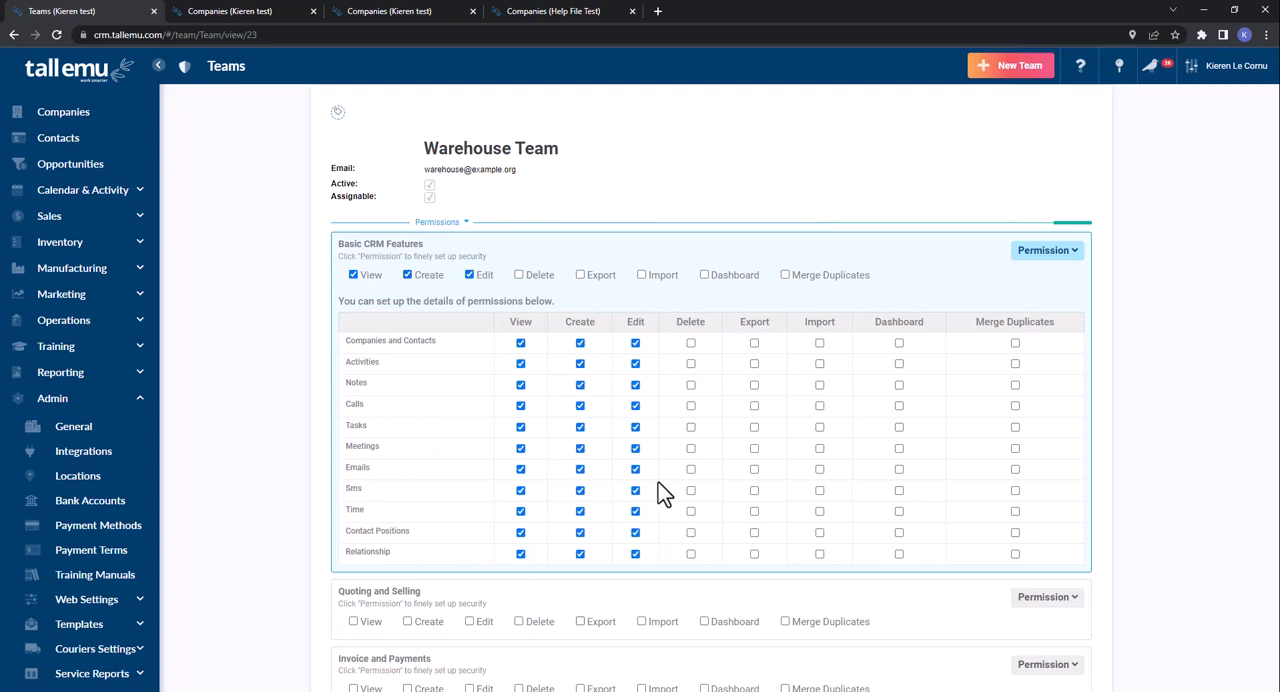
- Remove the Edit and Create permissions for Time, and grant both again
click(636, 512)
click(580, 511)
click(633, 512)
click(580, 511)
- Grant Merge Duplicates for all Basic CRM Features and collapse the category's detailed permissions
click(785, 275)
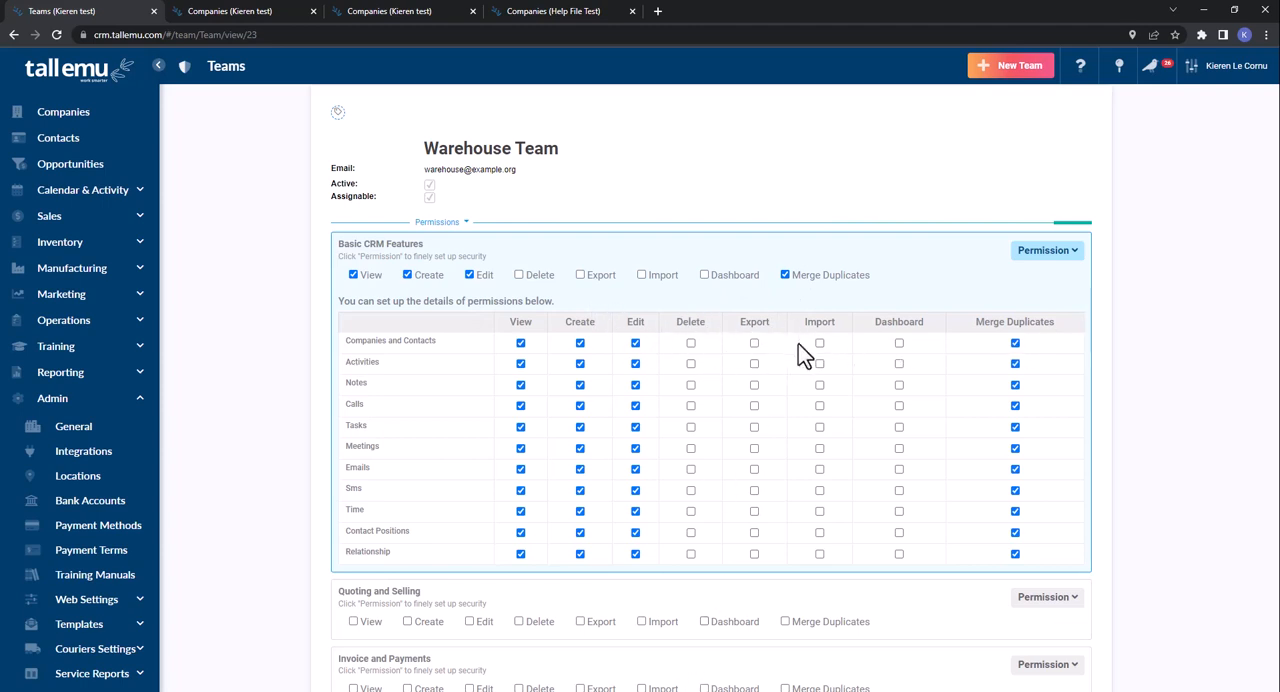
click(1050, 252)
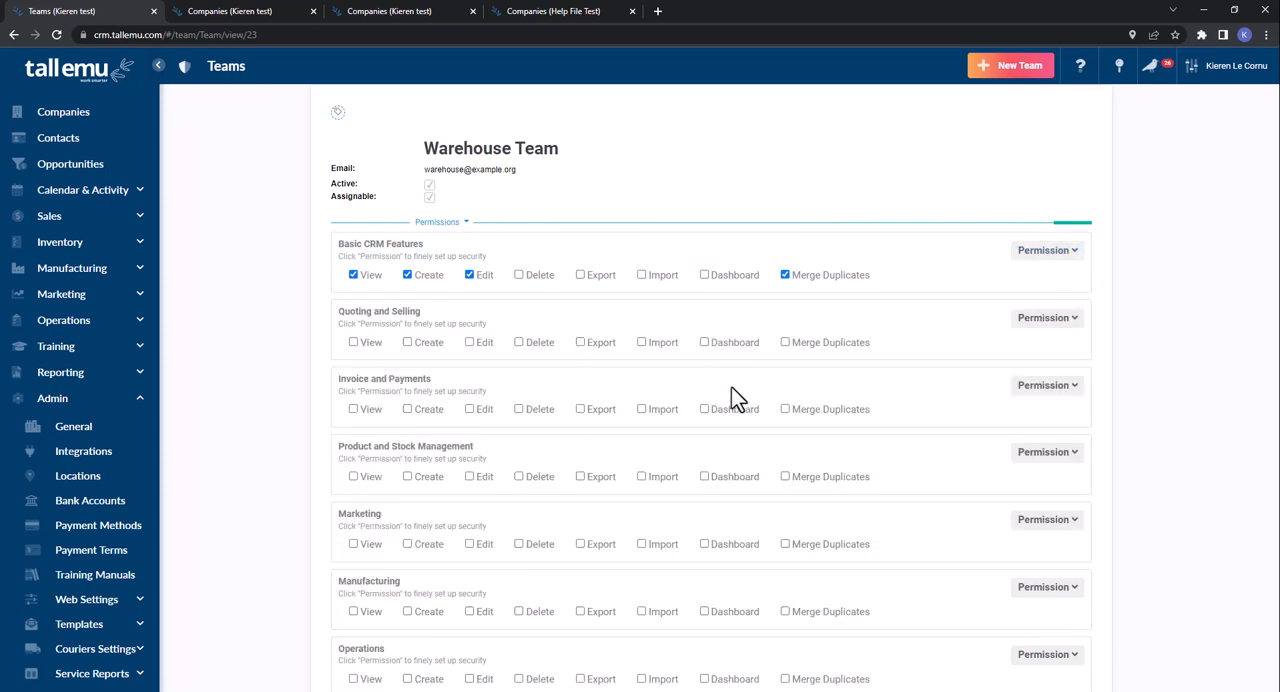
scroll(731, 390, down, 3)
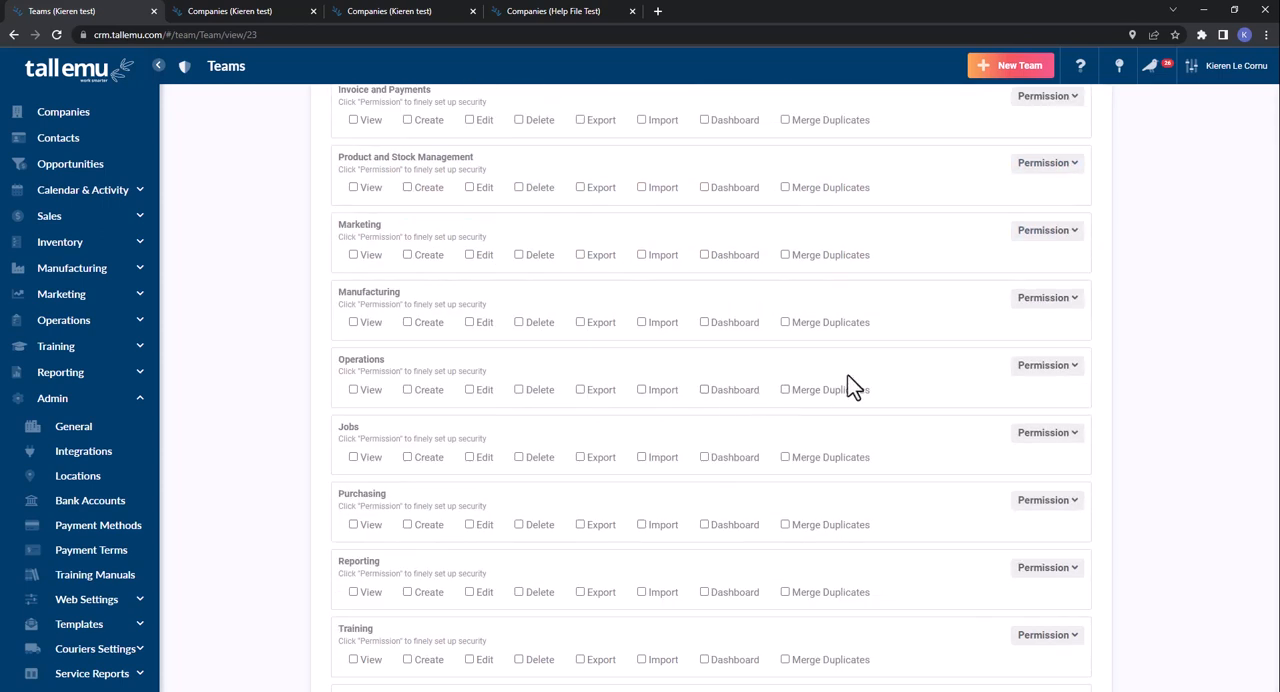
- Review the detailed permissions offered under Operations and Jobs, collapsing each category again
click(1040, 372)
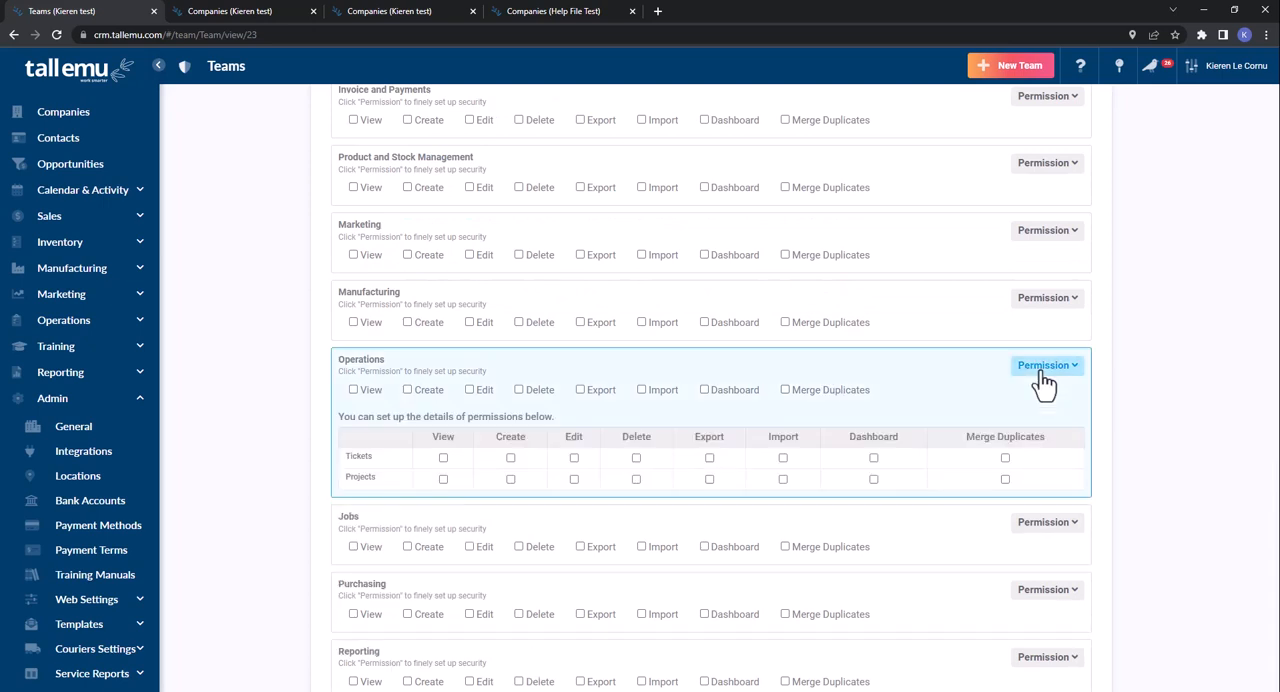
click(1043, 382)
click(1051, 450)
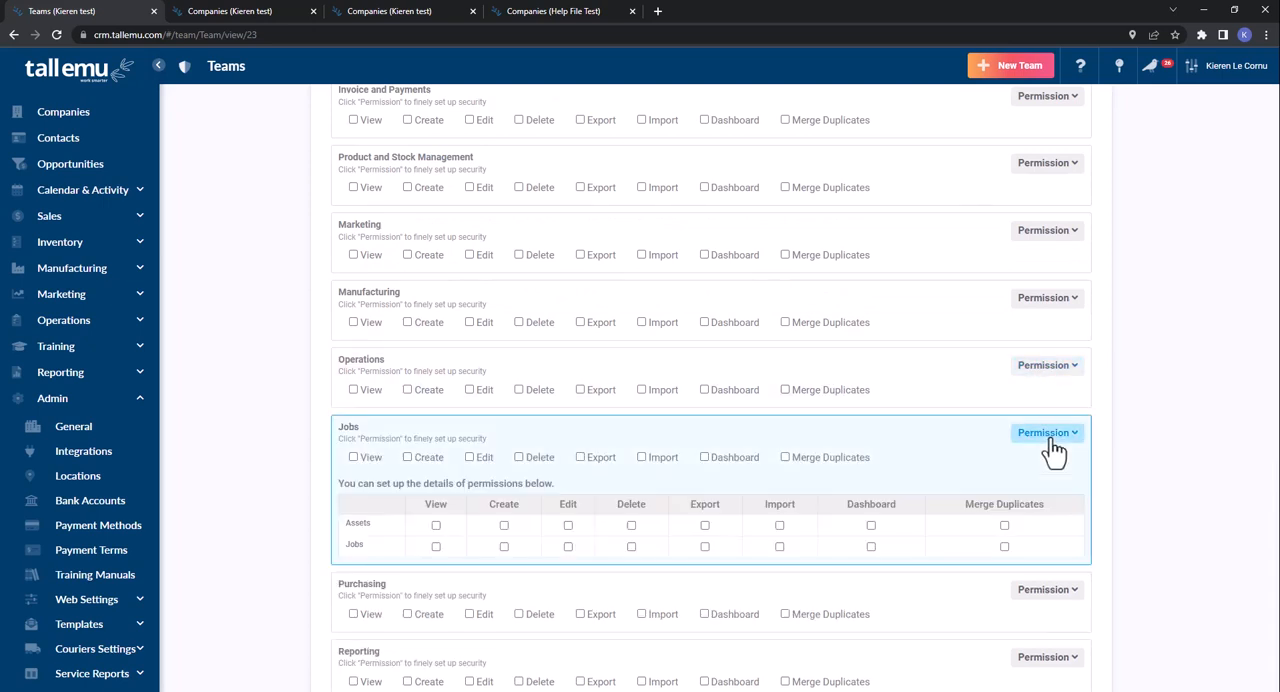
click(1048, 434)
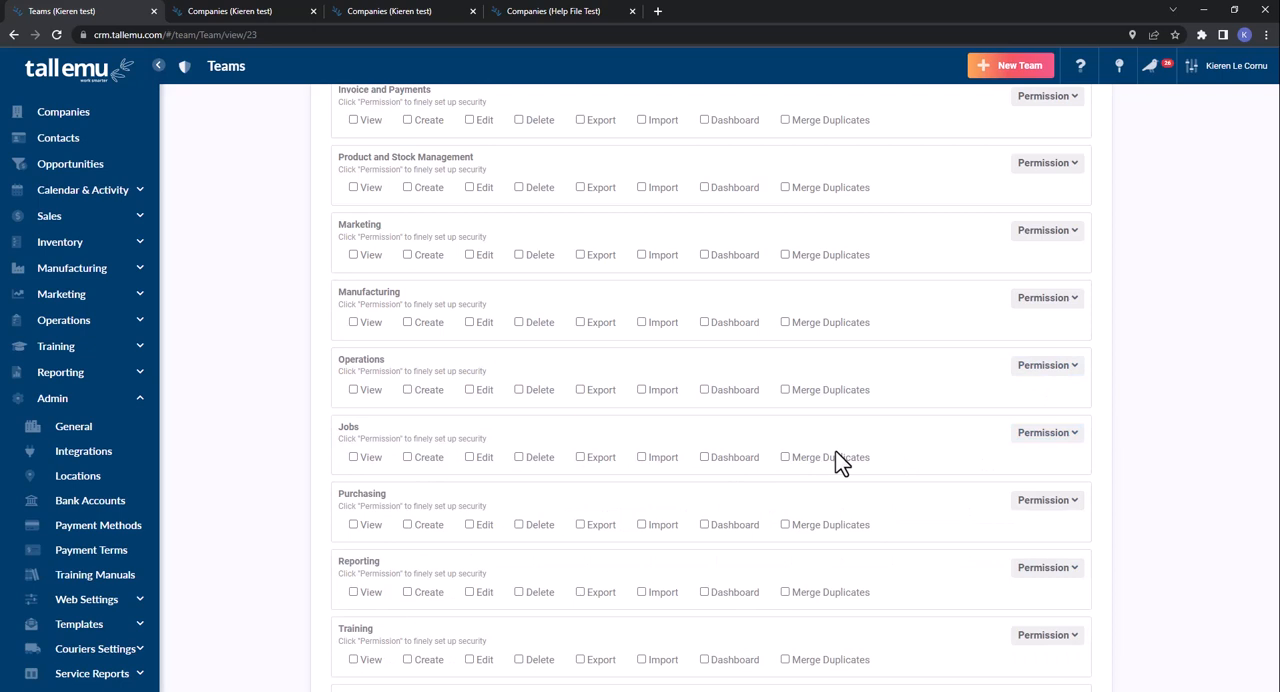
- View the form for adding a new member to the team and cancel it without selecting anyone
scroll(835, 452, down, 5)
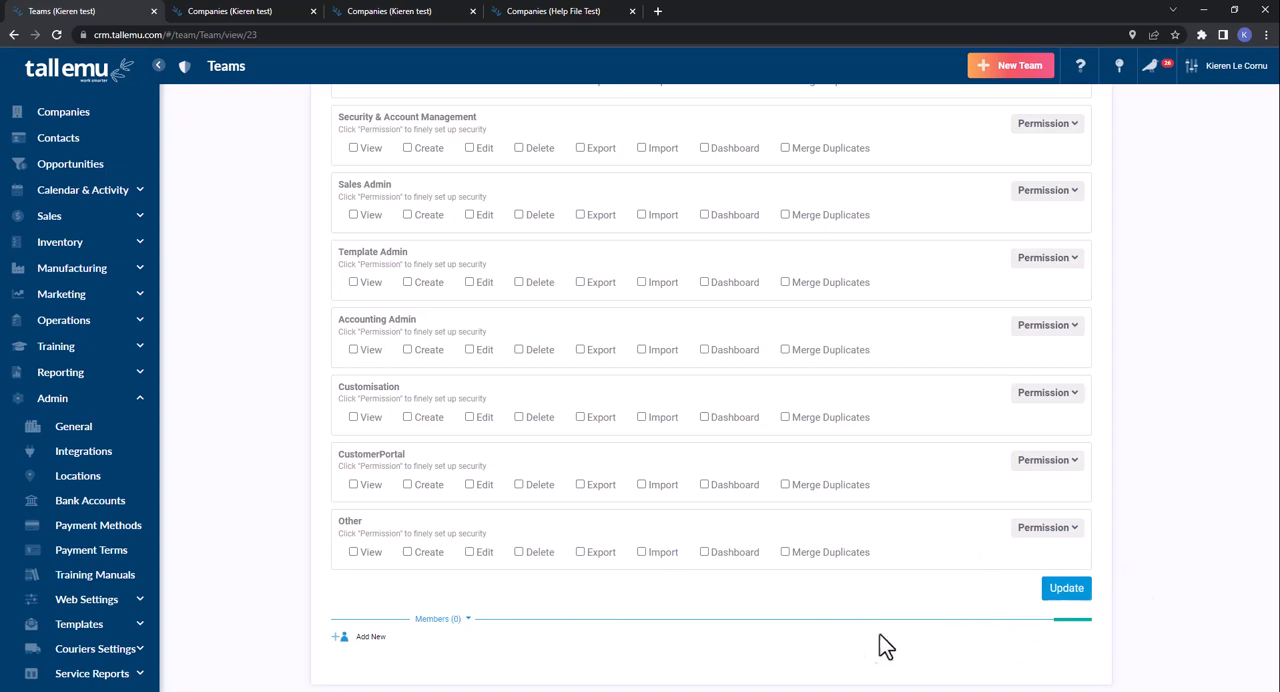
click(368, 640)
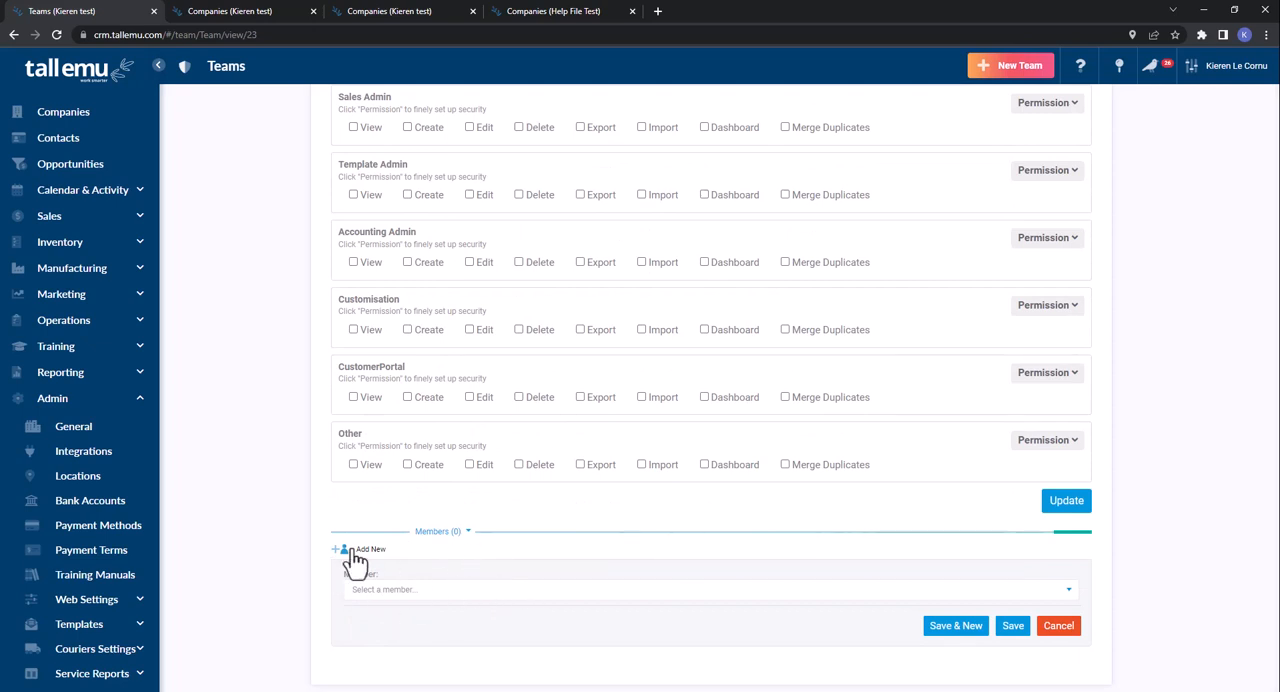
click(1062, 627)
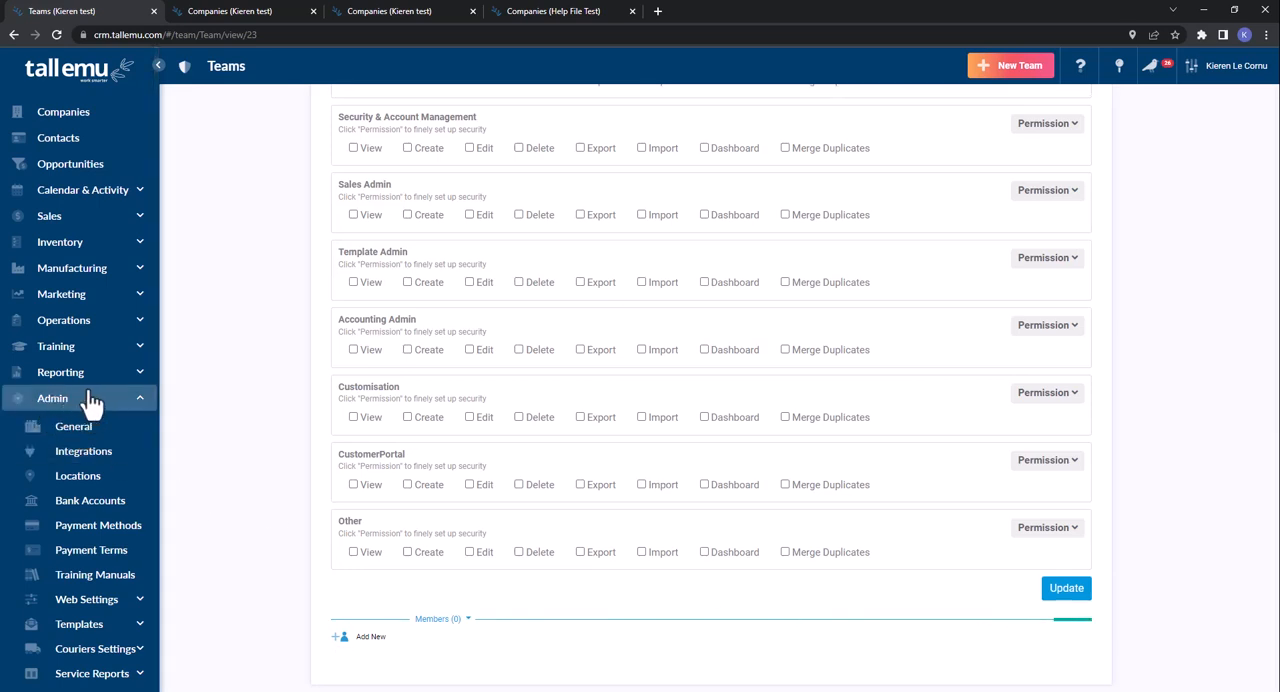
- Browse the available Integrations in the Admin area, filtering them by ECommerce, Email and Accounting
click(80, 462)
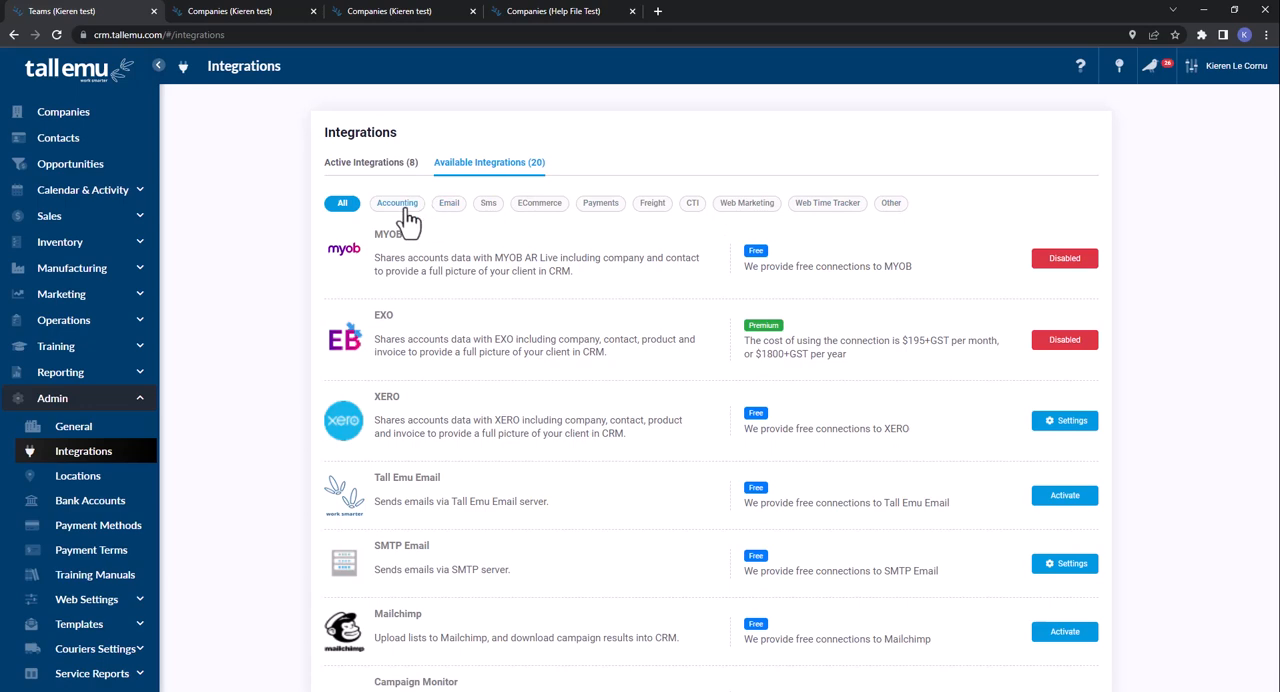
scroll(477, 353, down, 5)
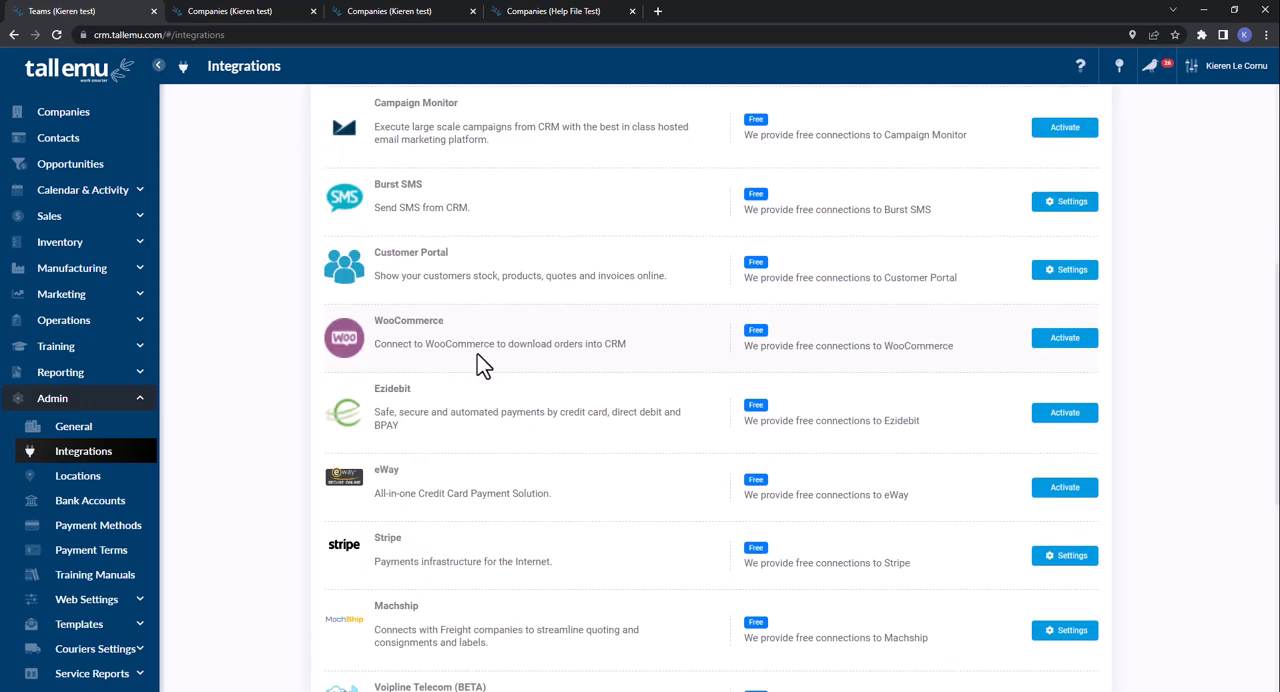
scroll(470, 340, up, 5)
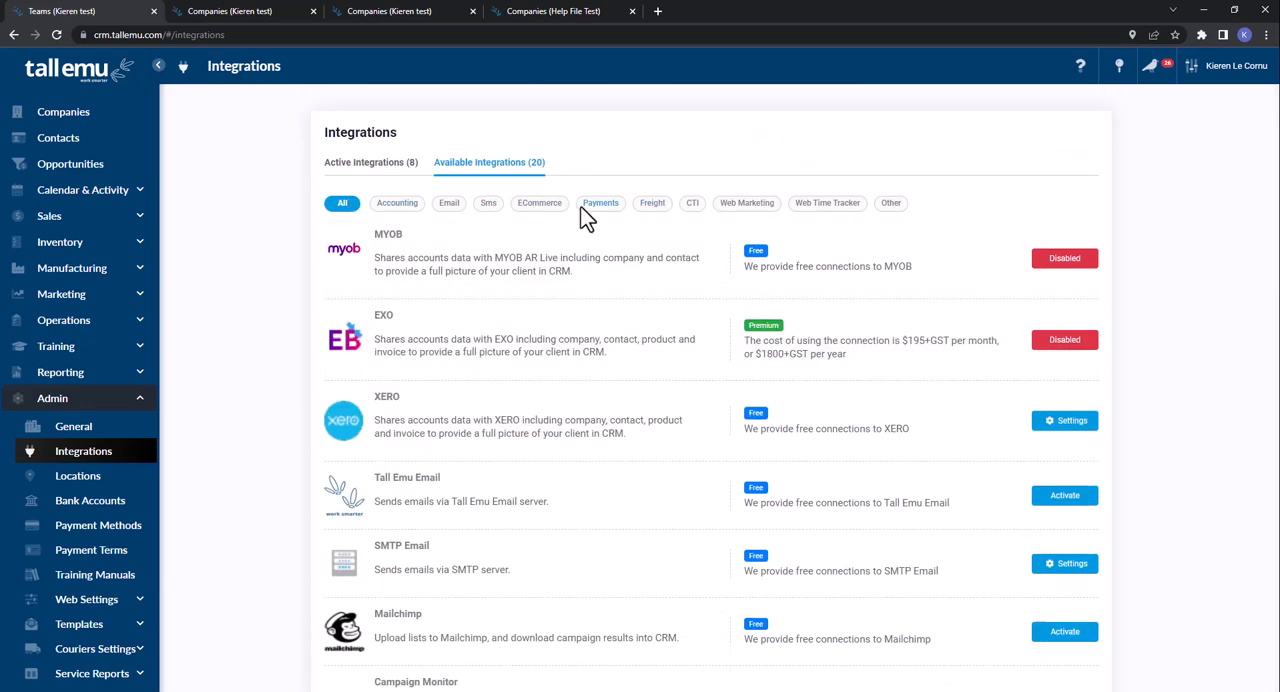
click(535, 210)
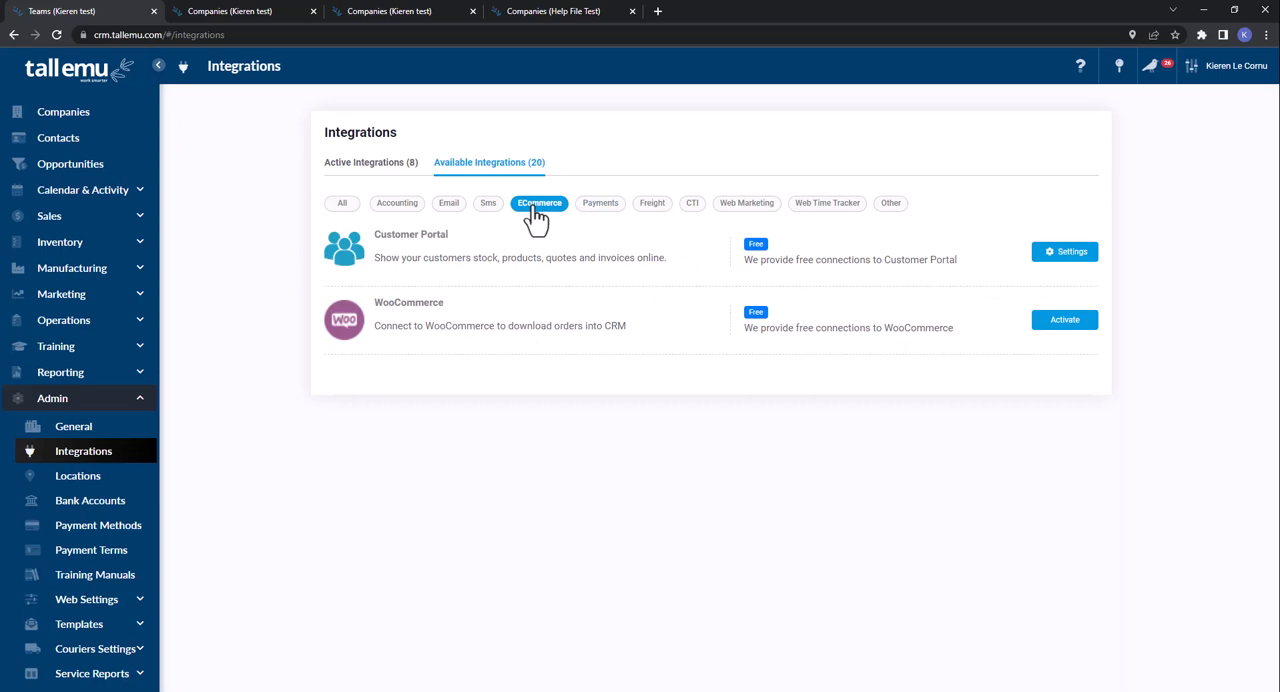
click(447, 212)
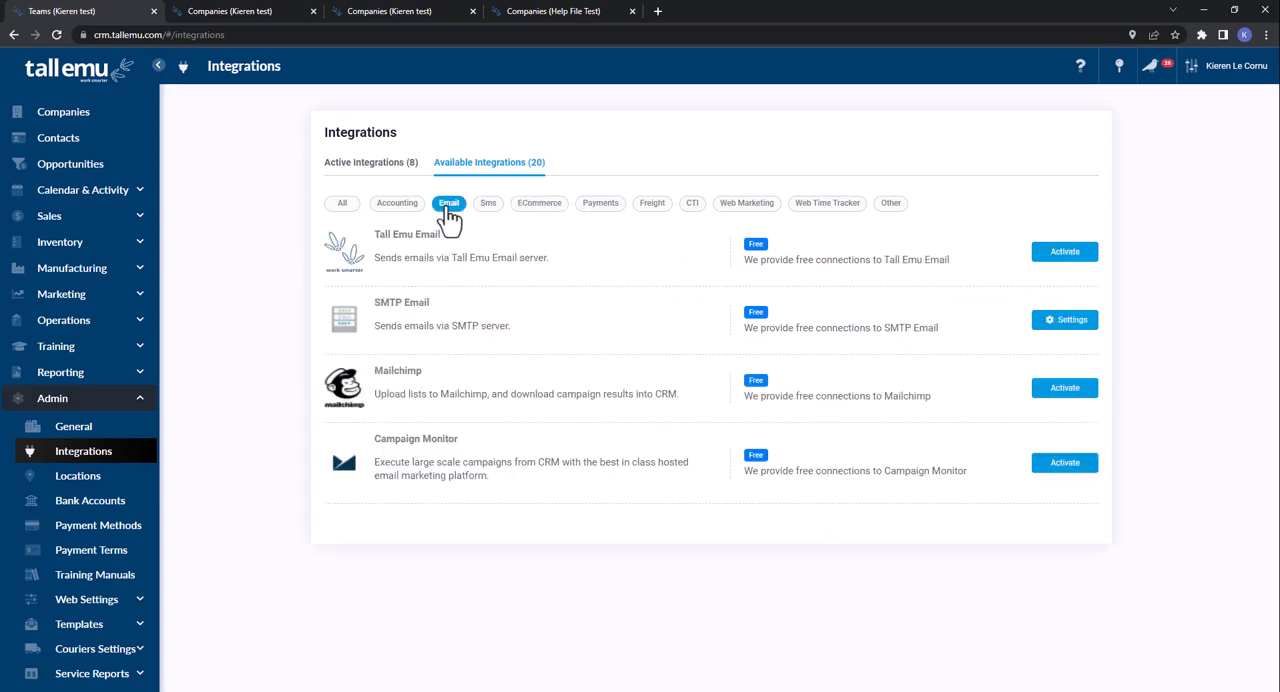
click(398, 212)
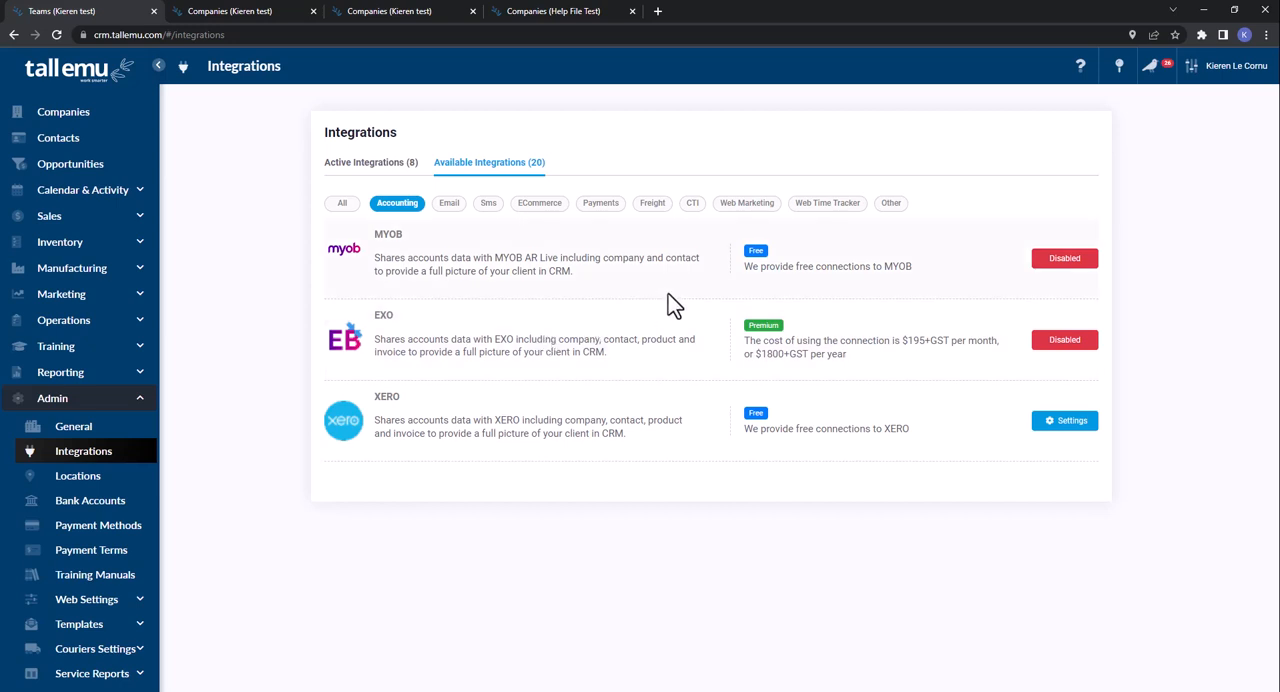
- Open the Accounting setup guide from Online Help and look through its MYOB and Xero topics
click(1081, 78)
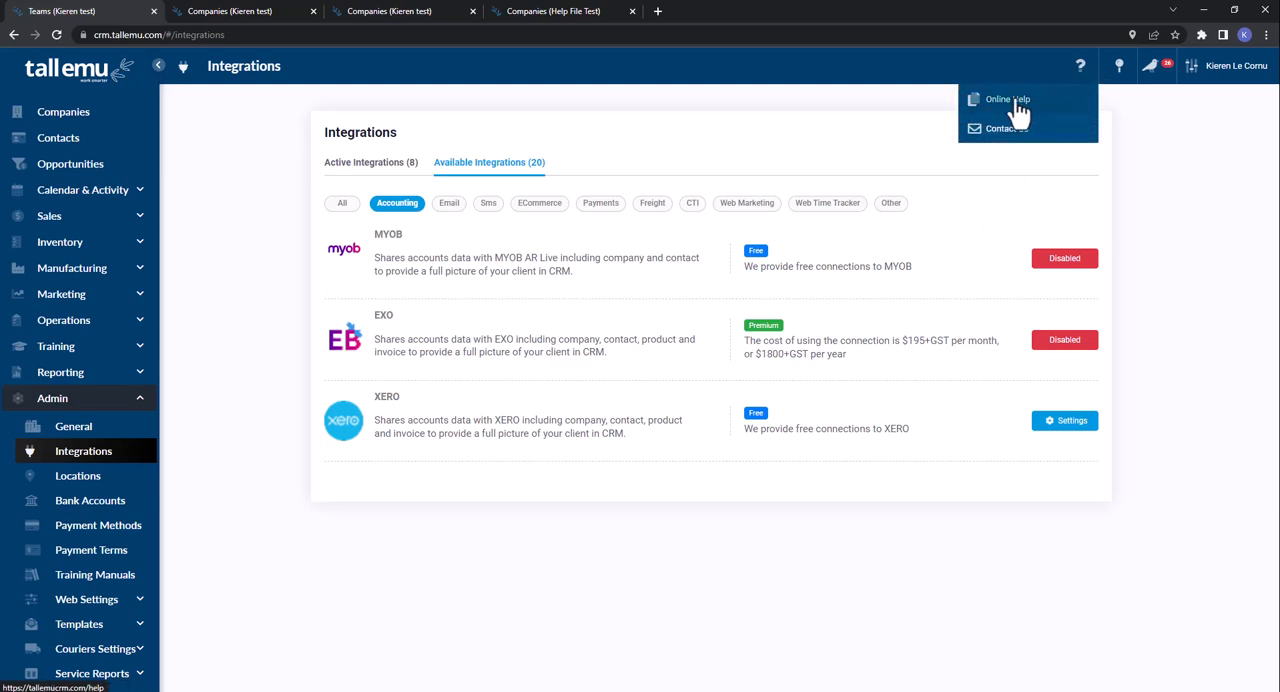
click(1014, 98)
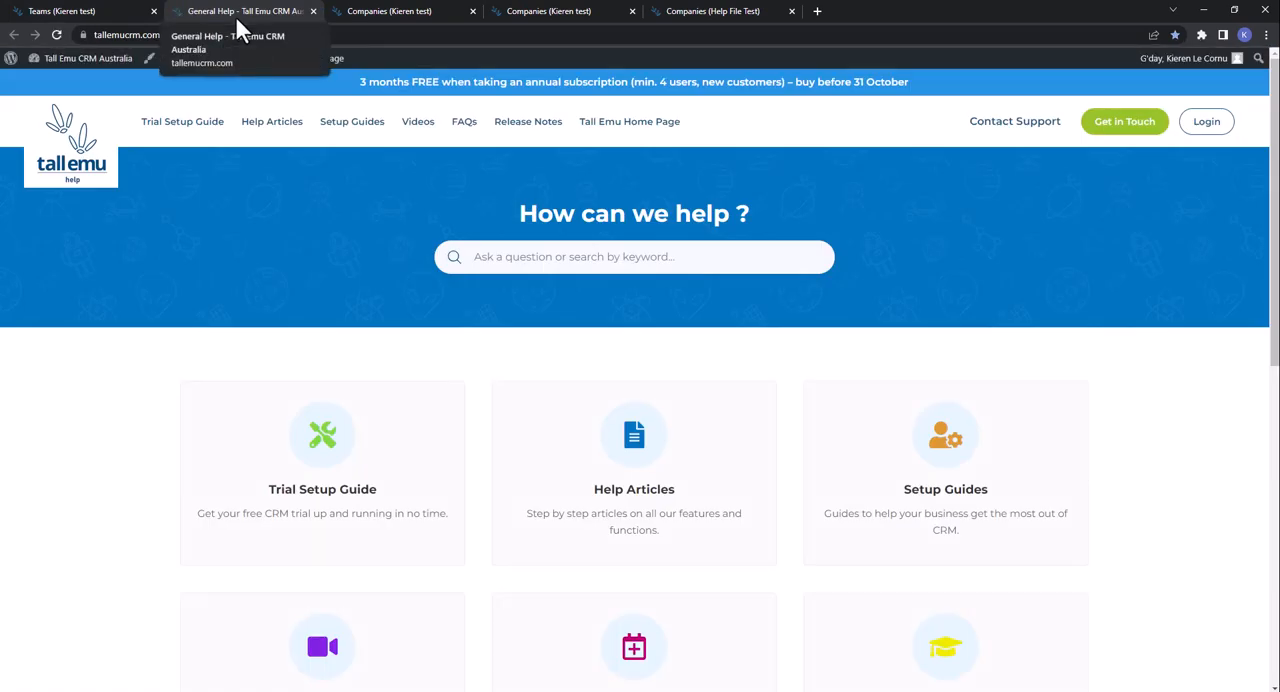
click(958, 508)
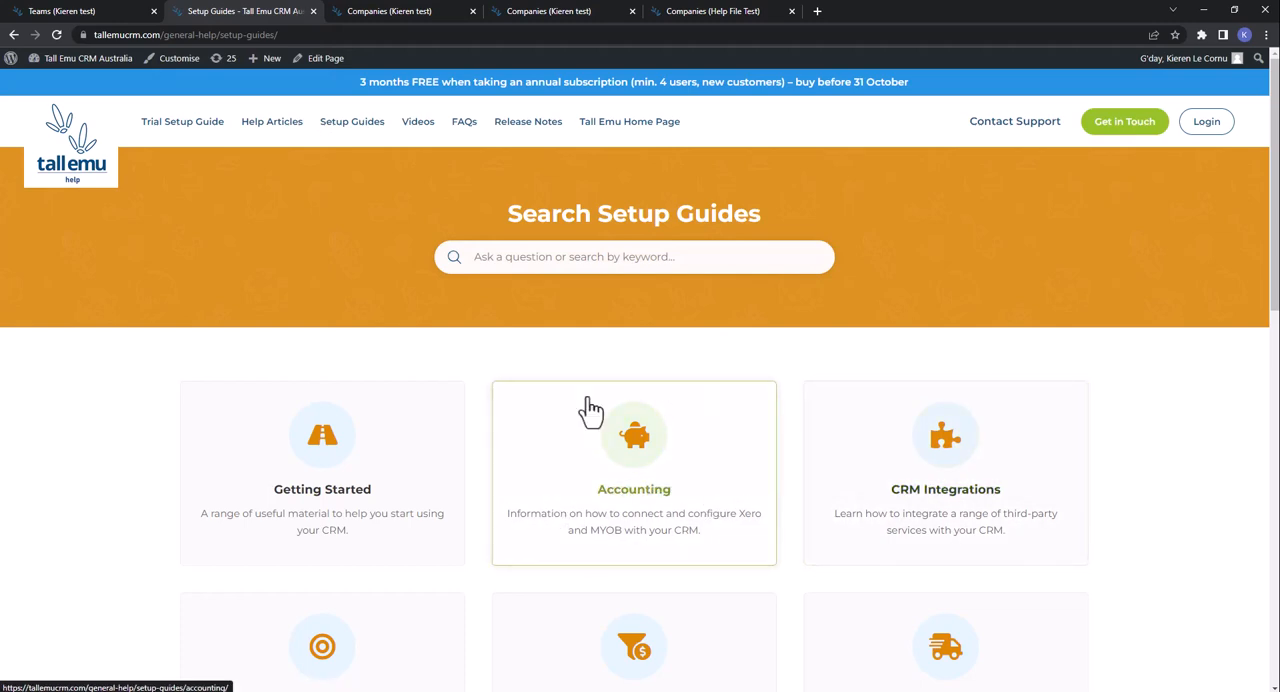
click(665, 482)
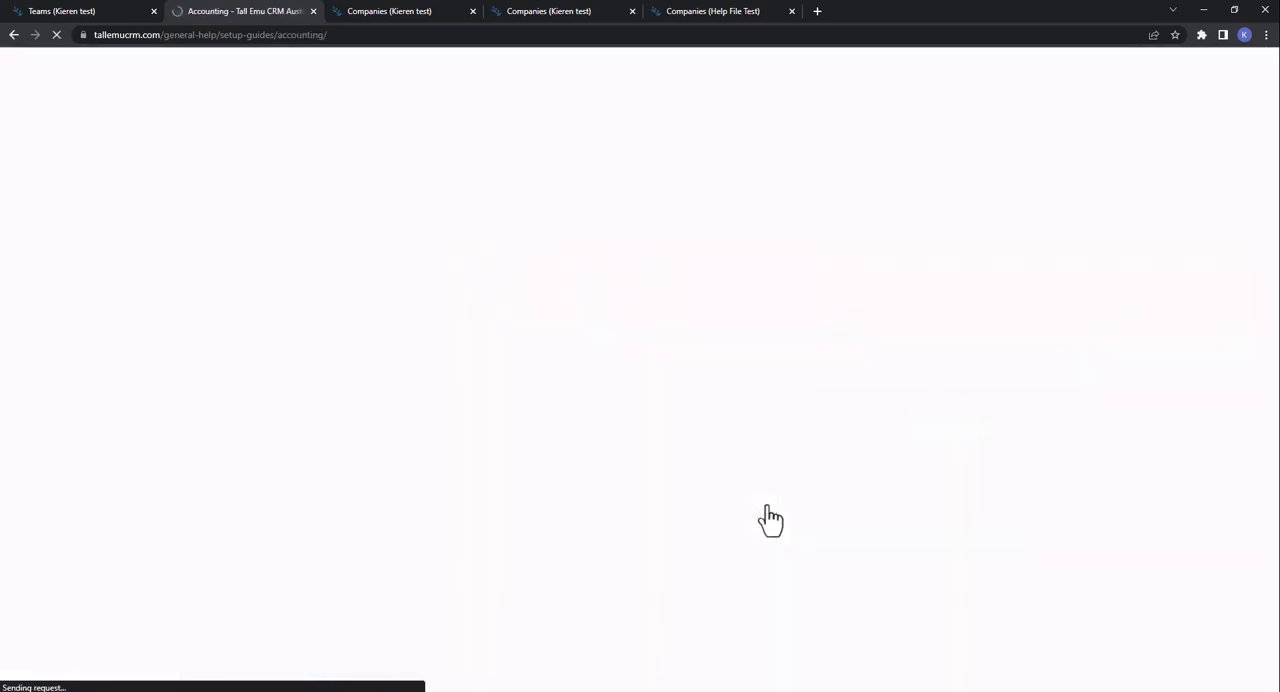
scroll(760, 462, down, 3)
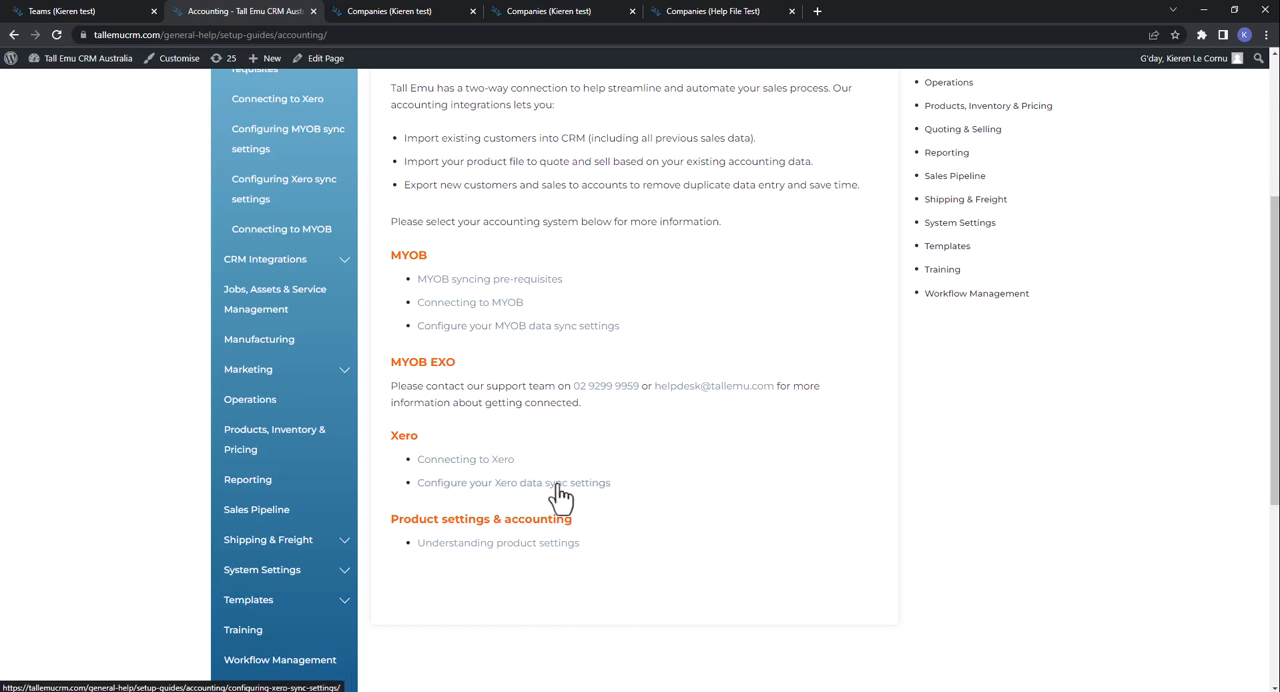
- Return to the CRM, open the Users list and view the Locked setting of the first user's record
click(82, 10)
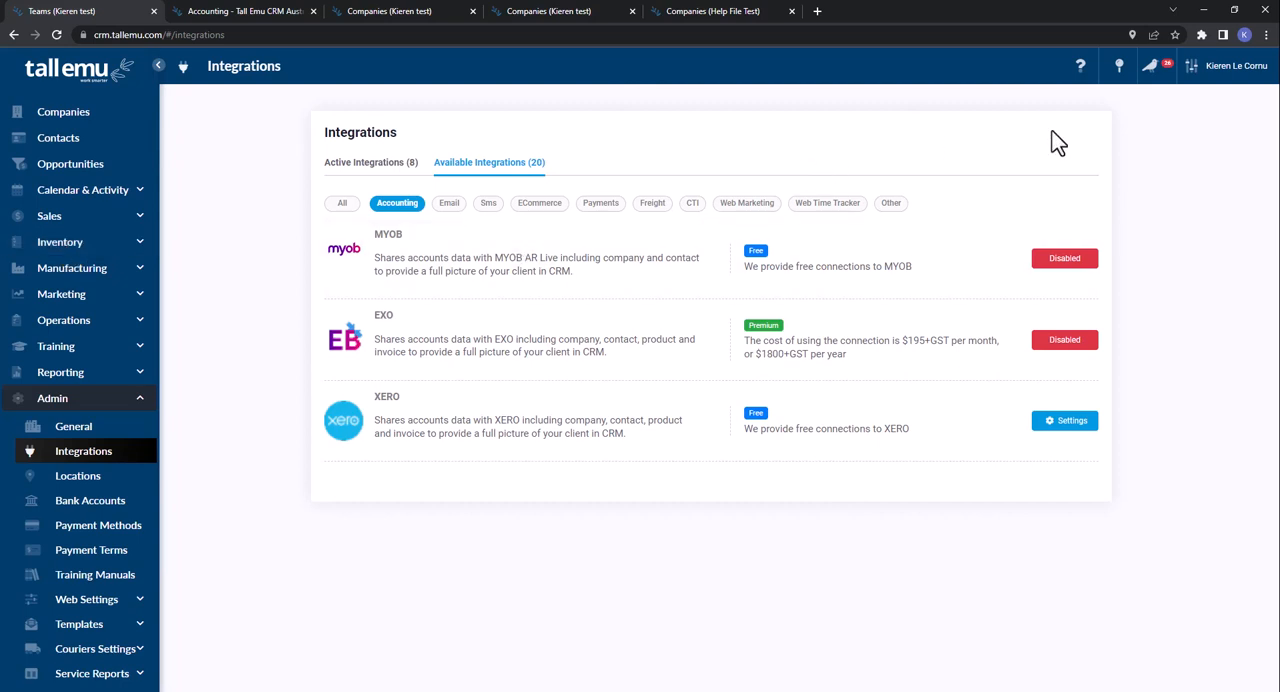
mouse_move(1196, 82)
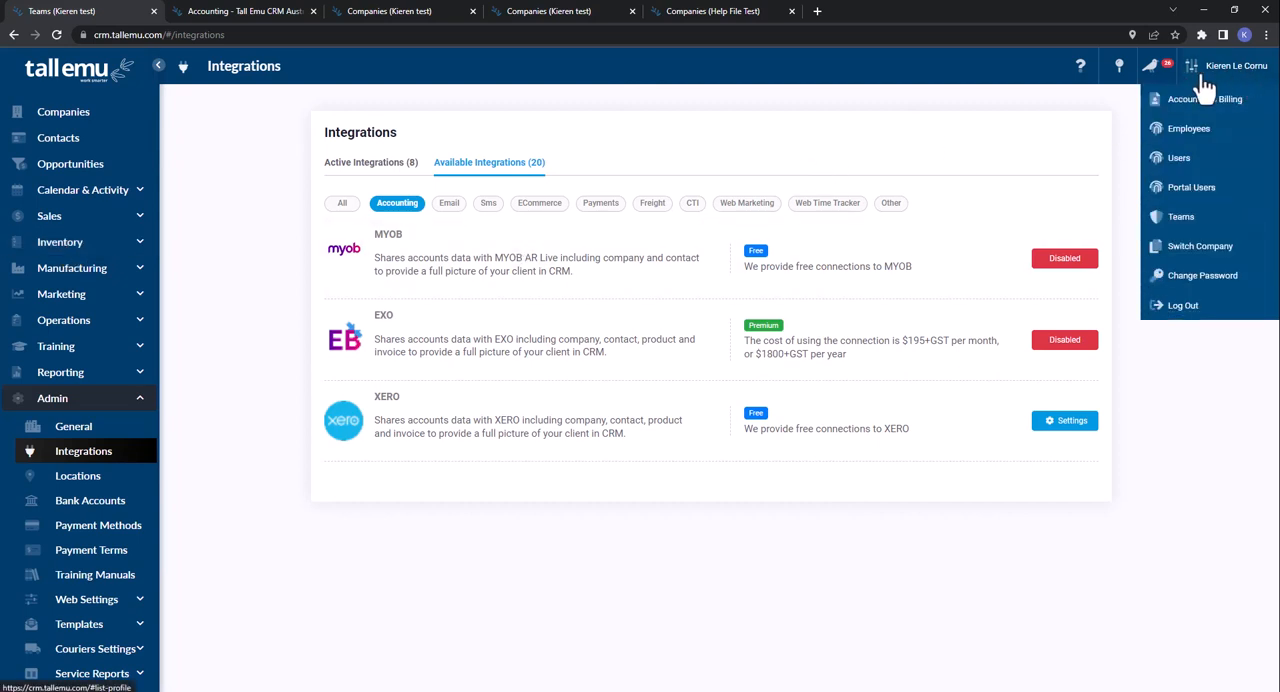
click(1177, 160)
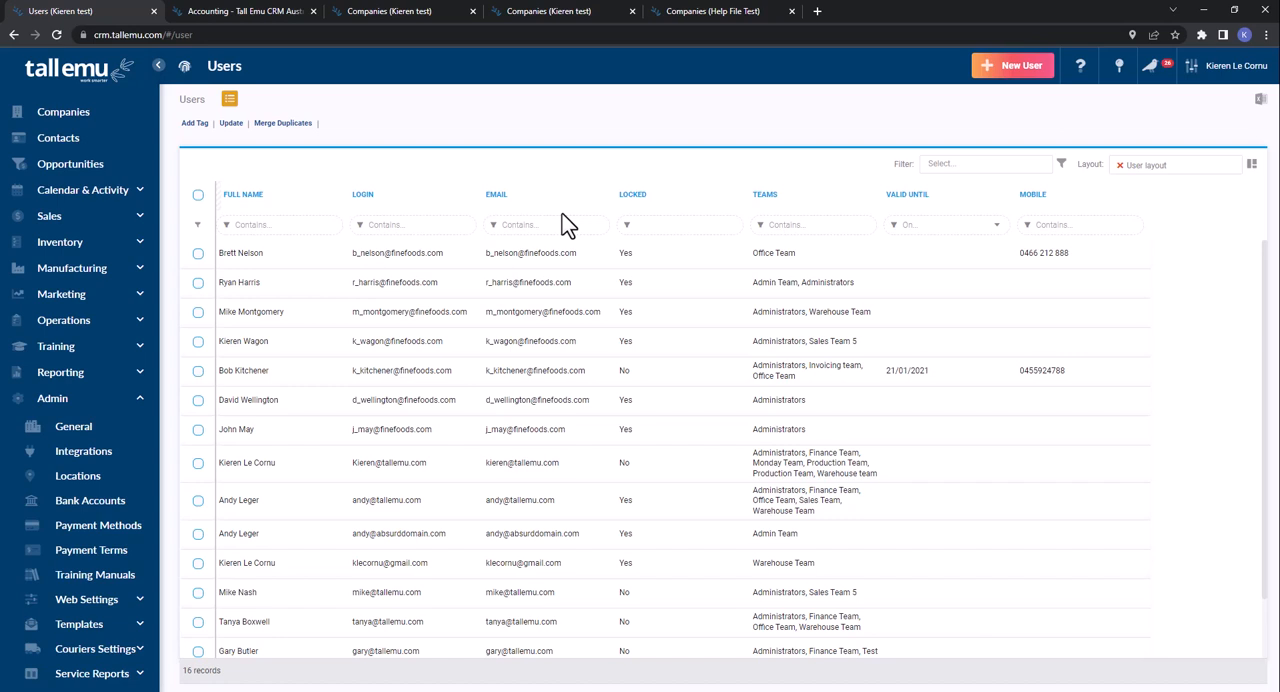
click(620, 268)
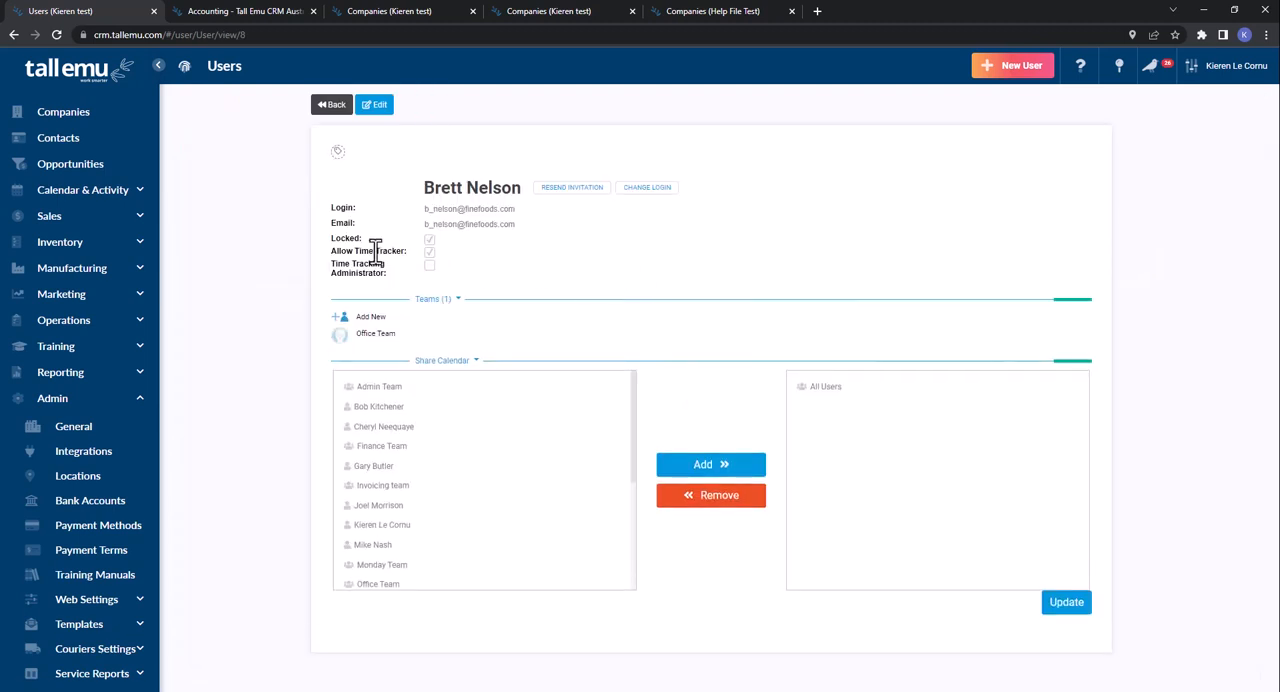
drag(333, 239, 373, 240)
- Edit the user, clear and reselect the Locked option, and leave the form without saving
click(375, 106)
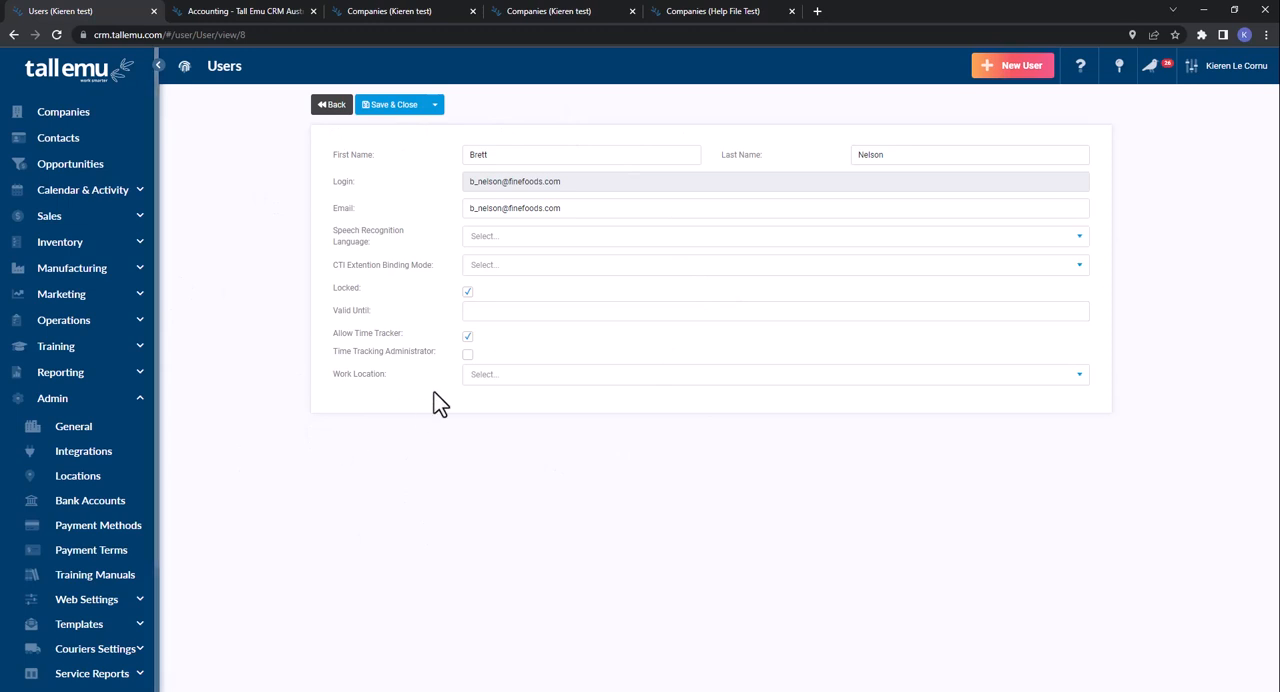
click(467, 292)
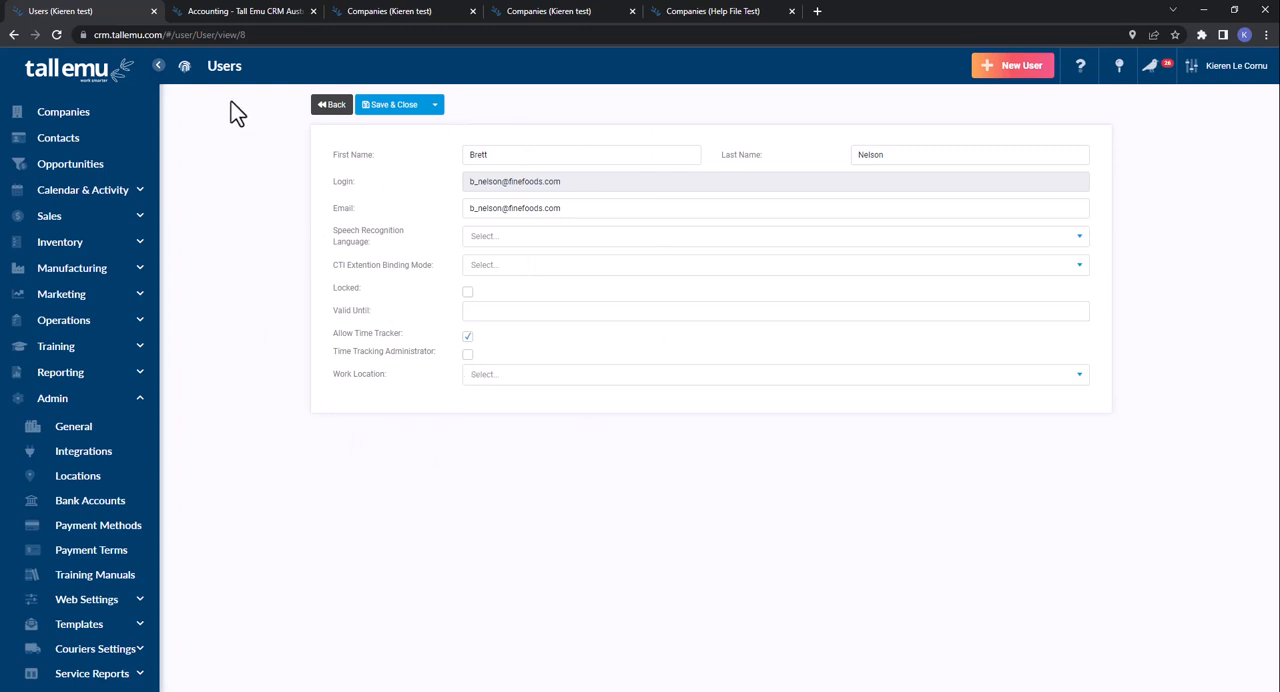
click(467, 293)
click(324, 106)
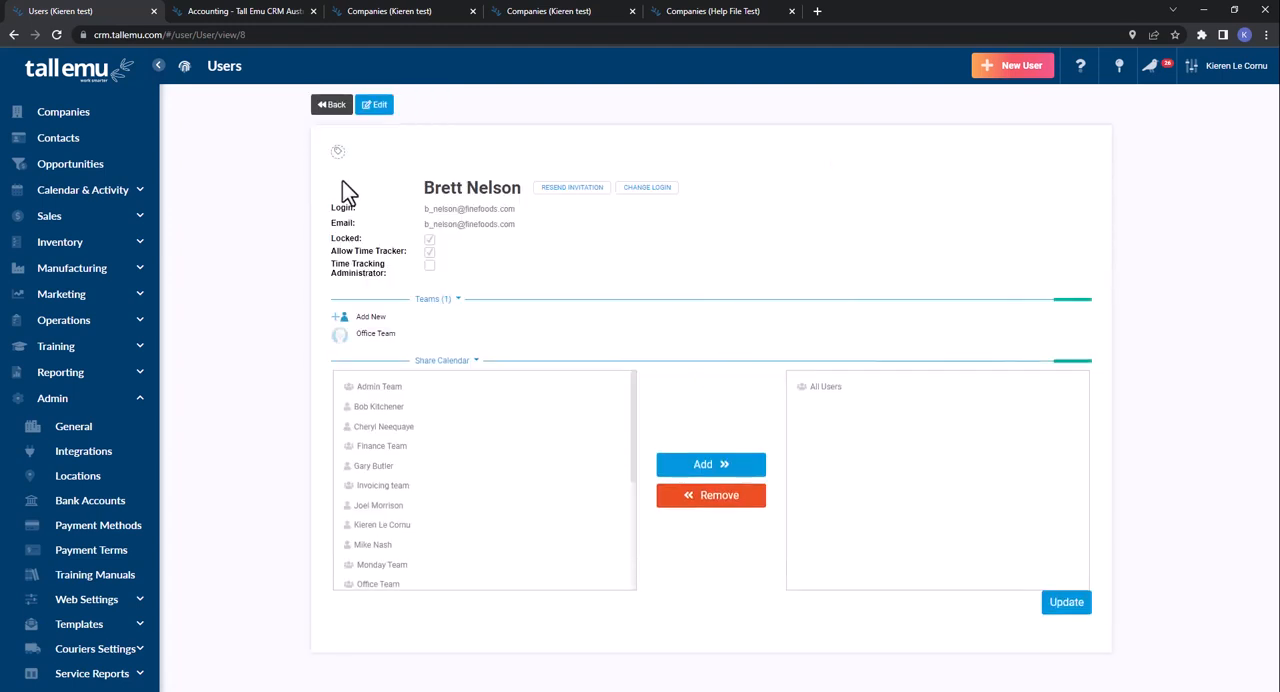
- Look through the teams that can be assigned to the user and cancel without adding one
click(371, 318)
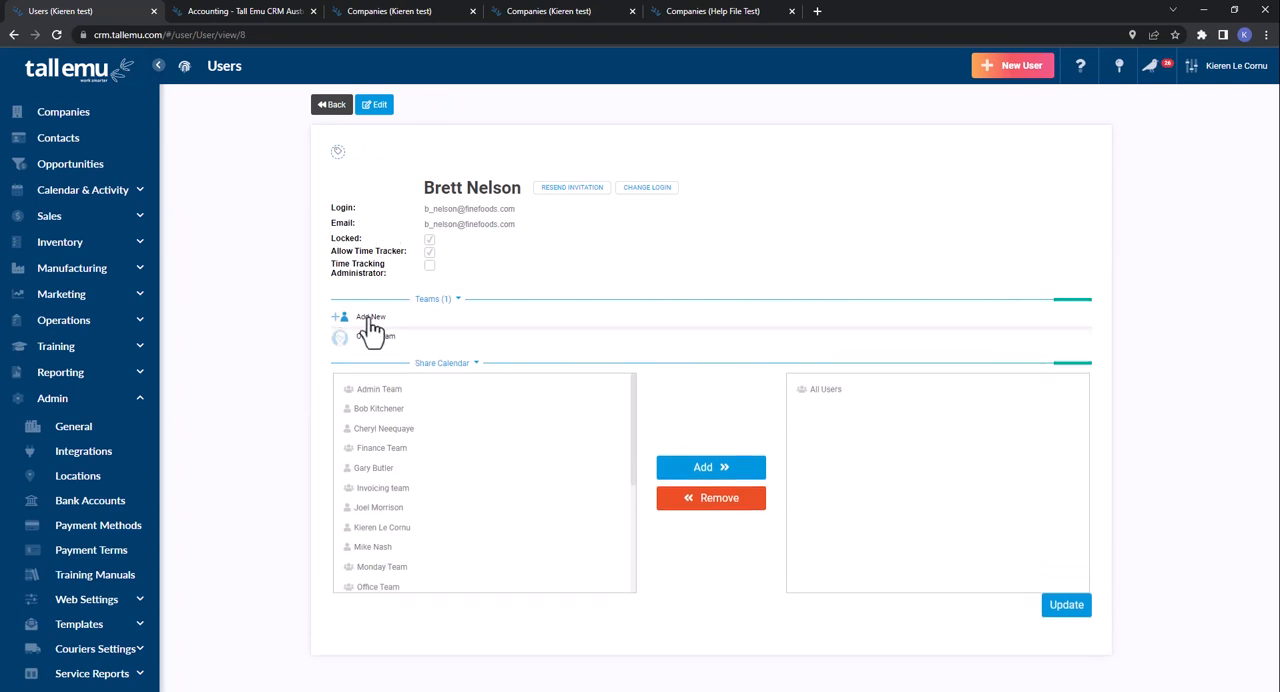
click(383, 357)
scroll(390, 376, down, 5)
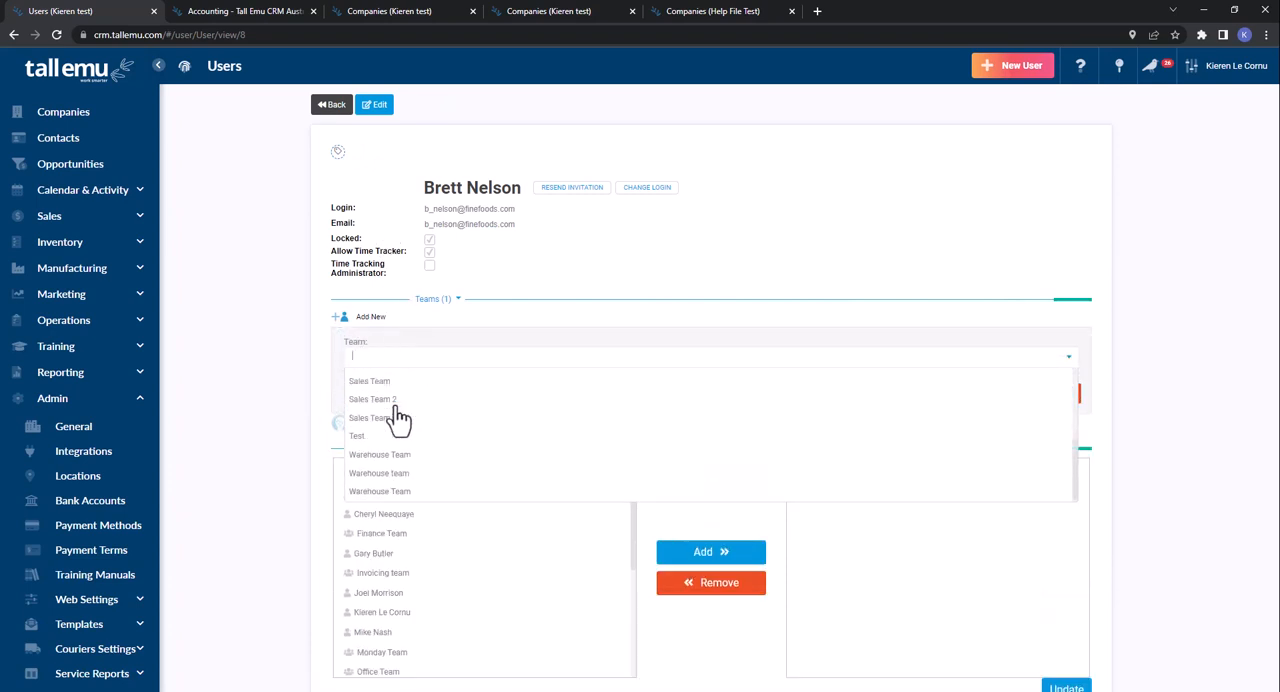
scroll(437, 429, up, 5)
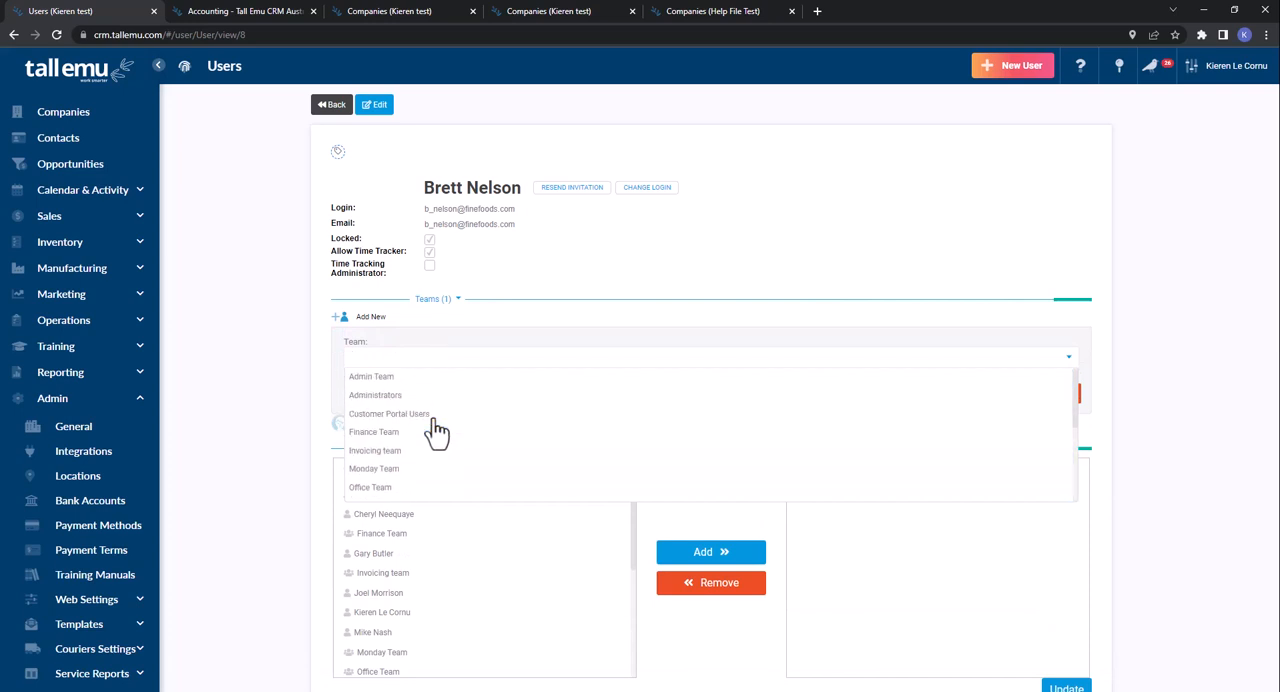
click(277, 316)
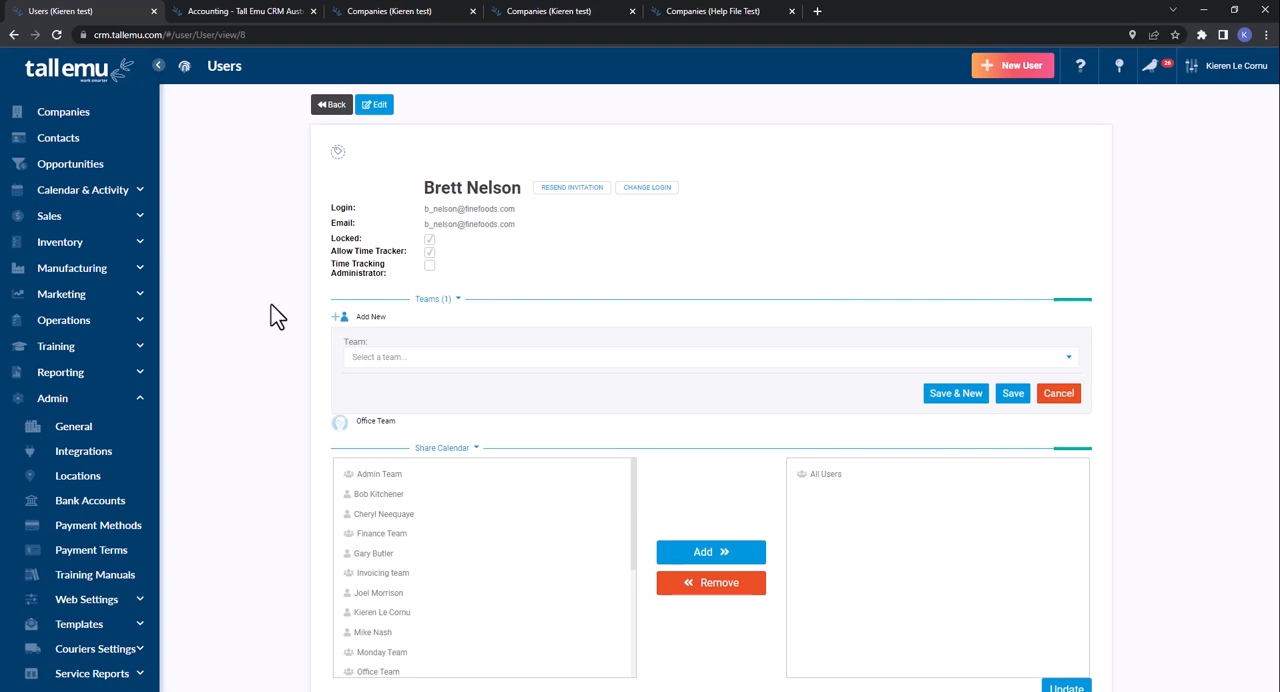
click(1062, 396)
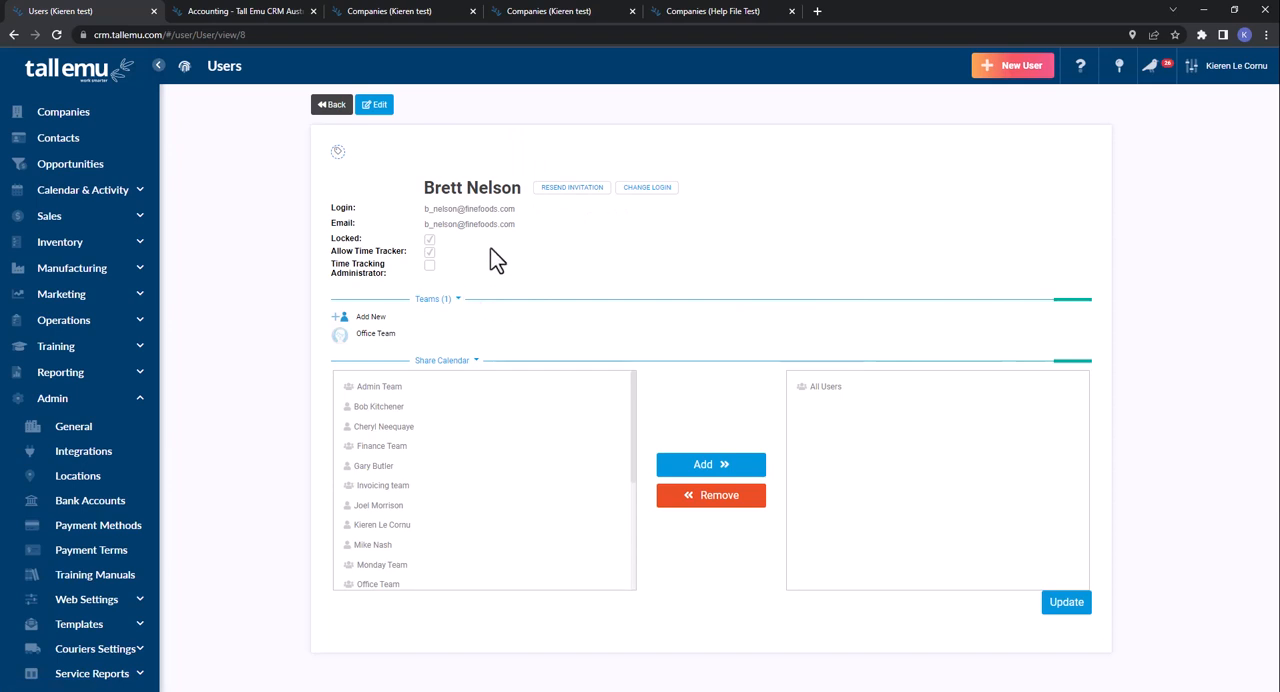
- View the Change Login dialog for the user, cancel it and return to the Users list
drag(517, 210, 426, 207)
click(643, 190)
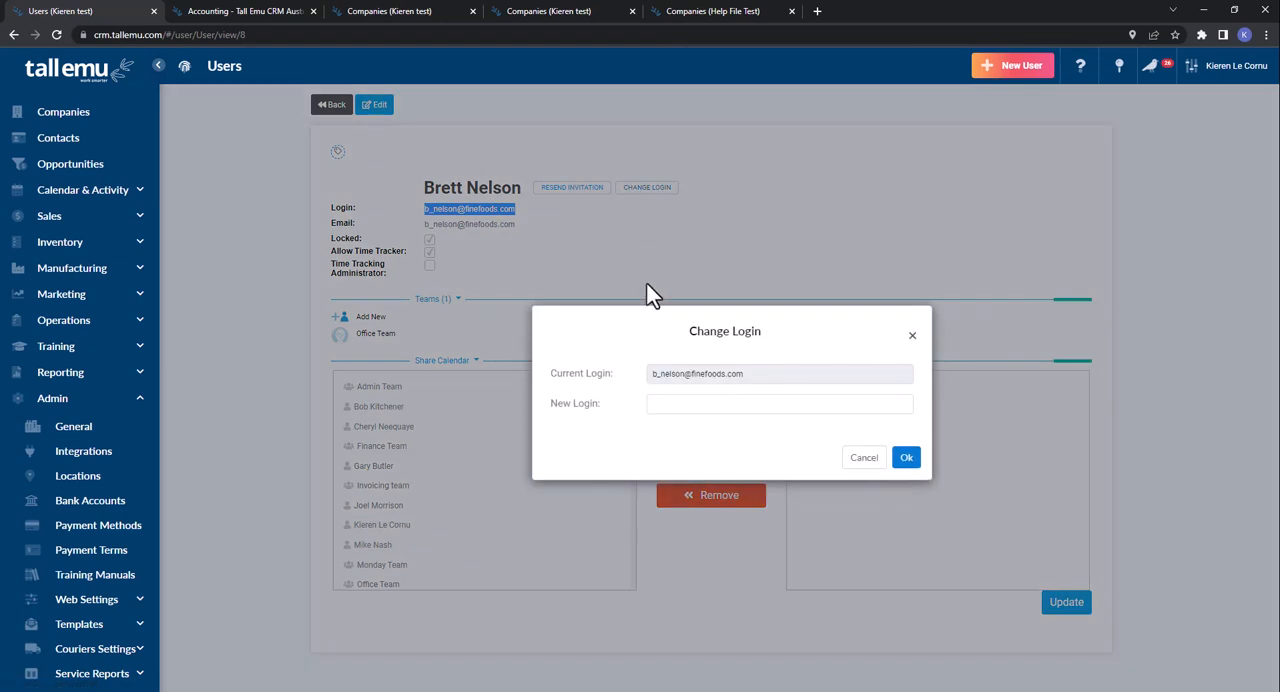
click(864, 457)
click(332, 104)
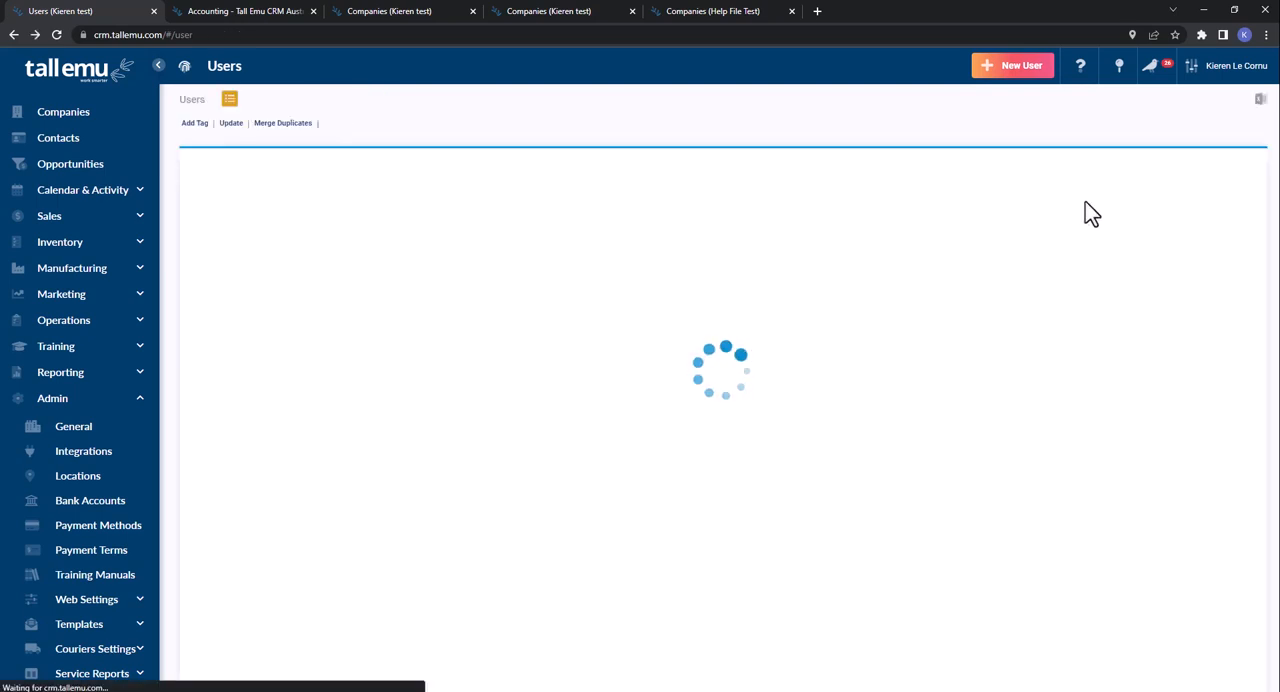
click(1214, 92)
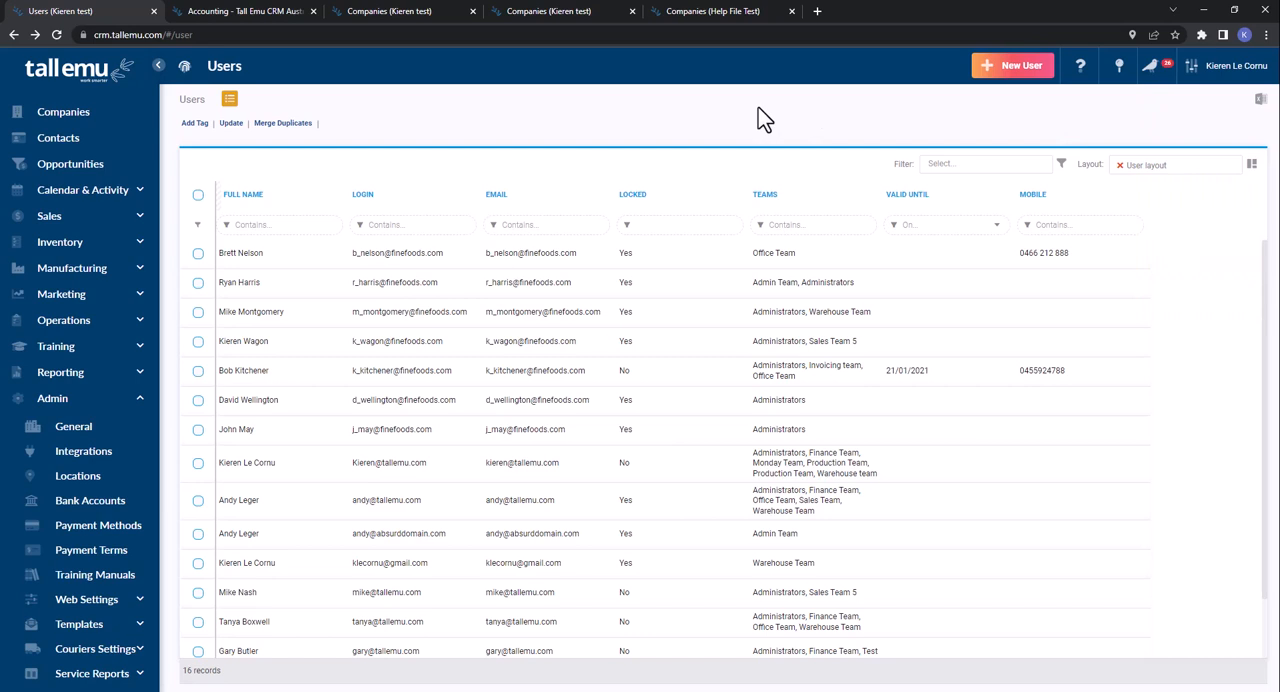
- Open the Companies list and start an import from CSV
click(87, 127)
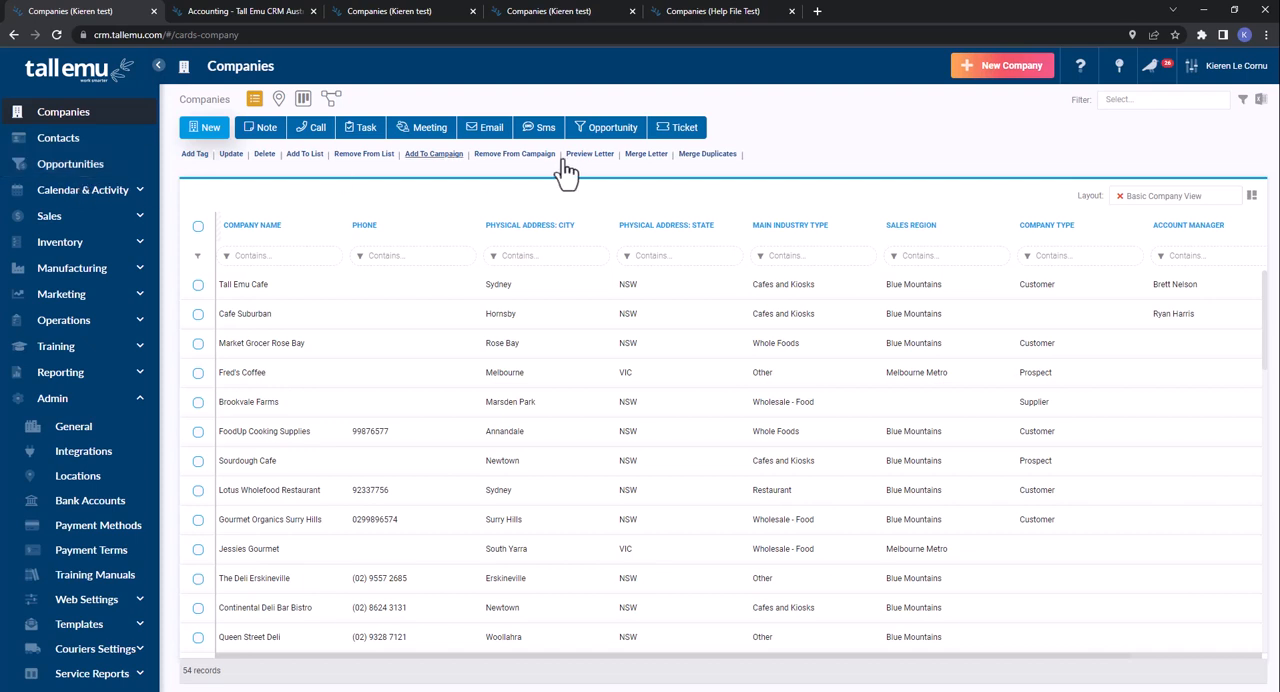
click(1261, 111)
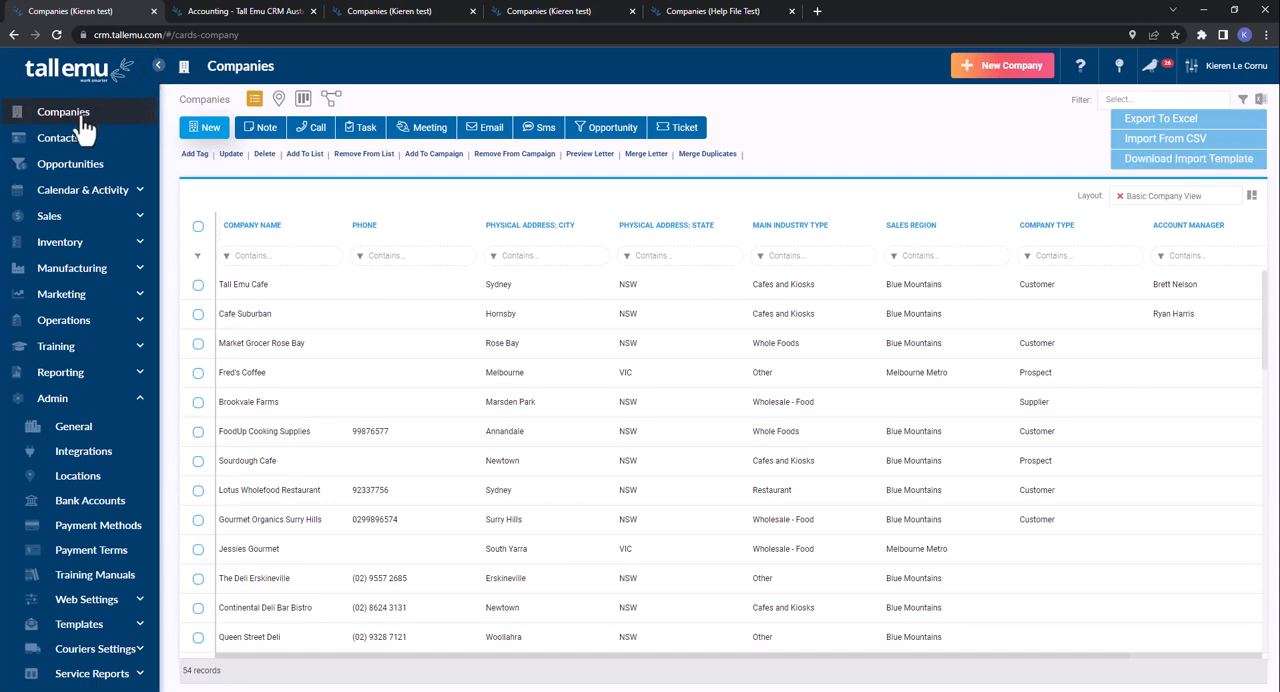
click(1155, 142)
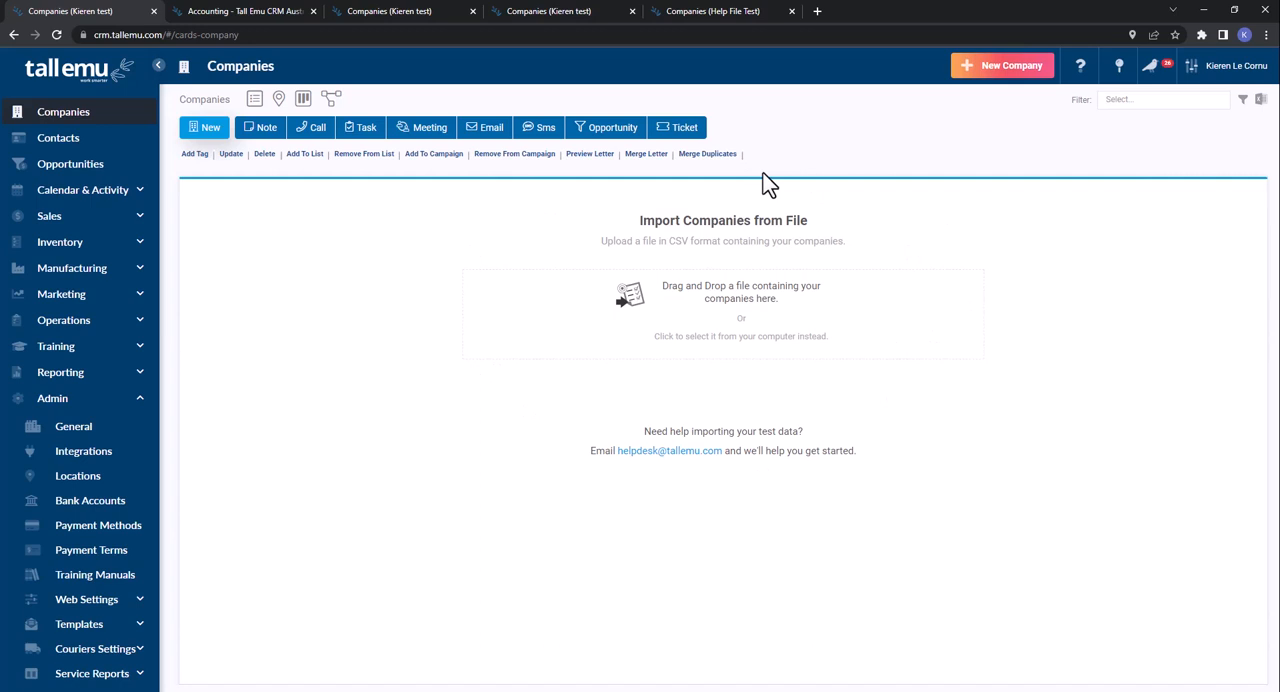
- Return to the Companies list view and look at its export, CSV import and import template download options
click(255, 101)
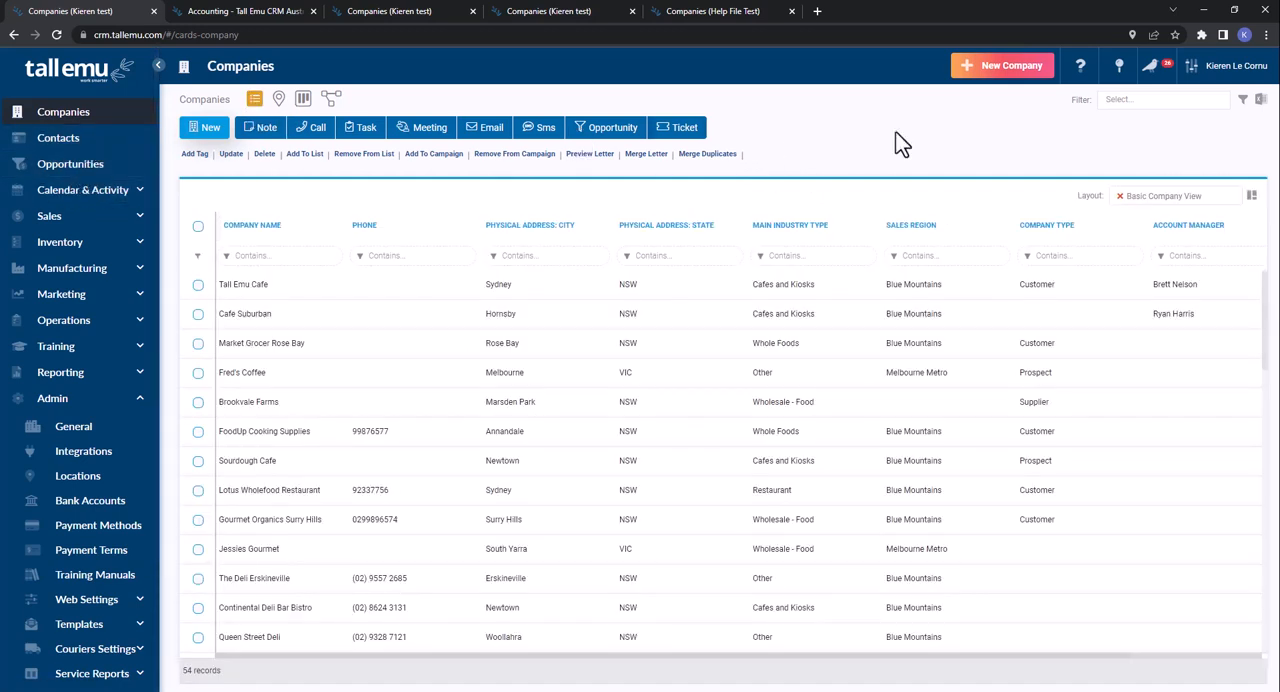
click(1260, 100)
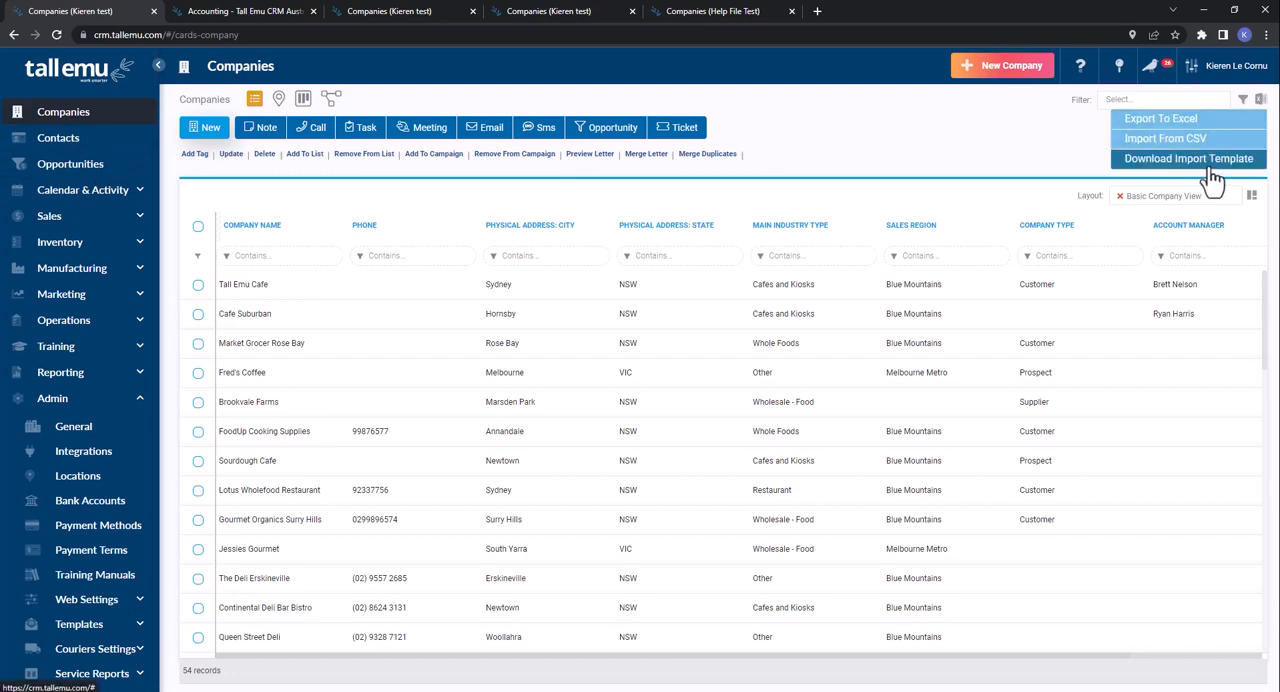
click(928, 156)
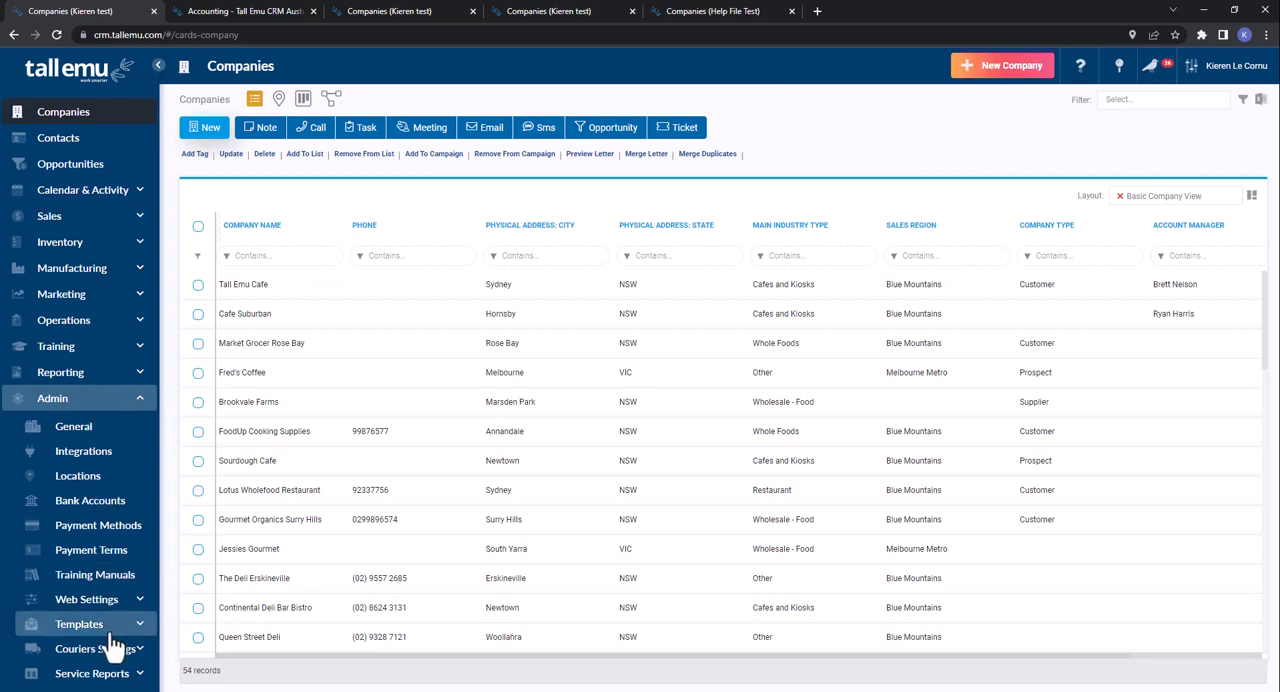
- Expand the Web Settings group in the Admin section to view its settings pages
click(100, 602)
scroll(110, 565, down, 2)
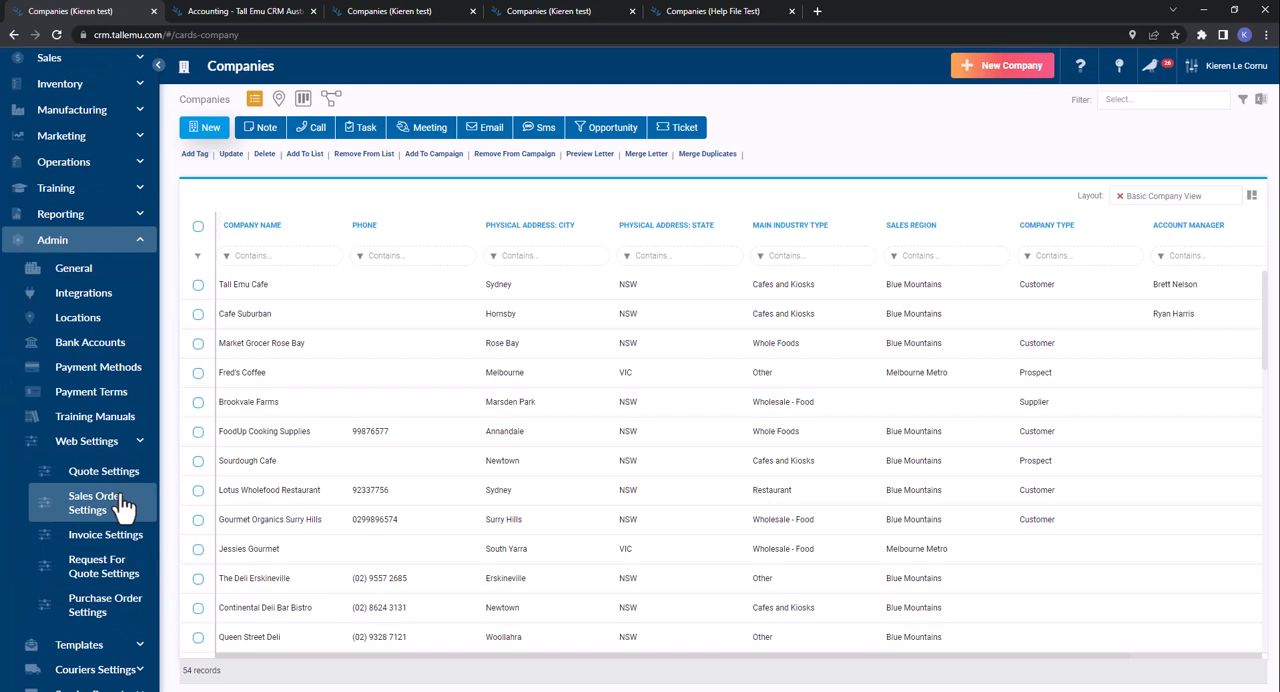
- Switch to the second CRM Companies page, cancel the open email draft and open the sales Quotes list
click(386, 11)
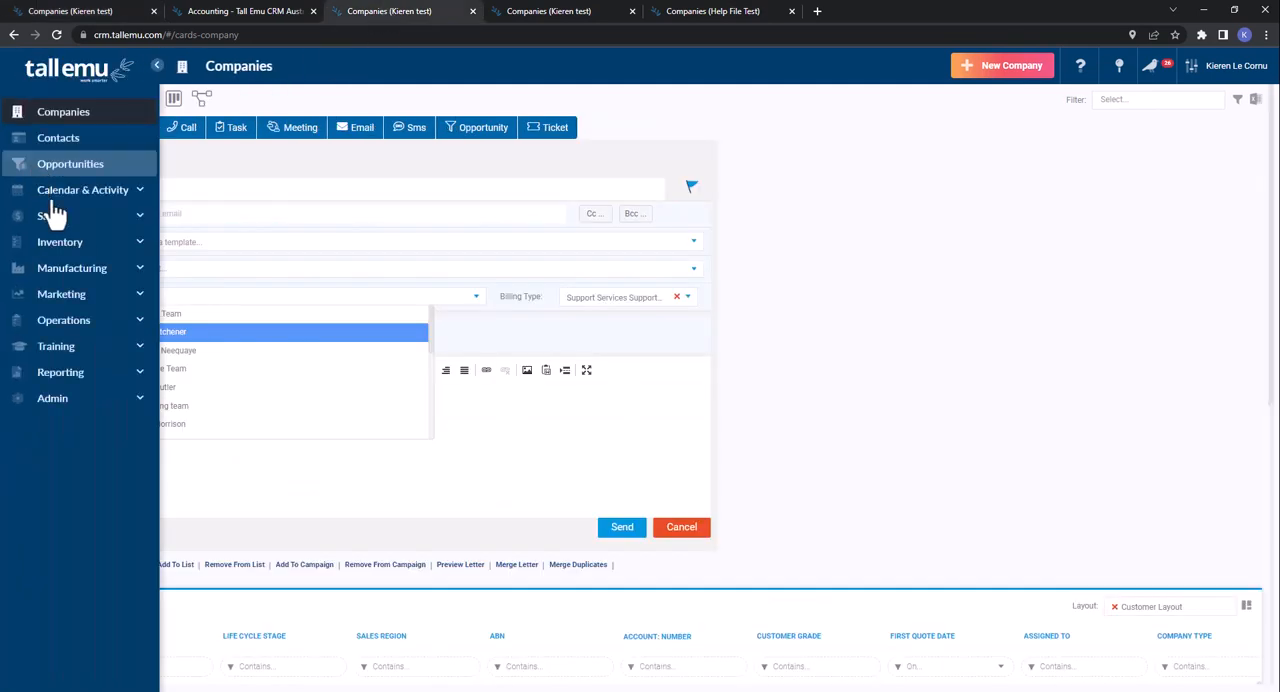
click(658, 531)
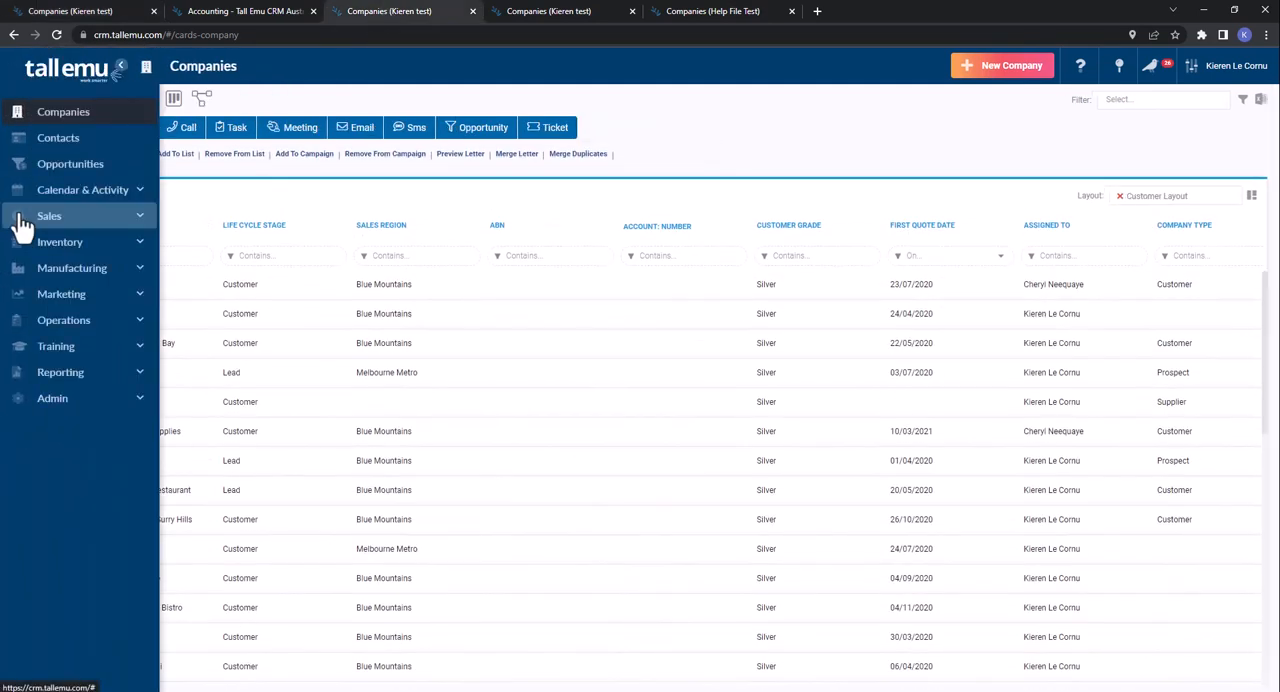
click(20, 216)
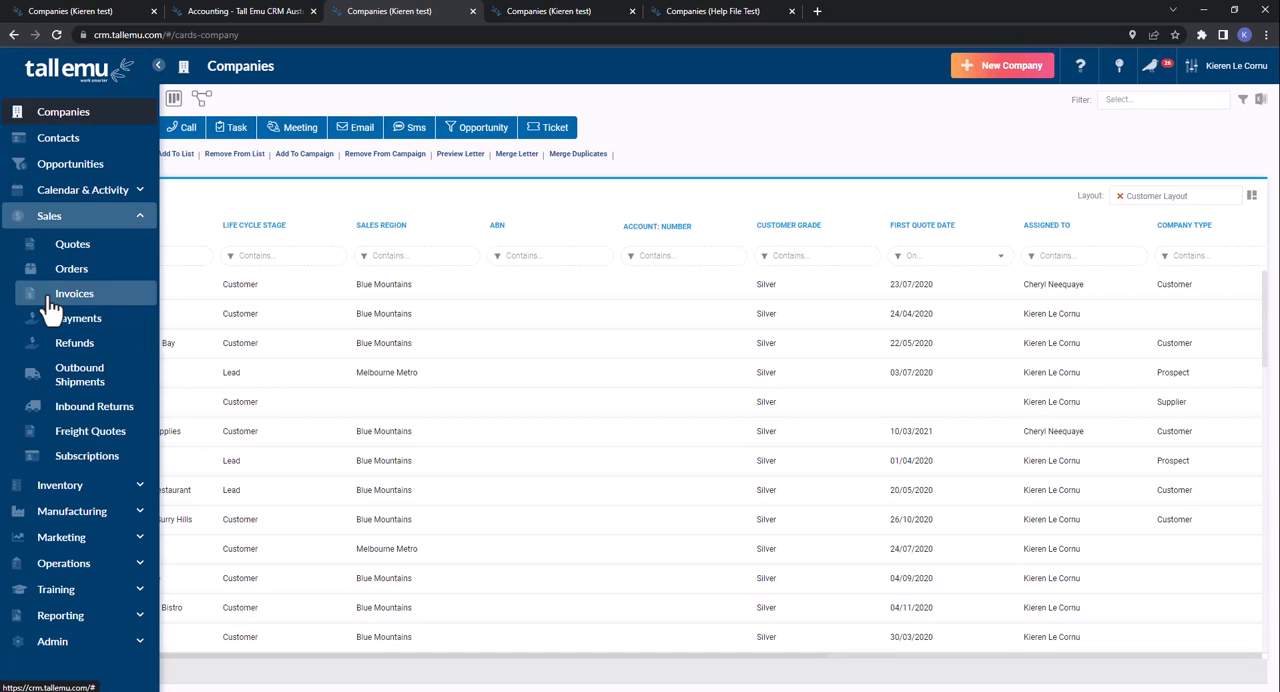
click(84, 247)
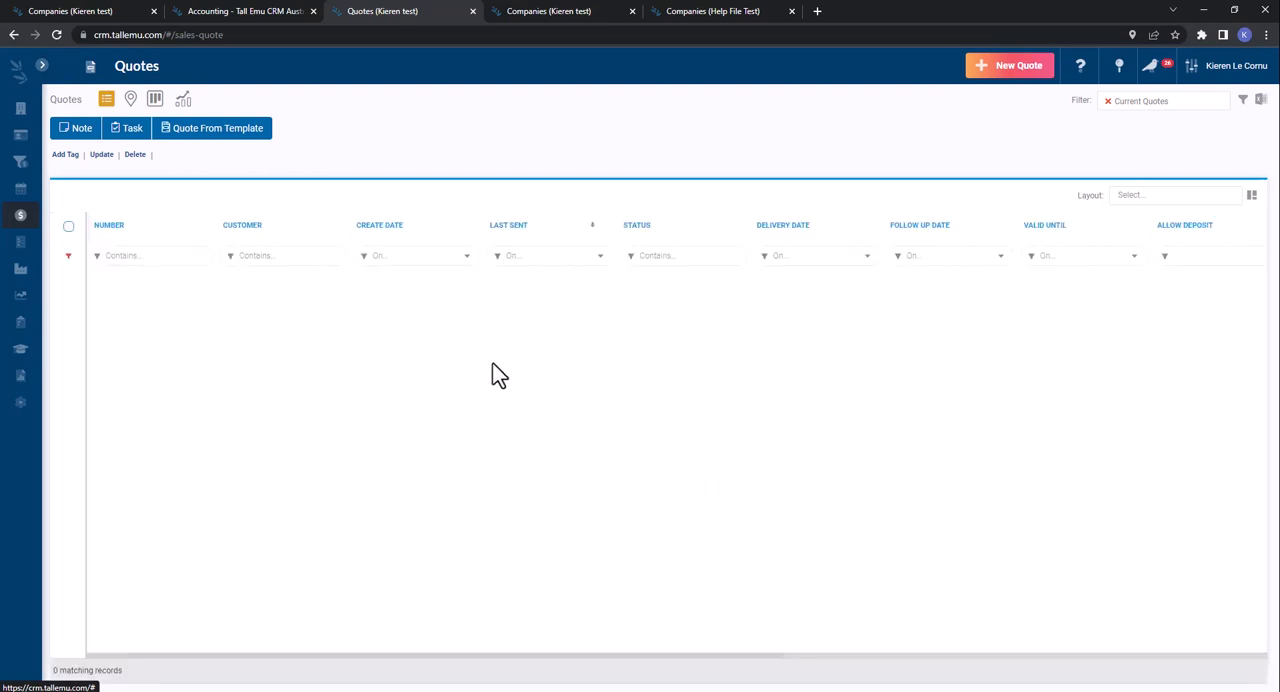
- Filter the quotes by Quotes Not Accepted and open the FoodUp Cooking Supplies quote
click(1107, 101)
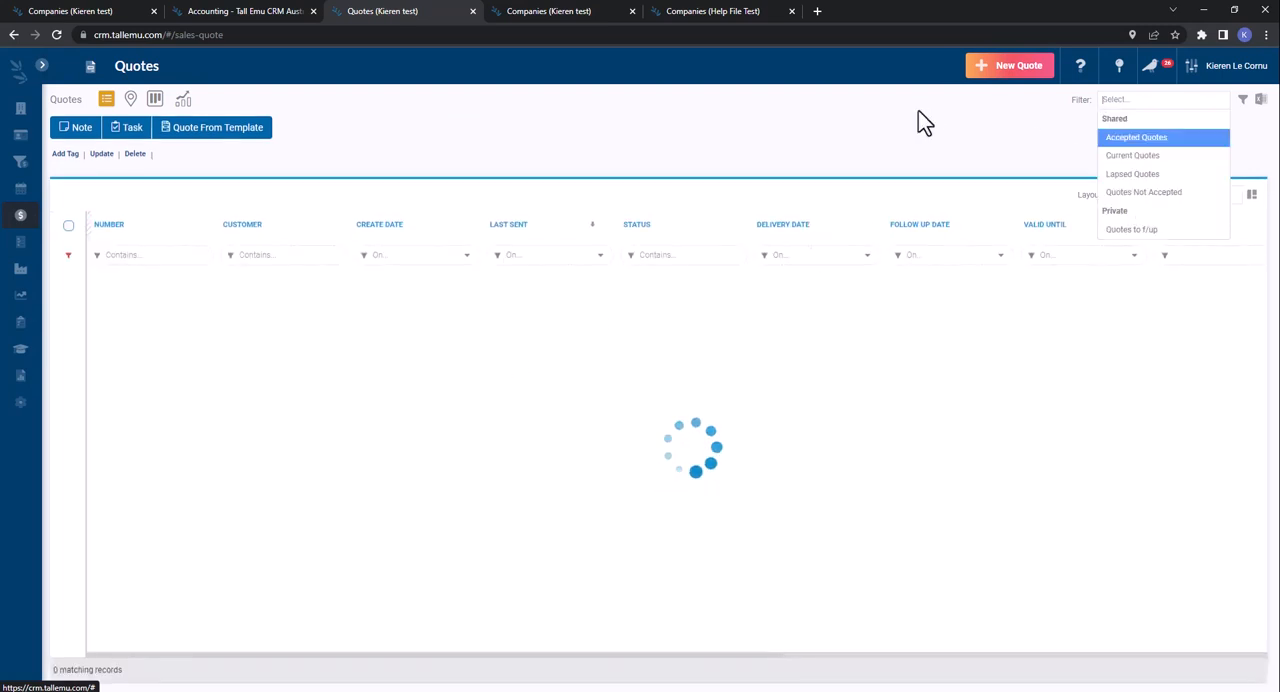
click(1180, 192)
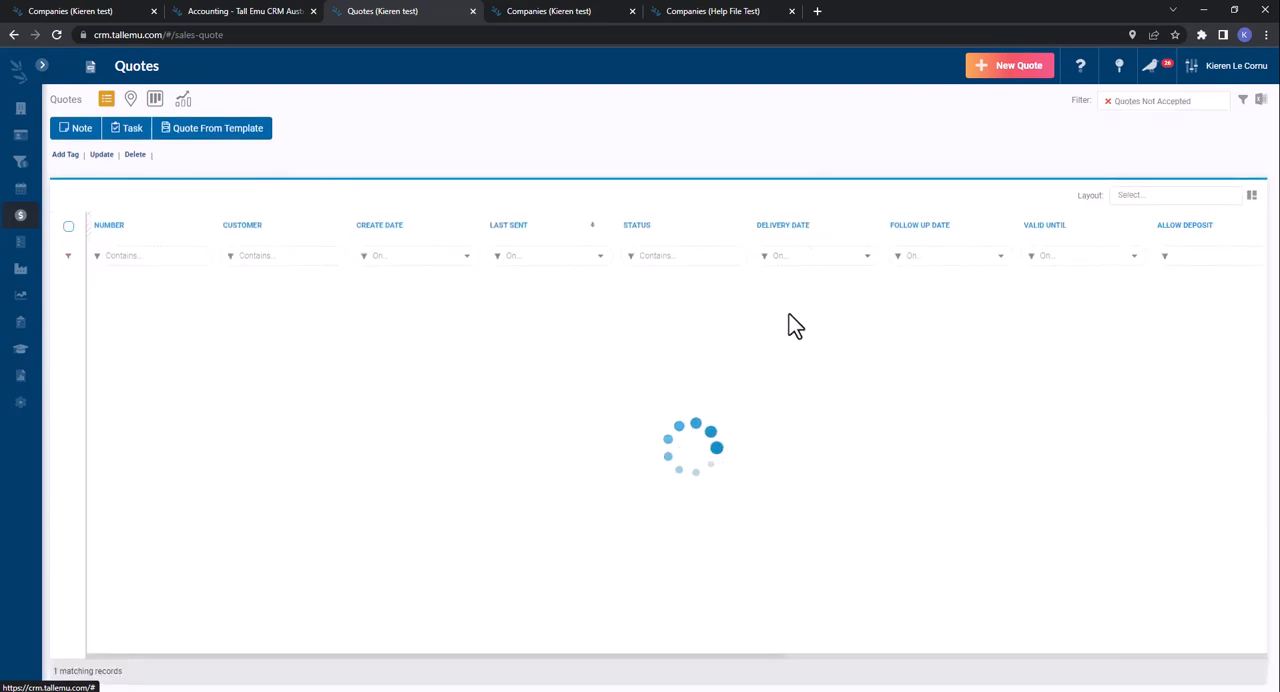
click(660, 322)
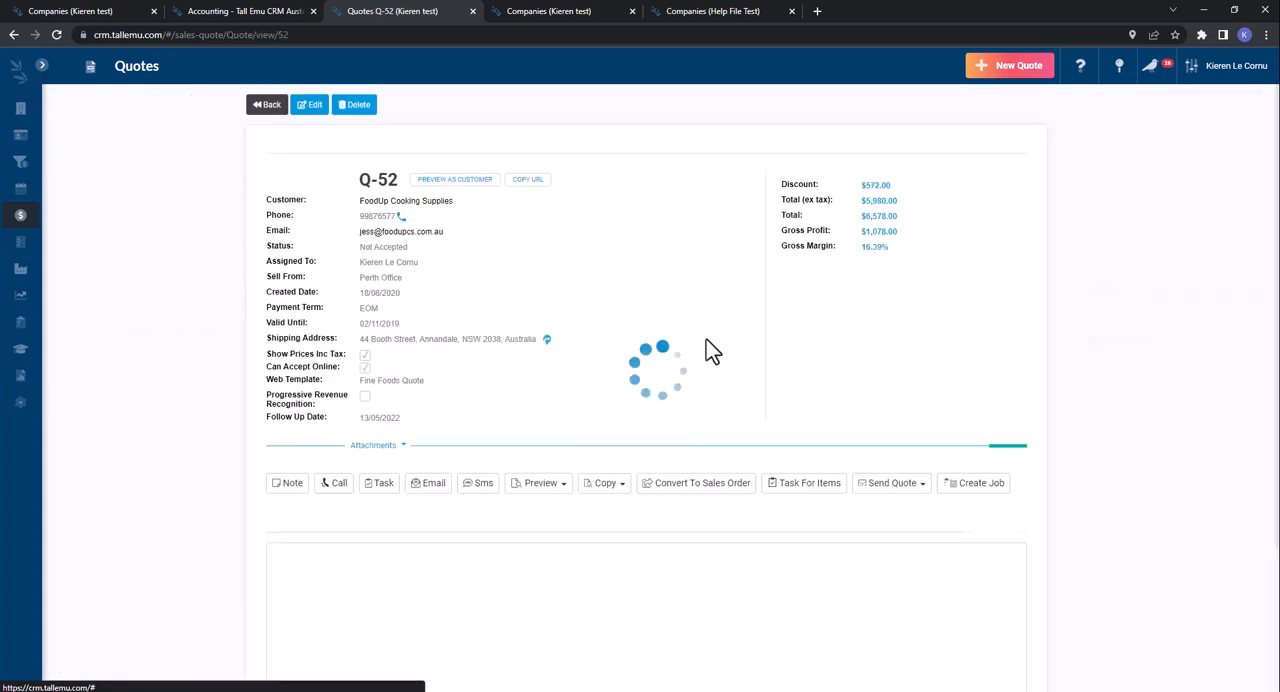
- Preview the quote as the customer, tick I accept this Quote and draw a smiley face as the e-signature
click(458, 188)
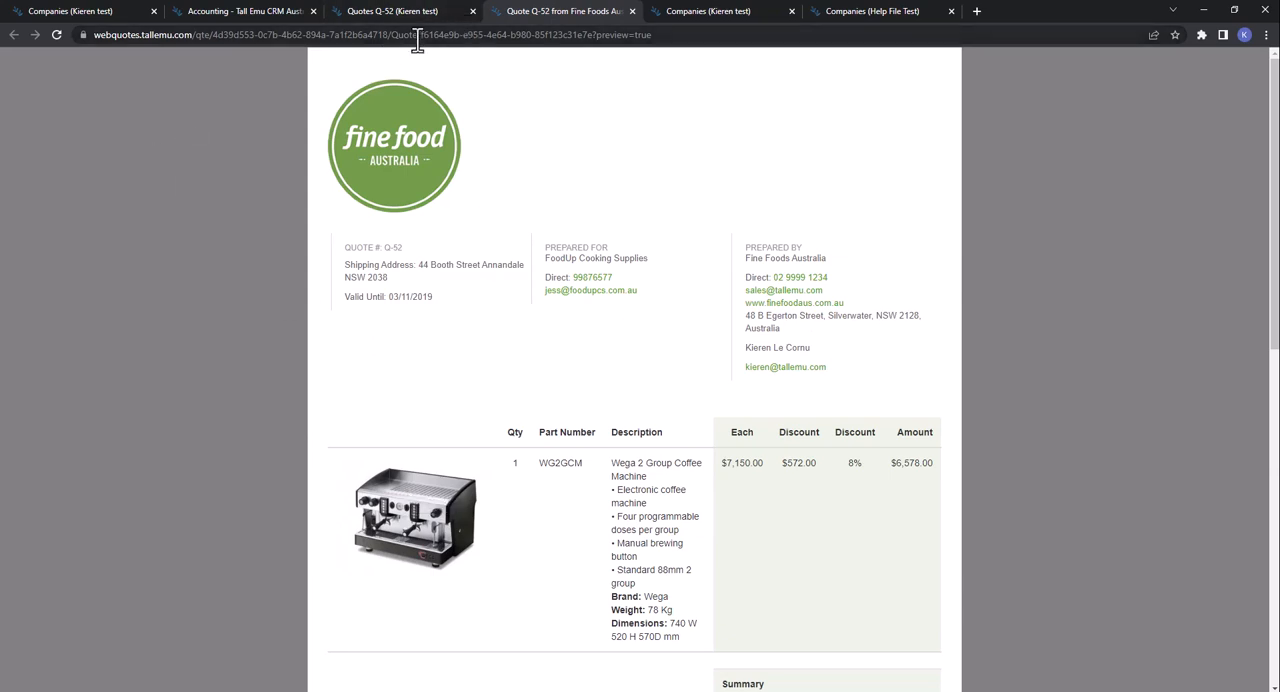
scroll(505, 323, down, 6)
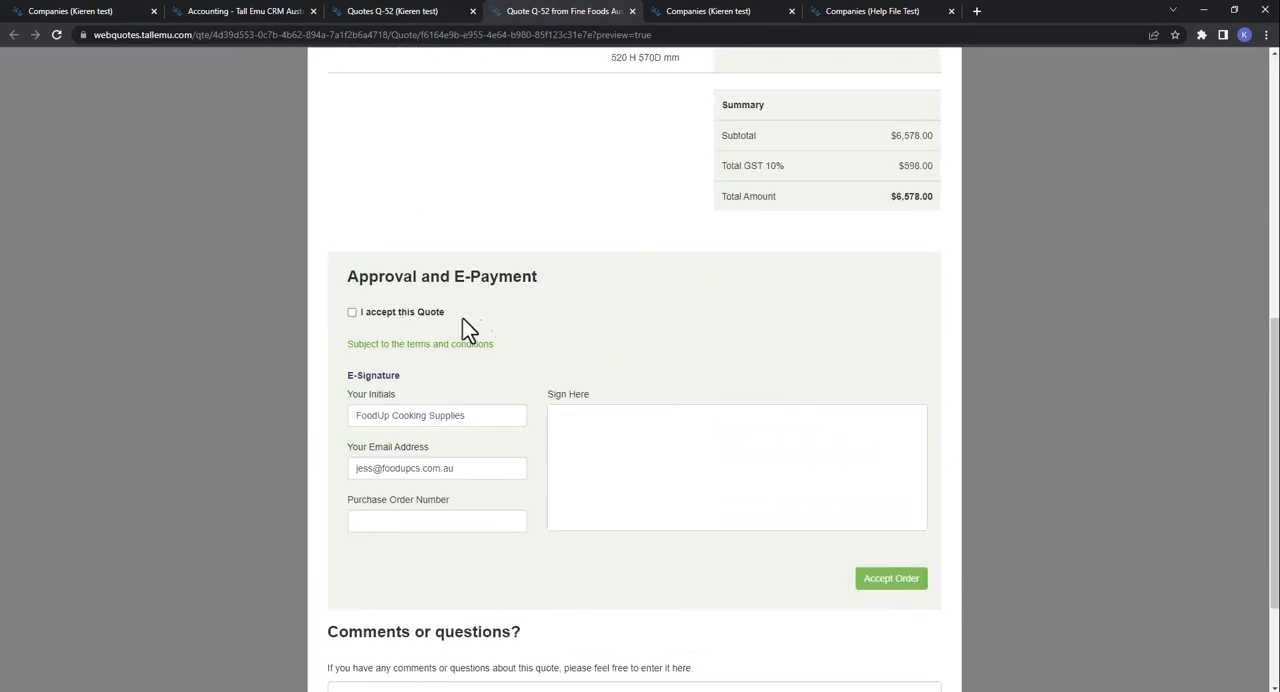
click(412, 312)
drag(645, 462, 752, 453)
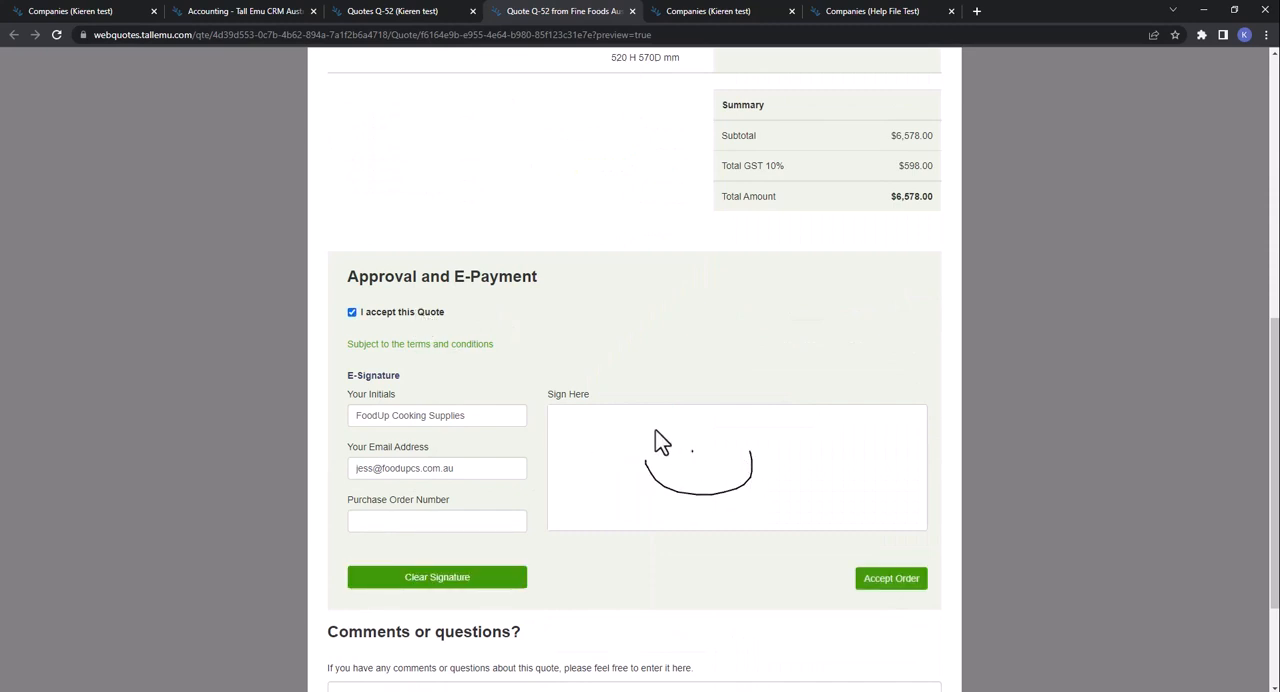
click(715, 427)
scroll(600, 485, down, 2)
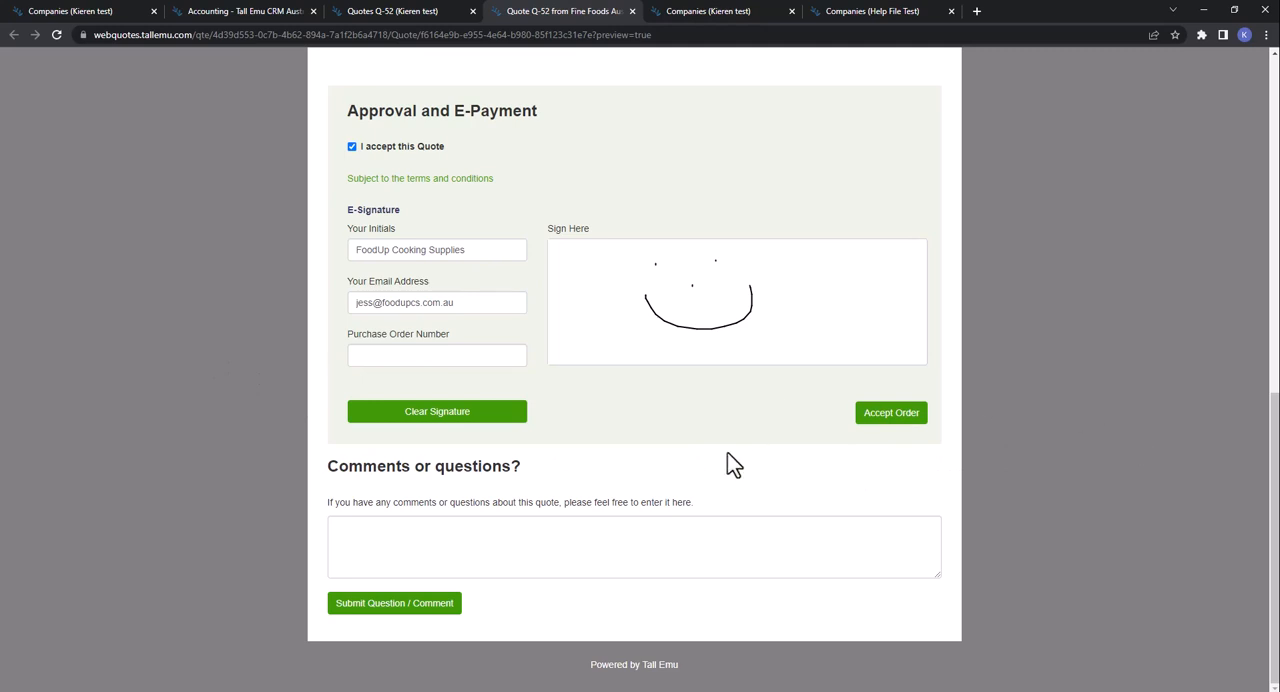
- Open the web Quote Settings, view the blank web quote layout form and look through the existing quote layouts
click(66, 12)
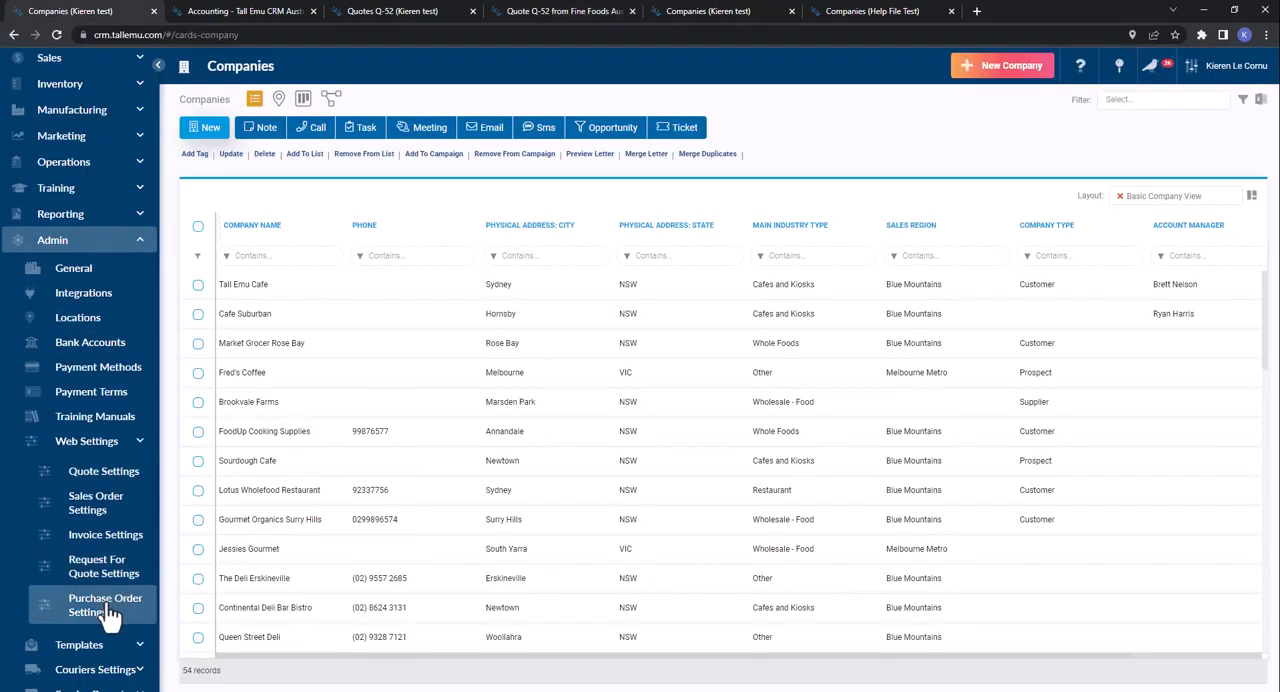
click(104, 472)
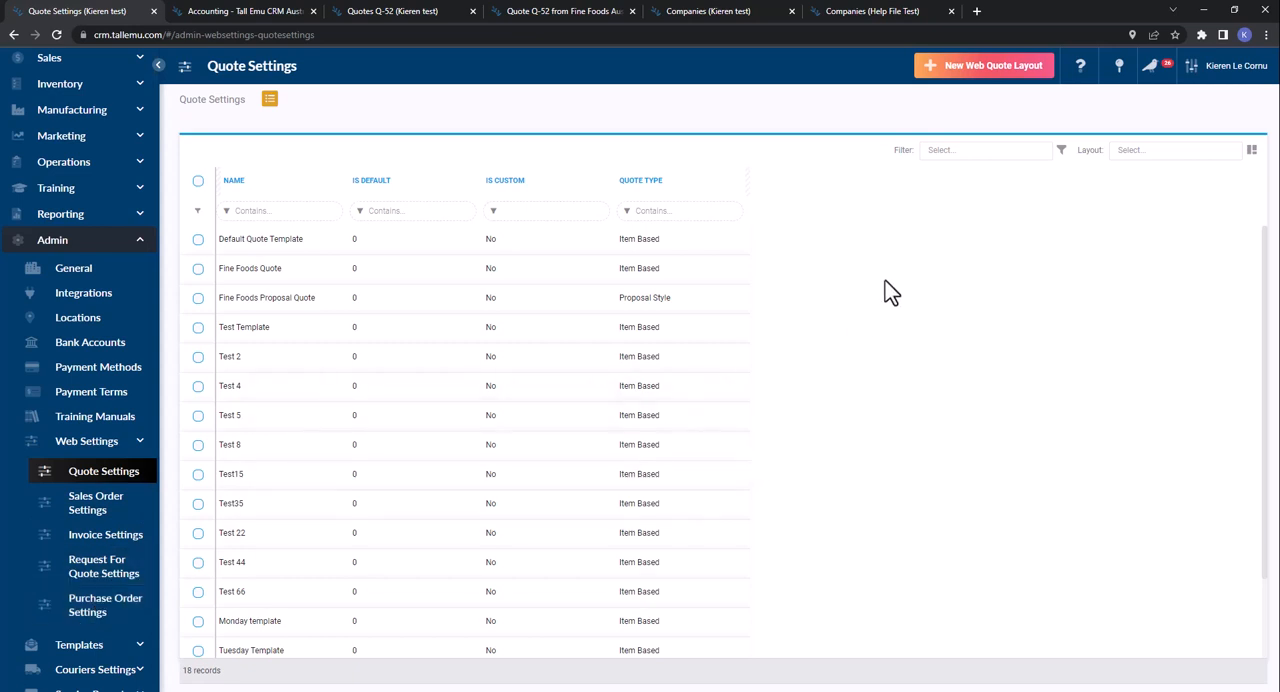
click(980, 70)
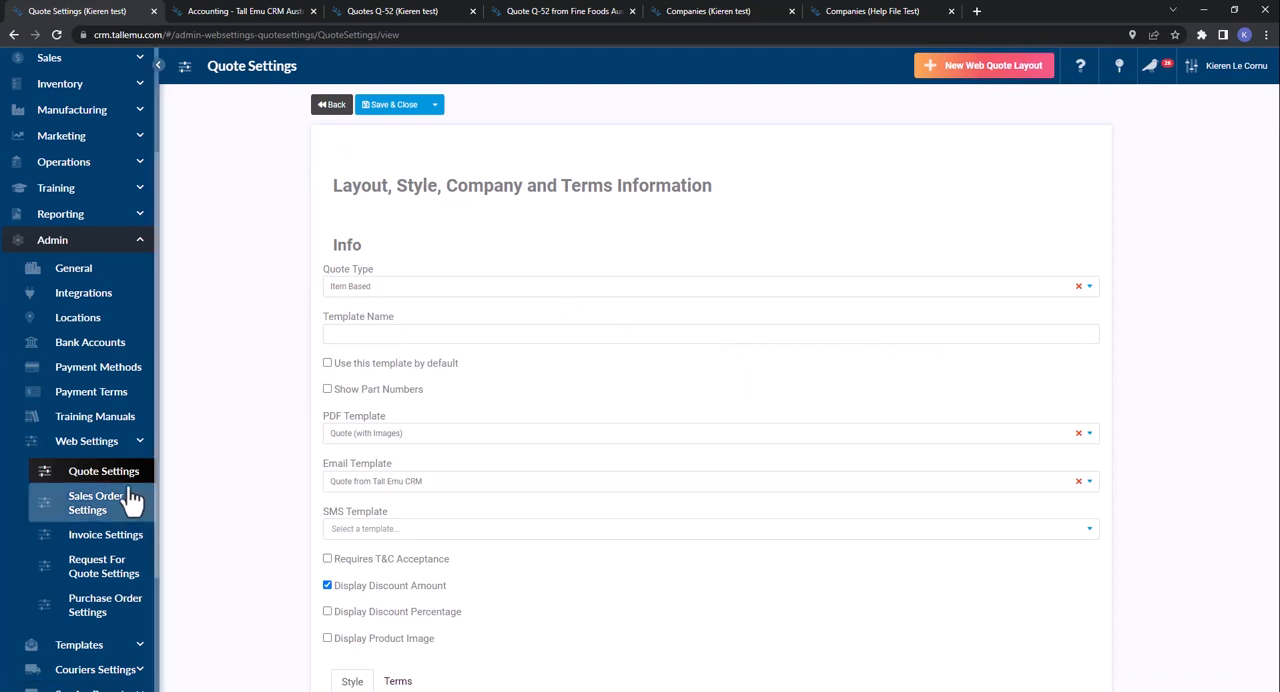
click(333, 104)
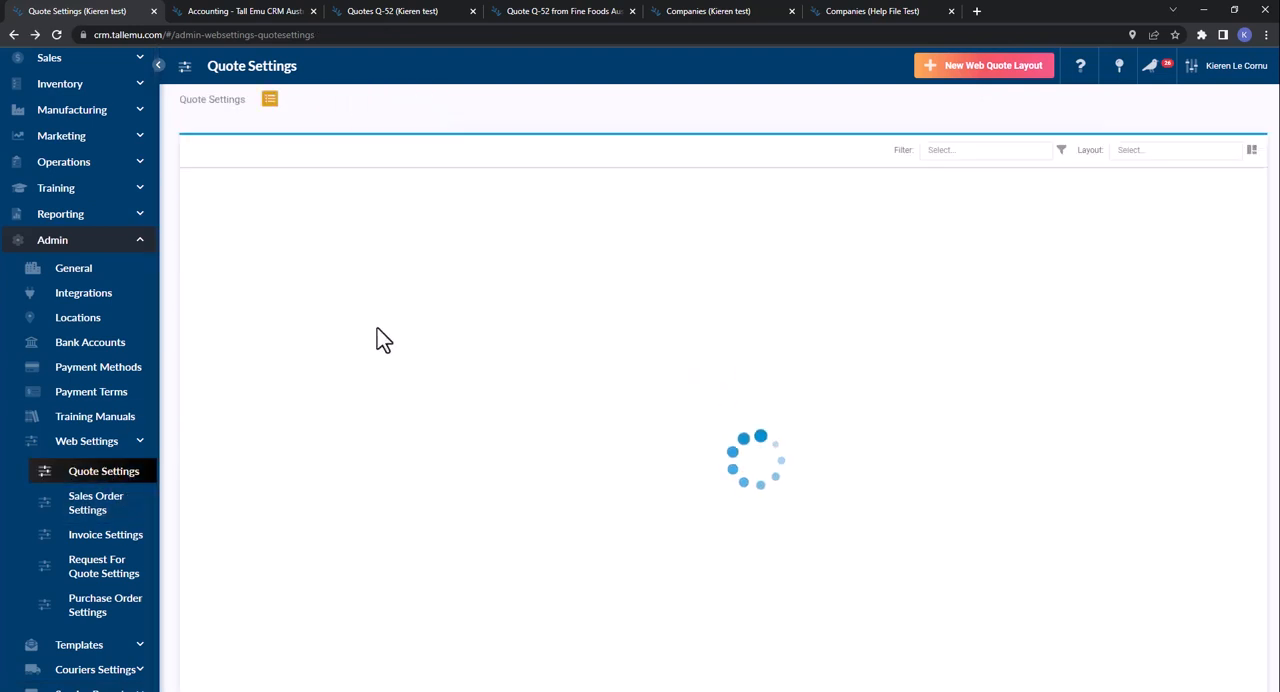
scroll(378, 330, down, 2)
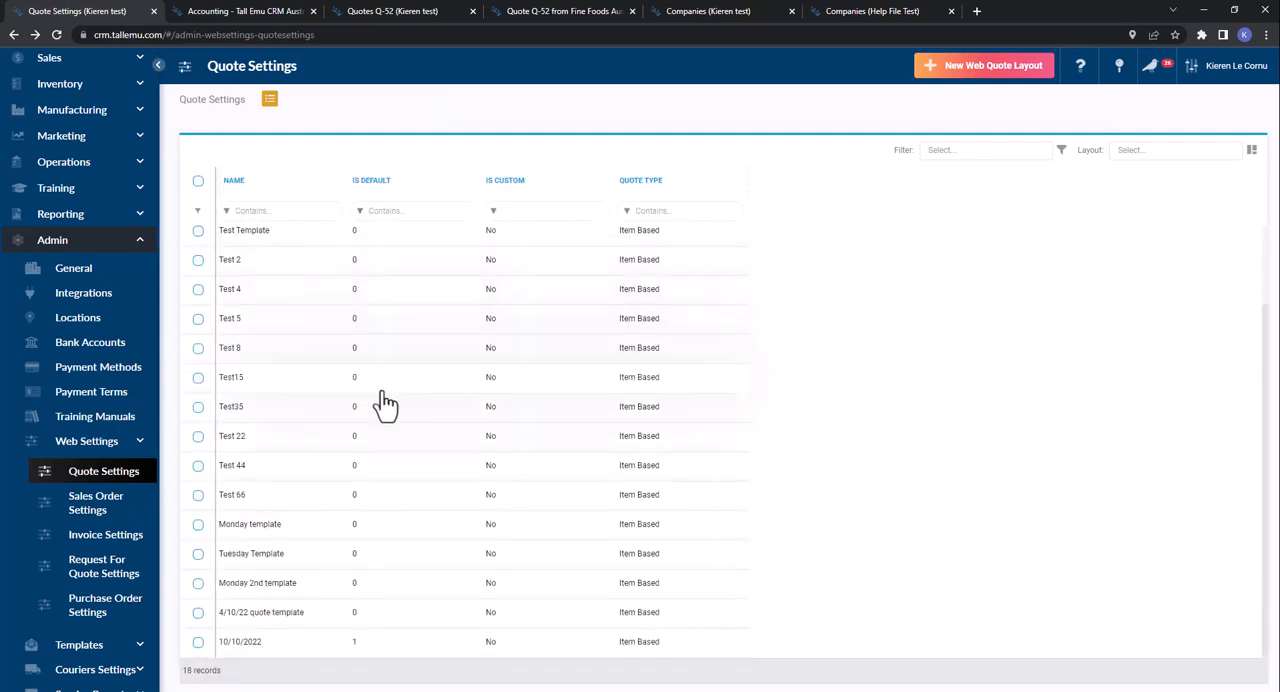
scroll(383, 400, up, 2)
- Start a new web quote layout named Quote Template and make it the default template
click(958, 80)
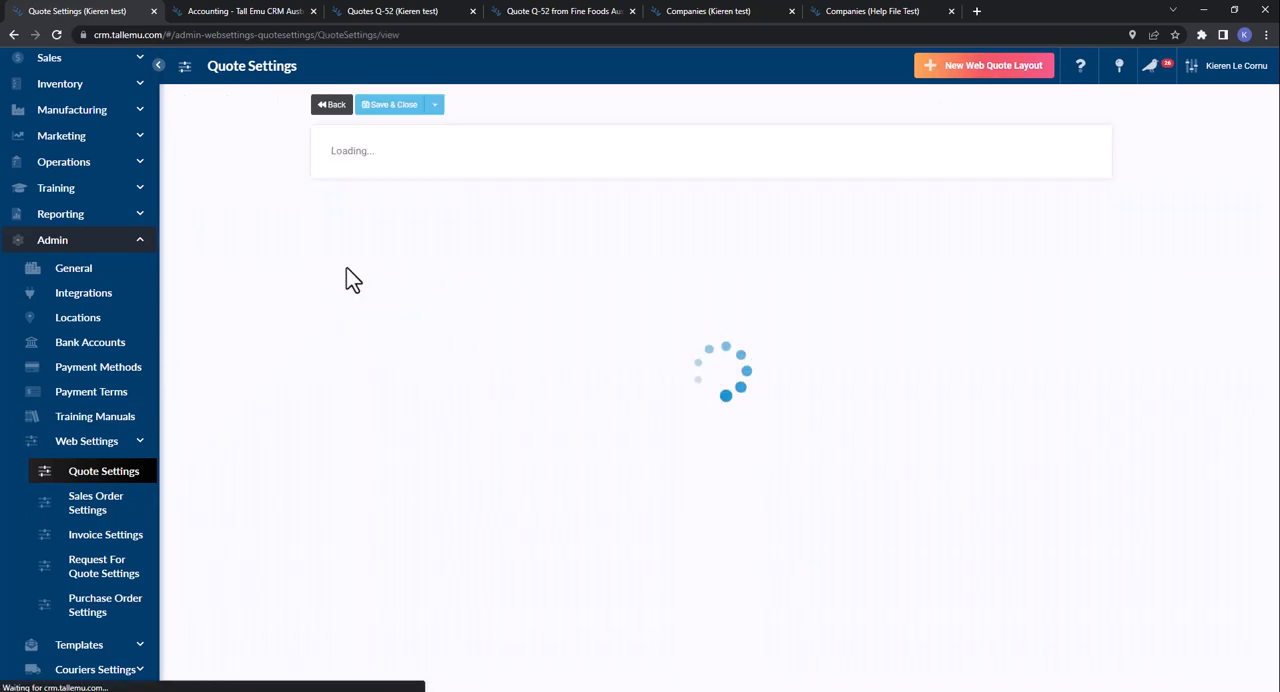
click(329, 336)
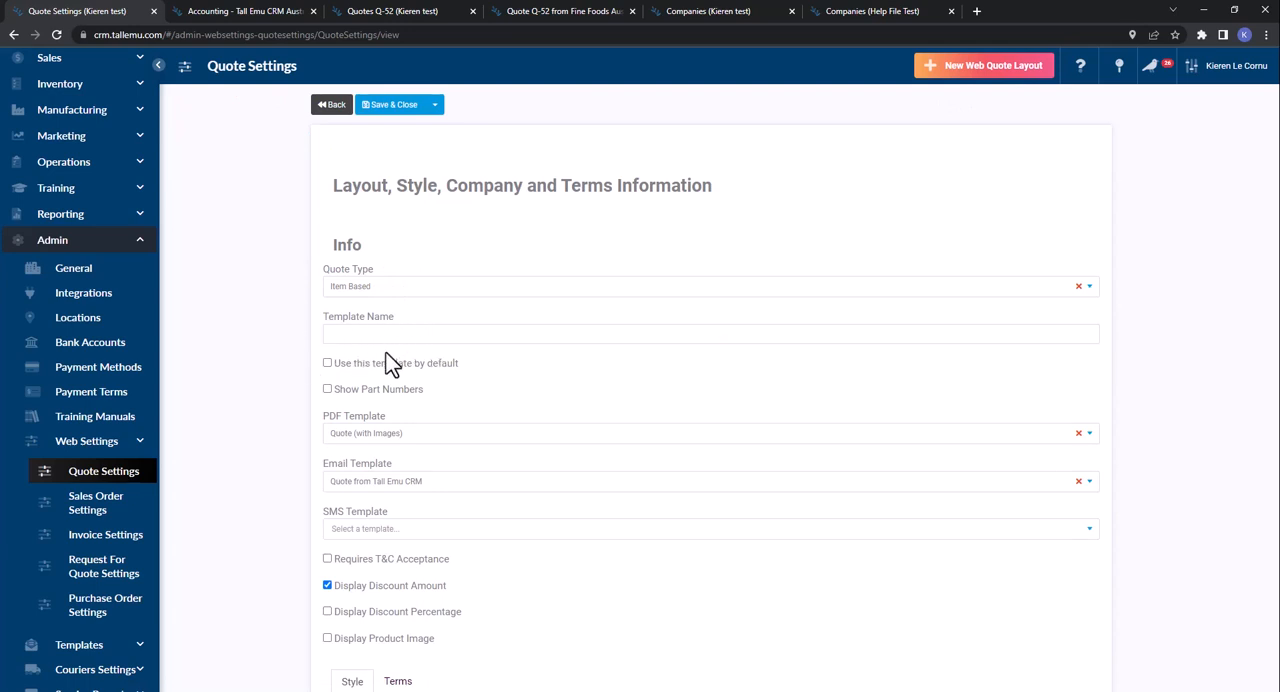
text(Quote Template)
click(418, 366)
- Open the FoodUp Cooking Supplies quote for editing and view the available Web Template choices without changing the selection
click(403, 11)
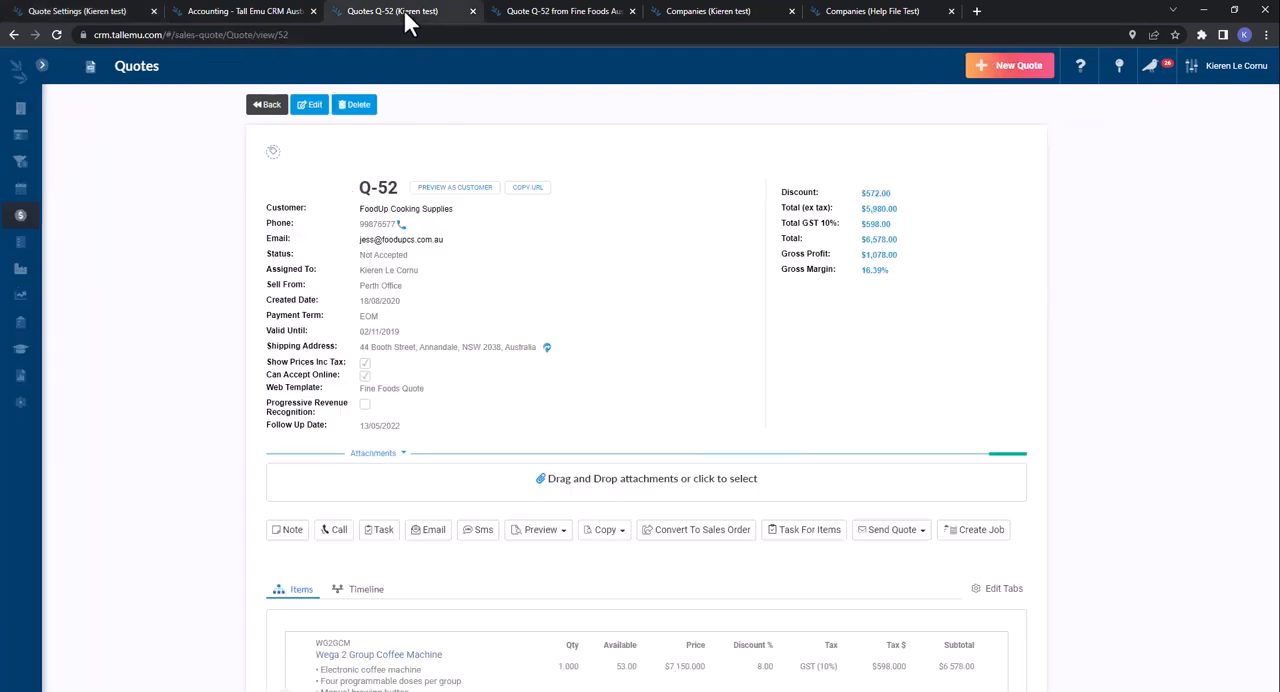
click(311, 105)
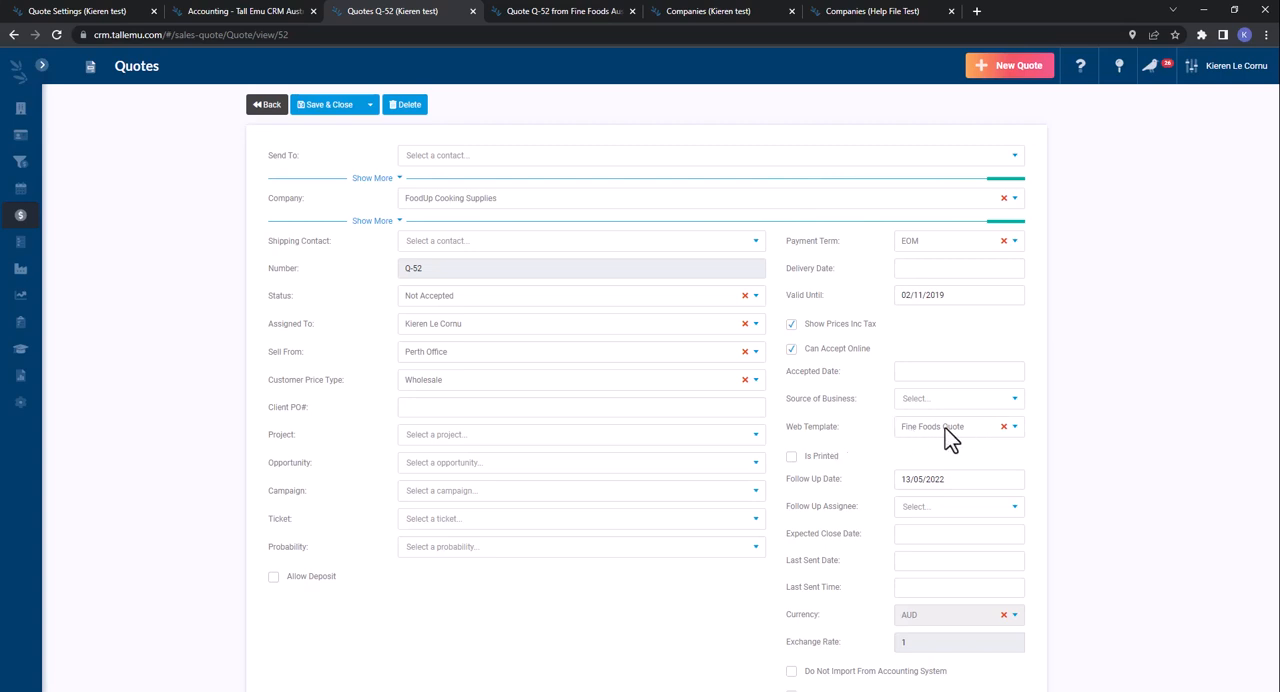
click(948, 432)
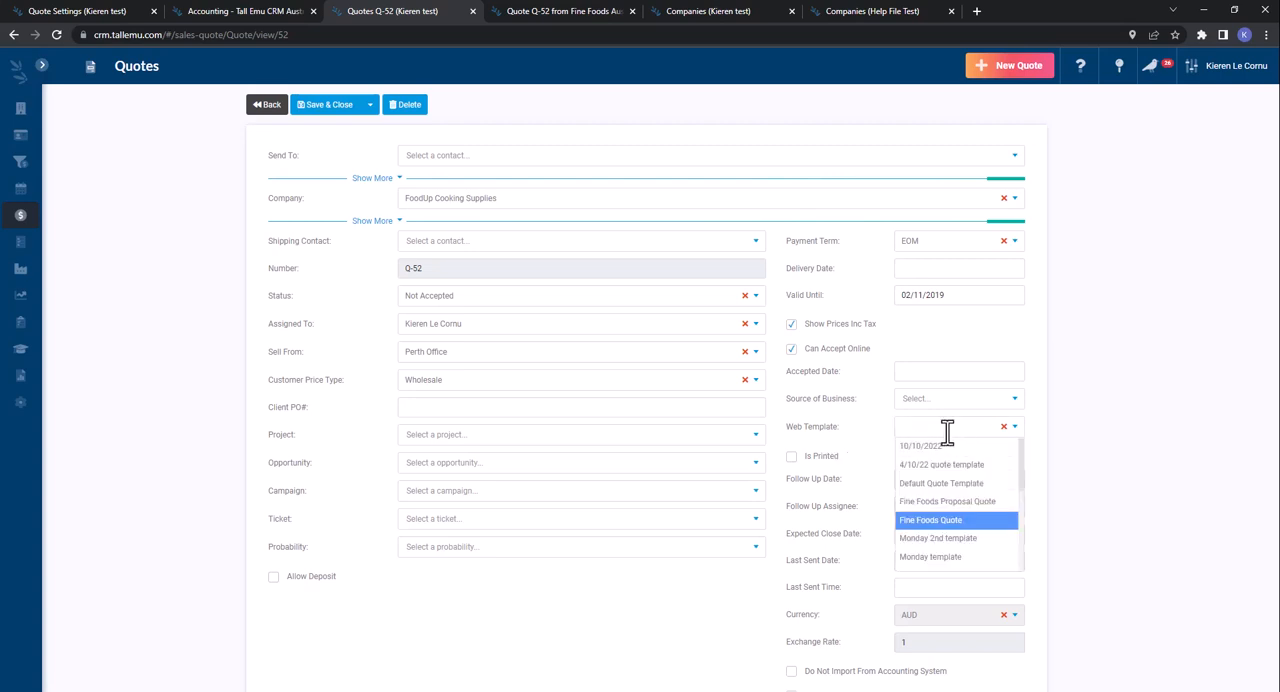
click(1131, 447)
- Turn on Show Part Numbers in the new quote layout and view the PDF Template choices, keeping Quote (with Images)
click(86, 12)
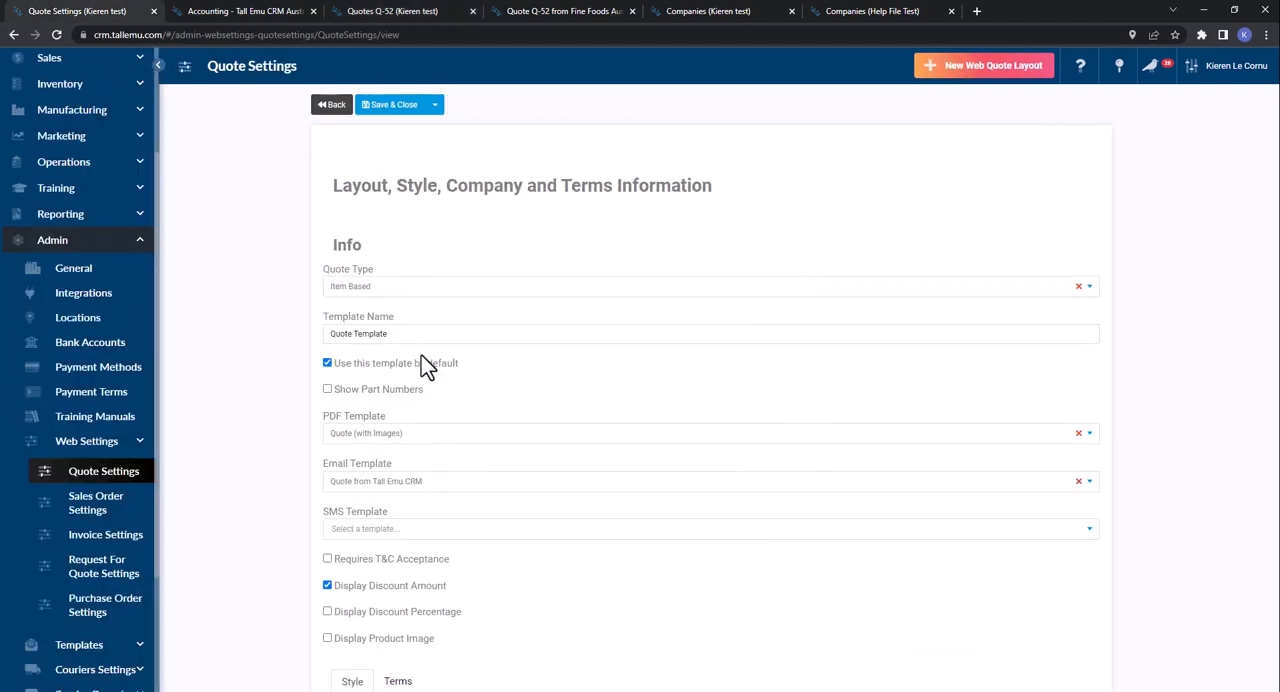
click(388, 390)
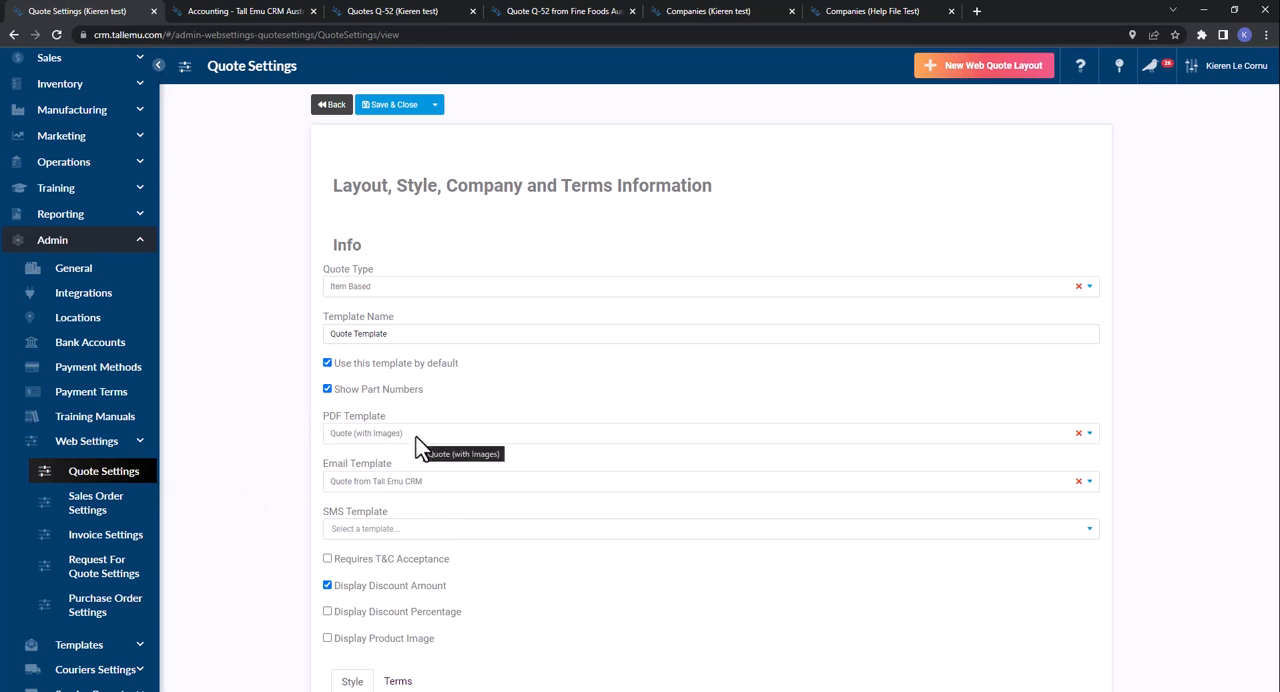
click(365, 437)
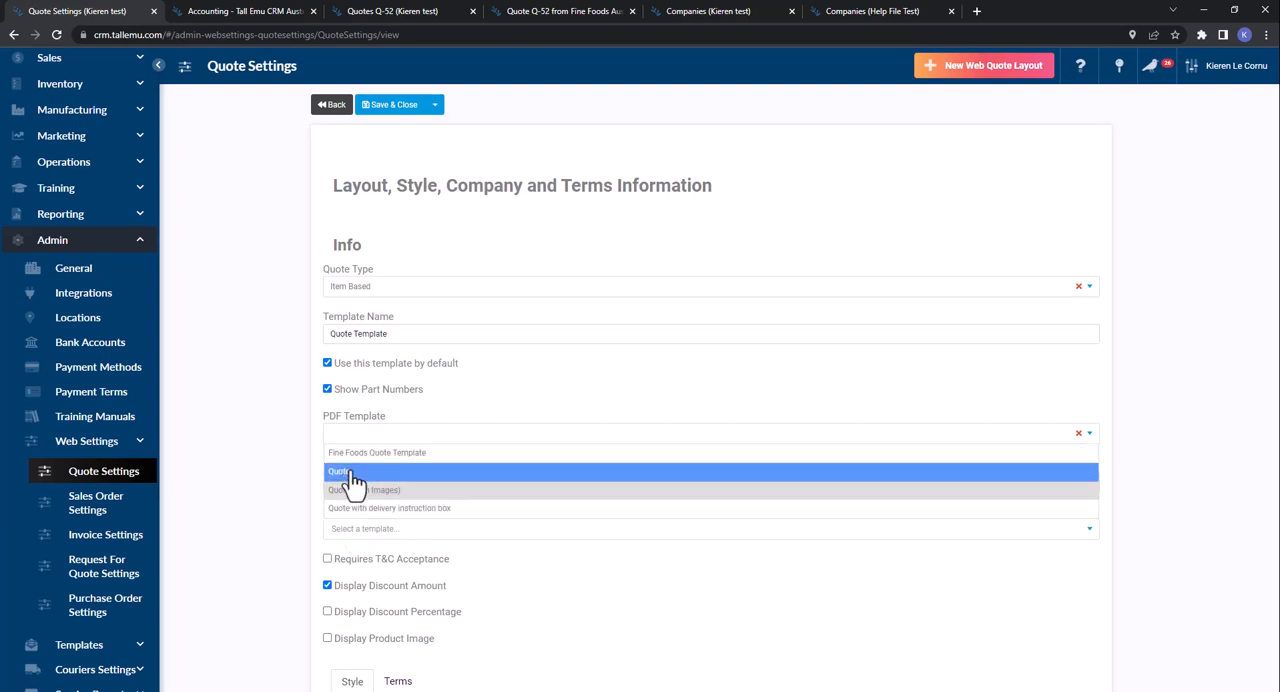
click(277, 437)
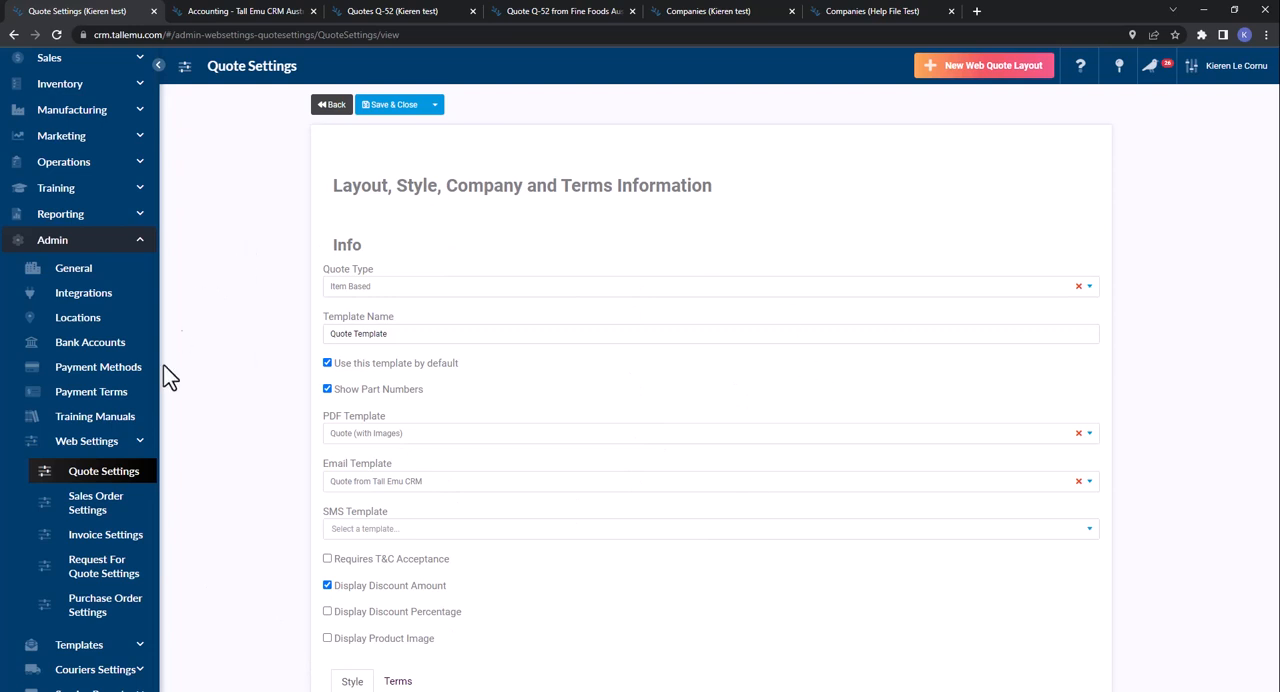
- Set the email template to Quote from Tall Emu CRM and the SMS template to SMS Template for Quote from Tall Emu CRM
click(388, 483)
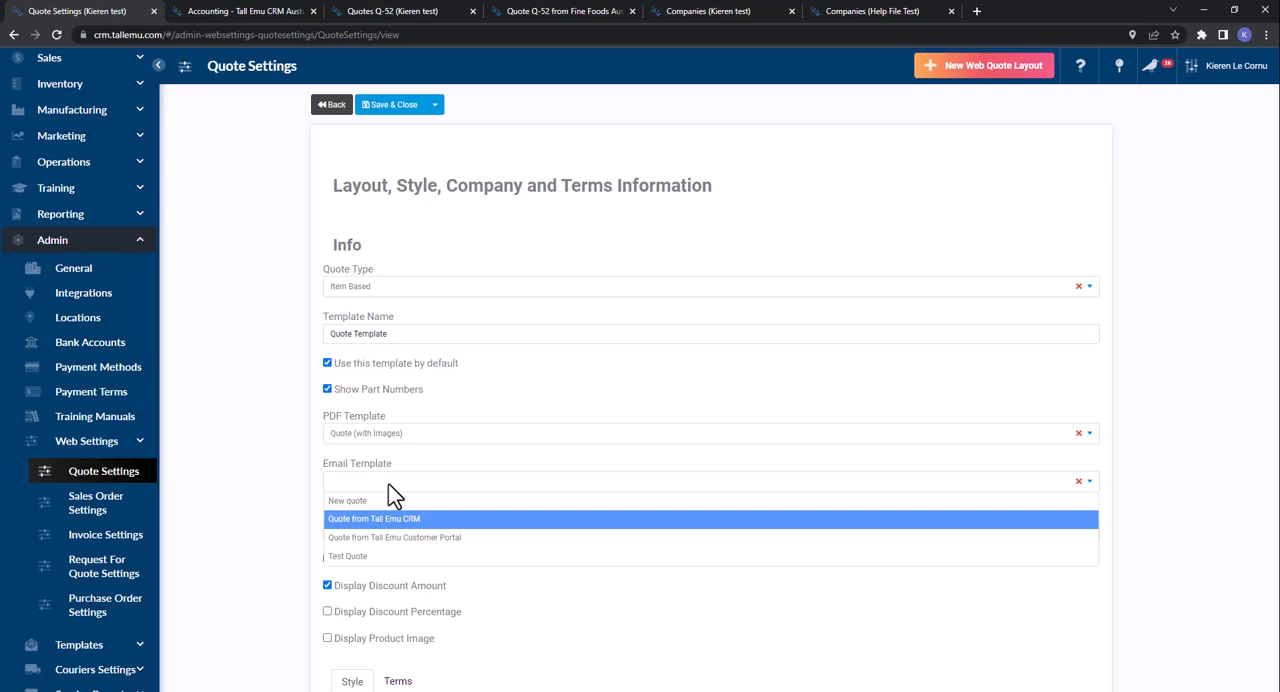
click(372, 518)
click(391, 532)
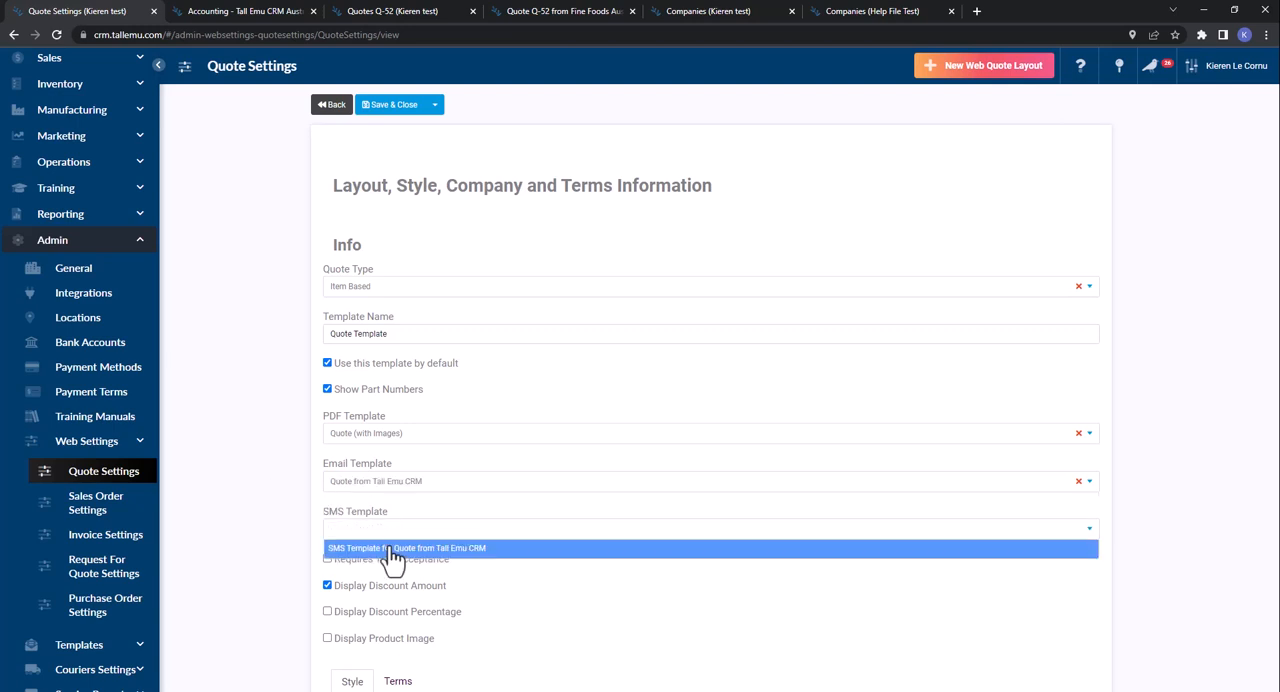
click(392, 548)
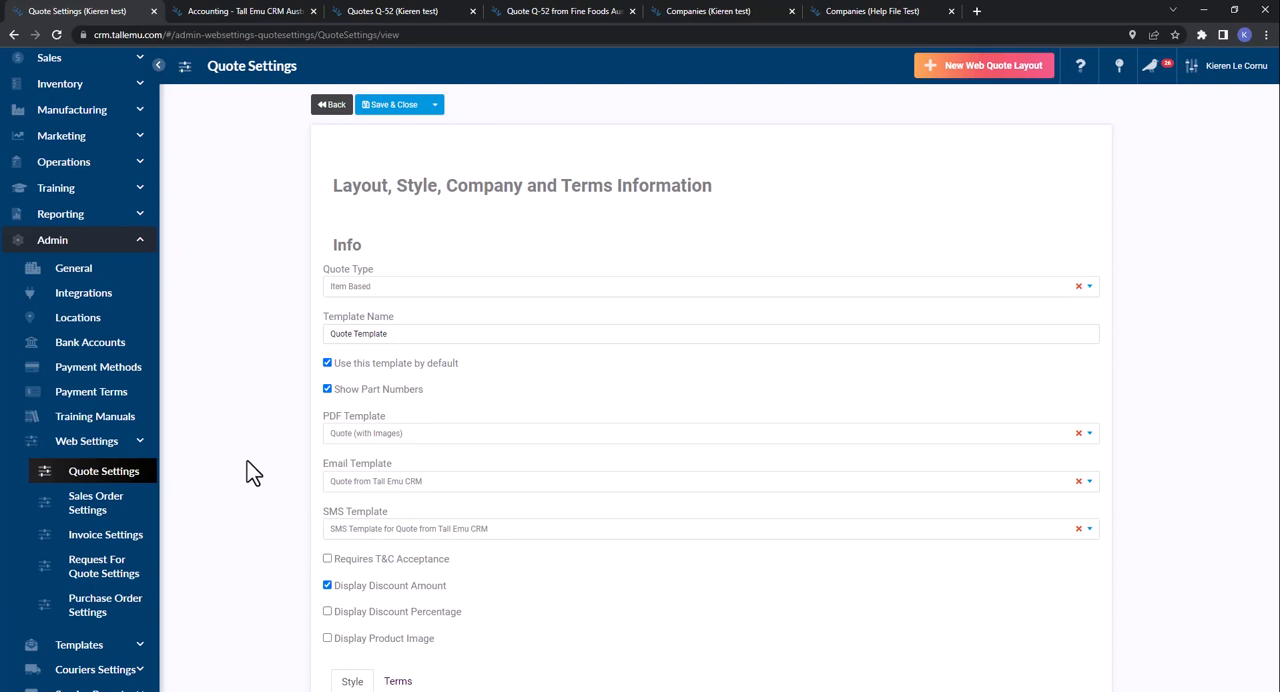
- Enable Requires T&C Acceptance for the quote layout, and clear I accept this Quote in the customer preview
scroll(250, 473, down, 3)
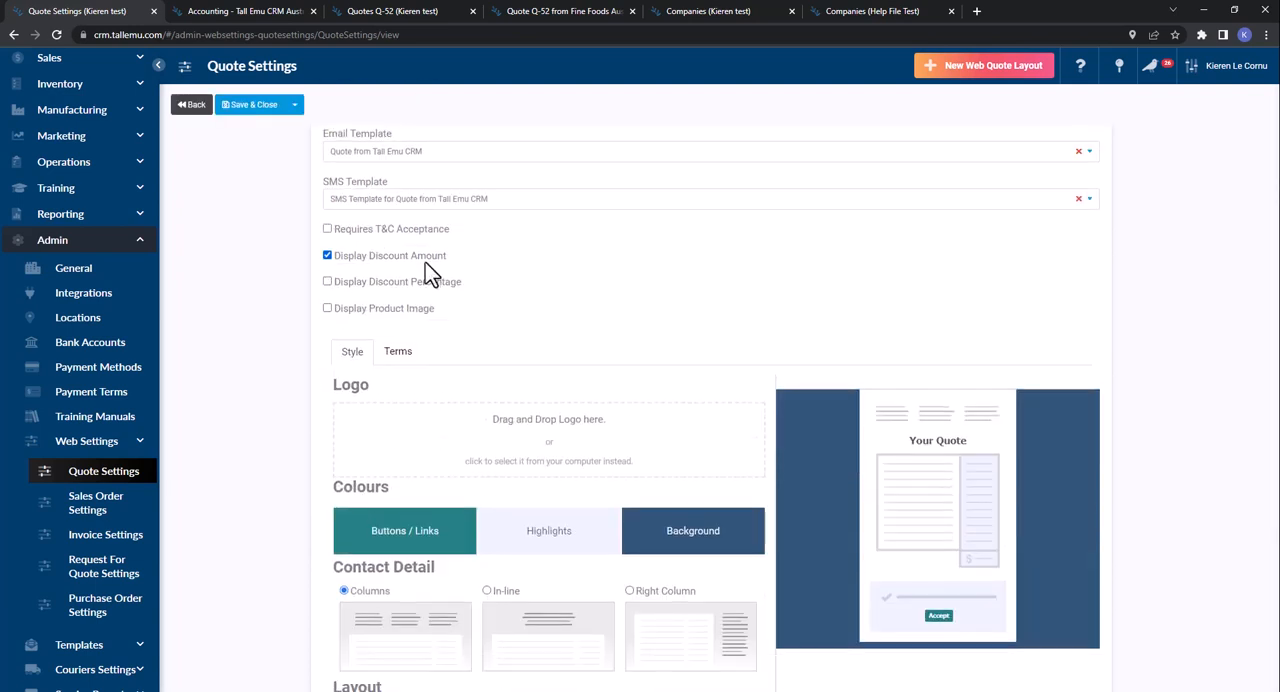
click(364, 232)
click(555, 11)
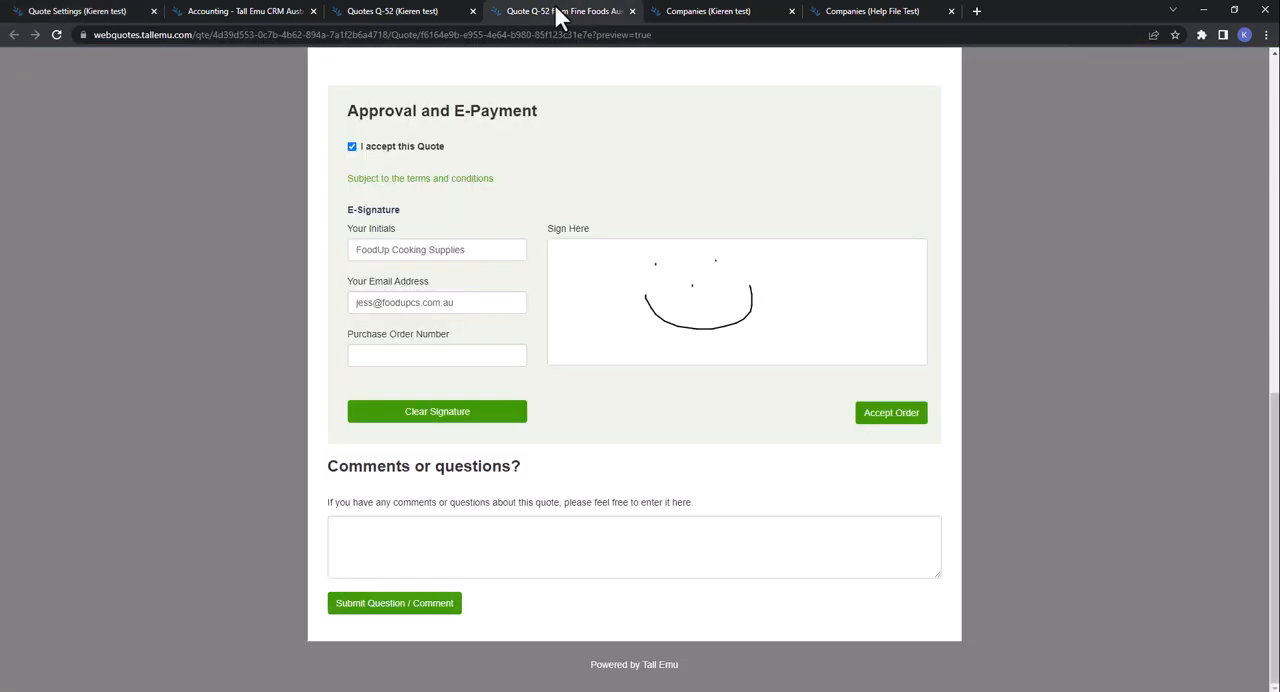
click(400, 155)
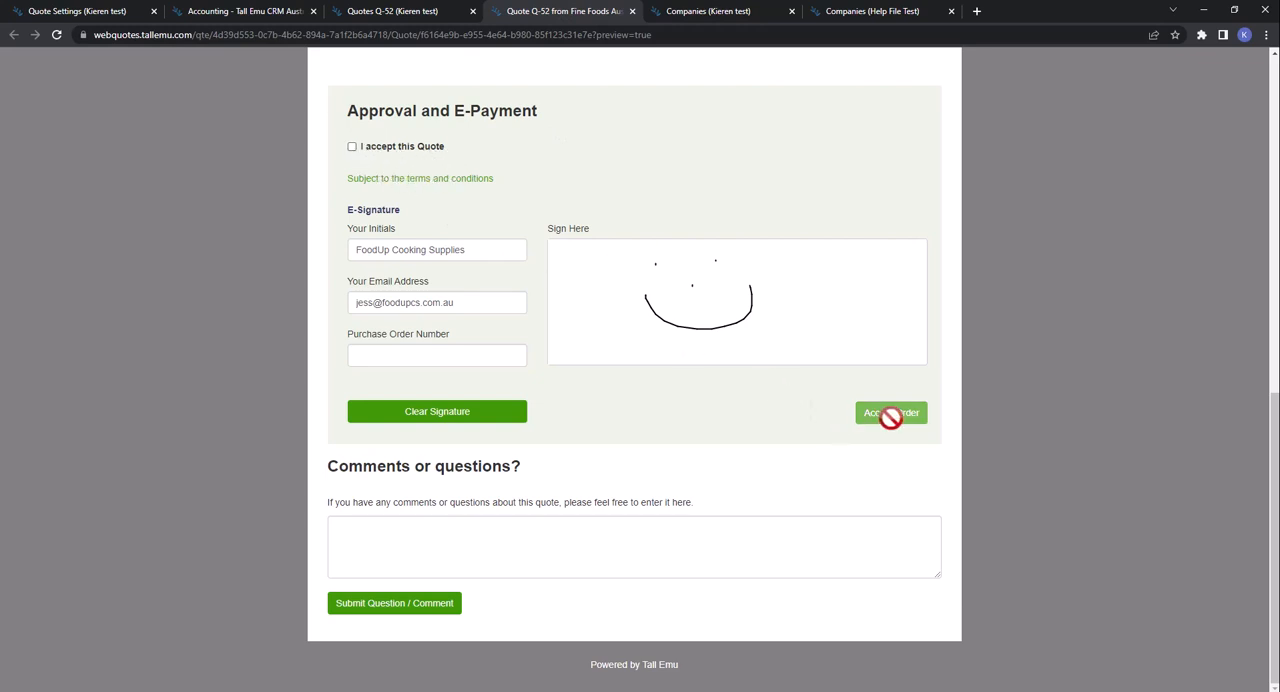
- Tick I accept this Quote in the customer preview, and view its terms and conditions before closing them
click(392, 150)
click(425, 183)
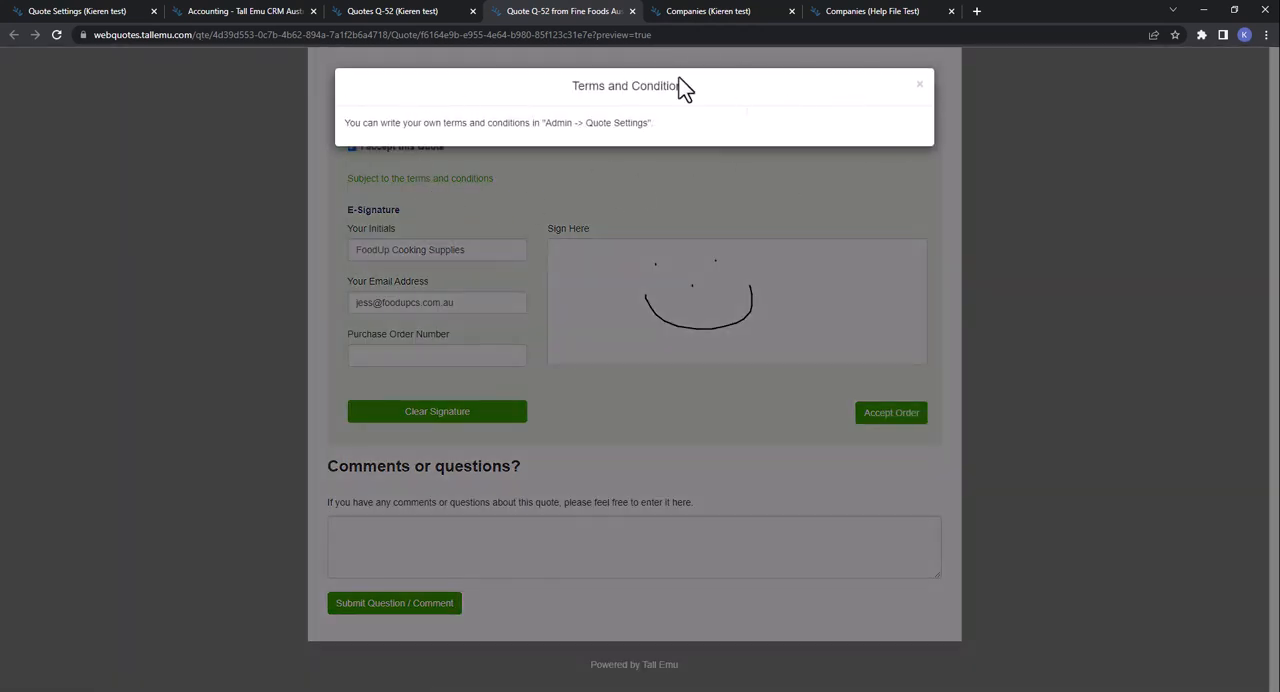
click(919, 86)
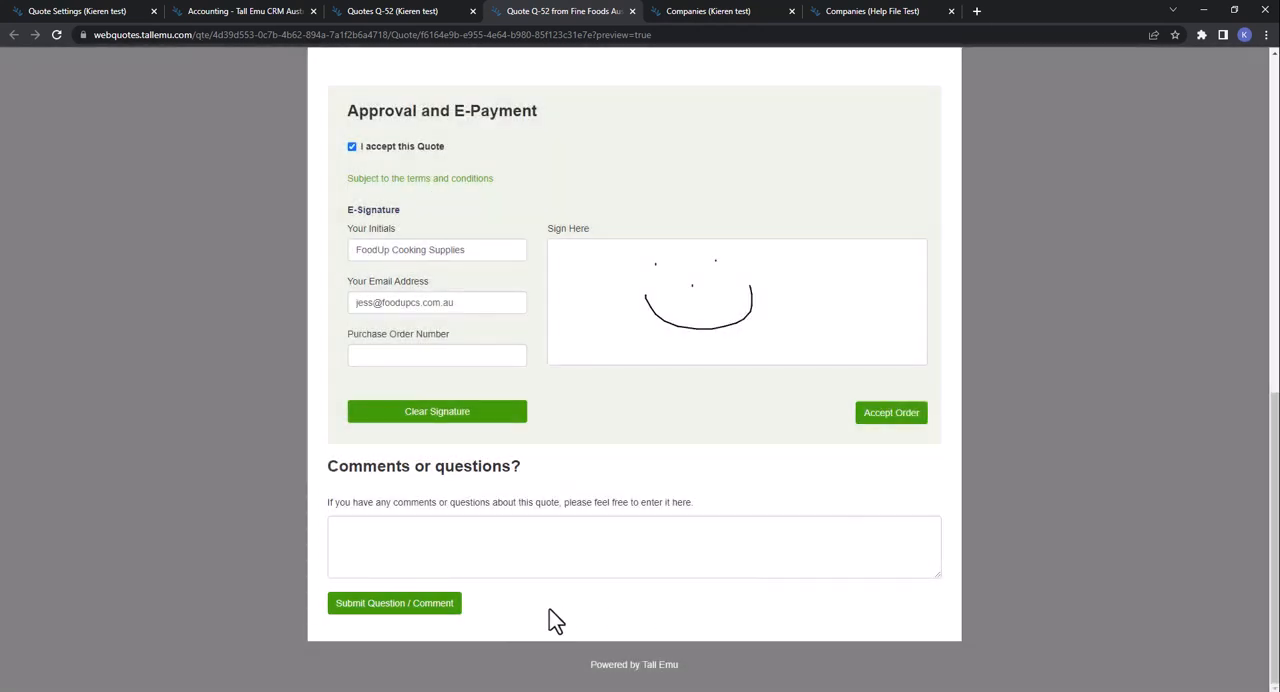
- Open the terms settings of the quote layout and view the Show Terms and Conditions choices, keeping As popup (Default)
click(40, 11)
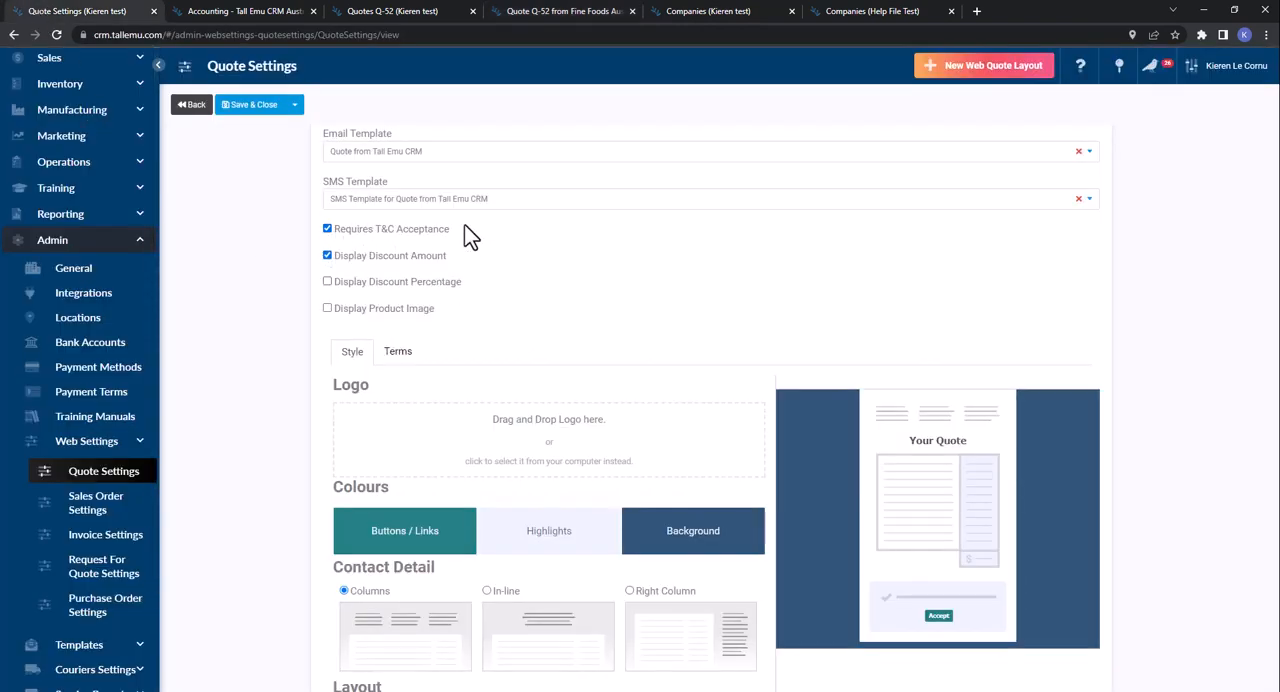
click(397, 353)
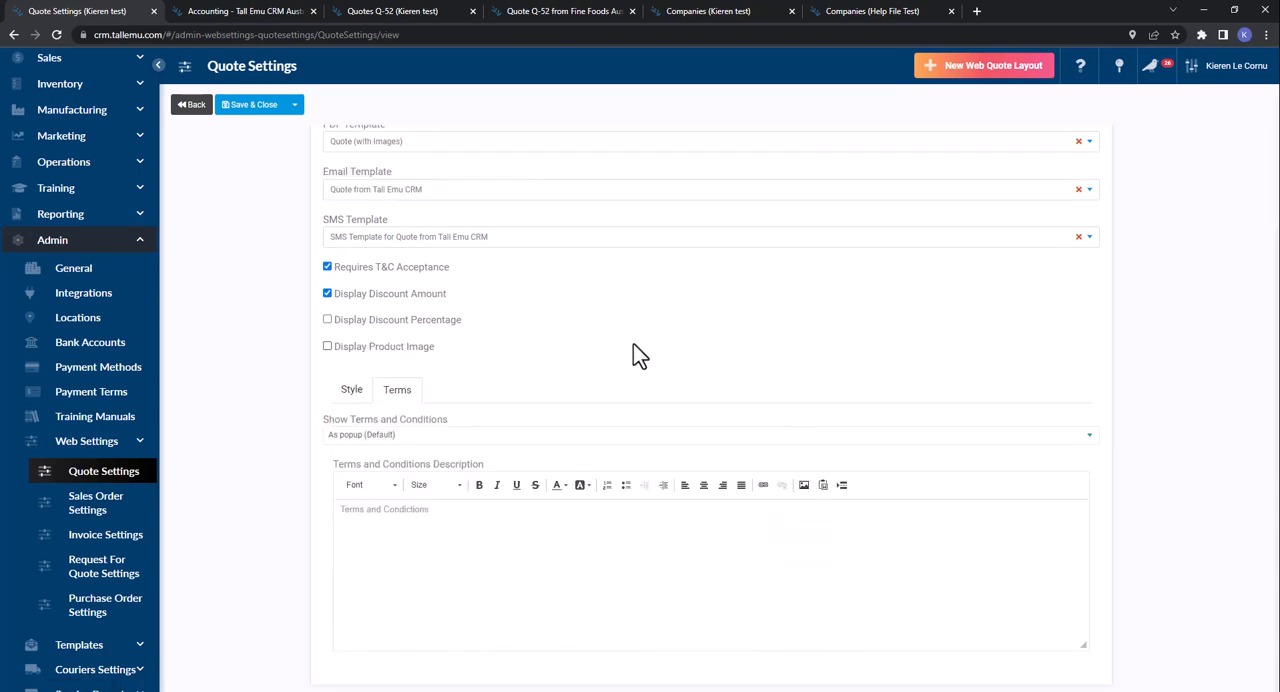
click(583, 438)
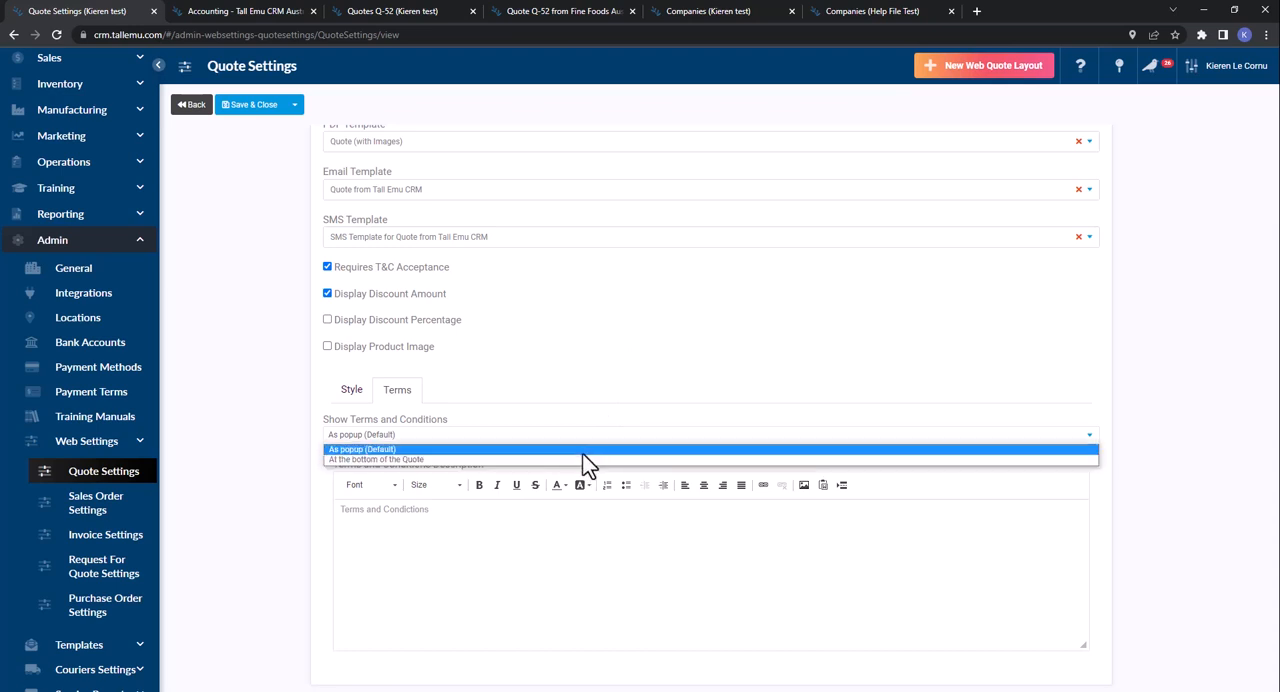
click(534, 544)
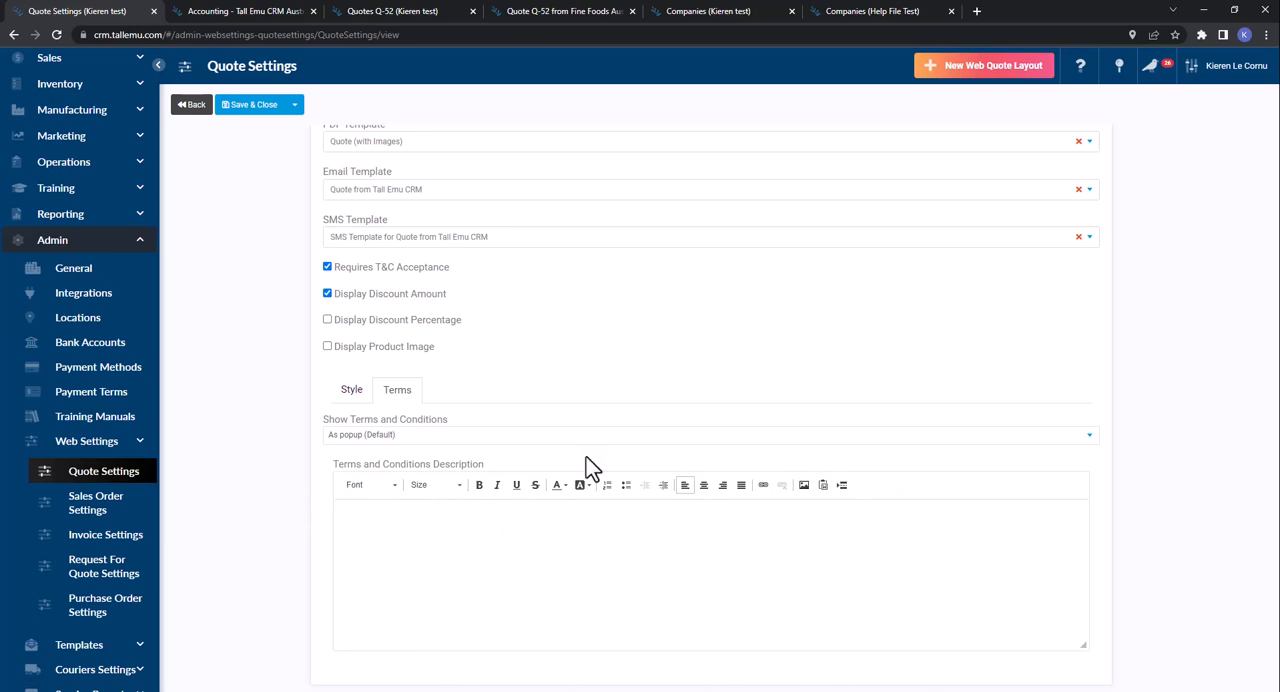
- Enable Display Discount Percentage and Display Product Image for the quote layout, and reload the customer preview of the quote
click(354, 391)
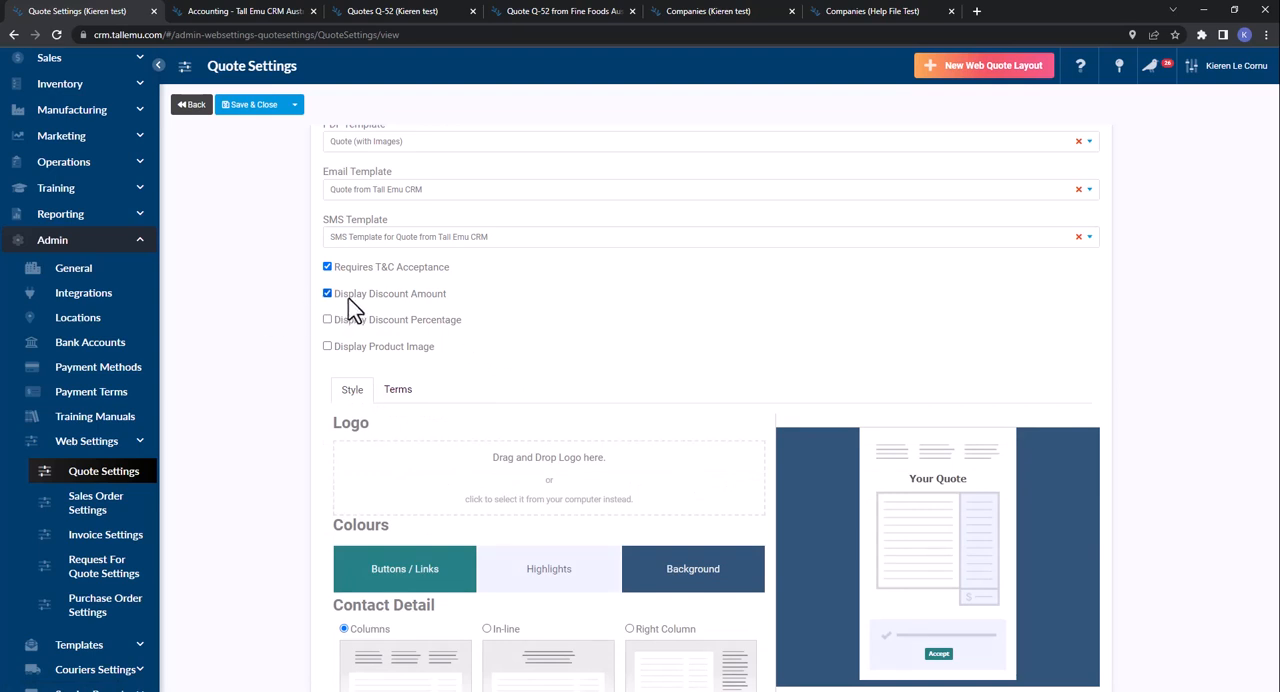
click(356, 321)
click(328, 346)
click(523, 9)
key(F5)
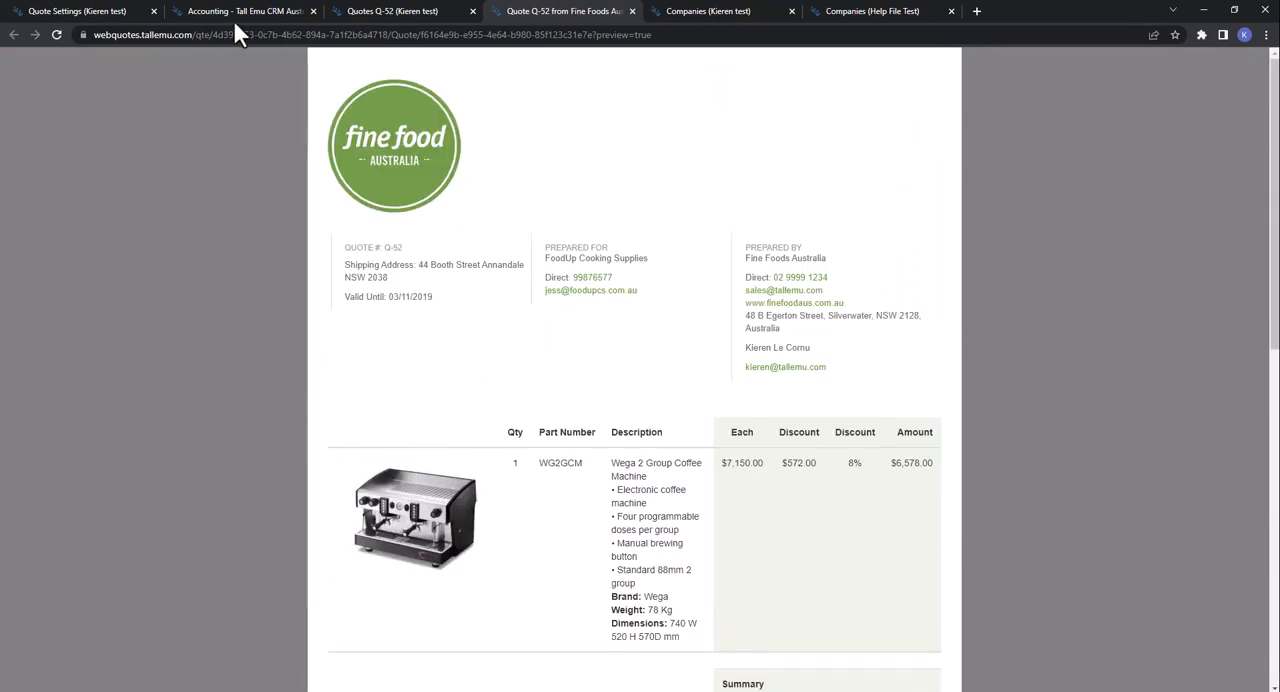
- Add the Tall Emu logo image to the quote layout's style settings
click(80, 11)
scroll(456, 403, down, 3)
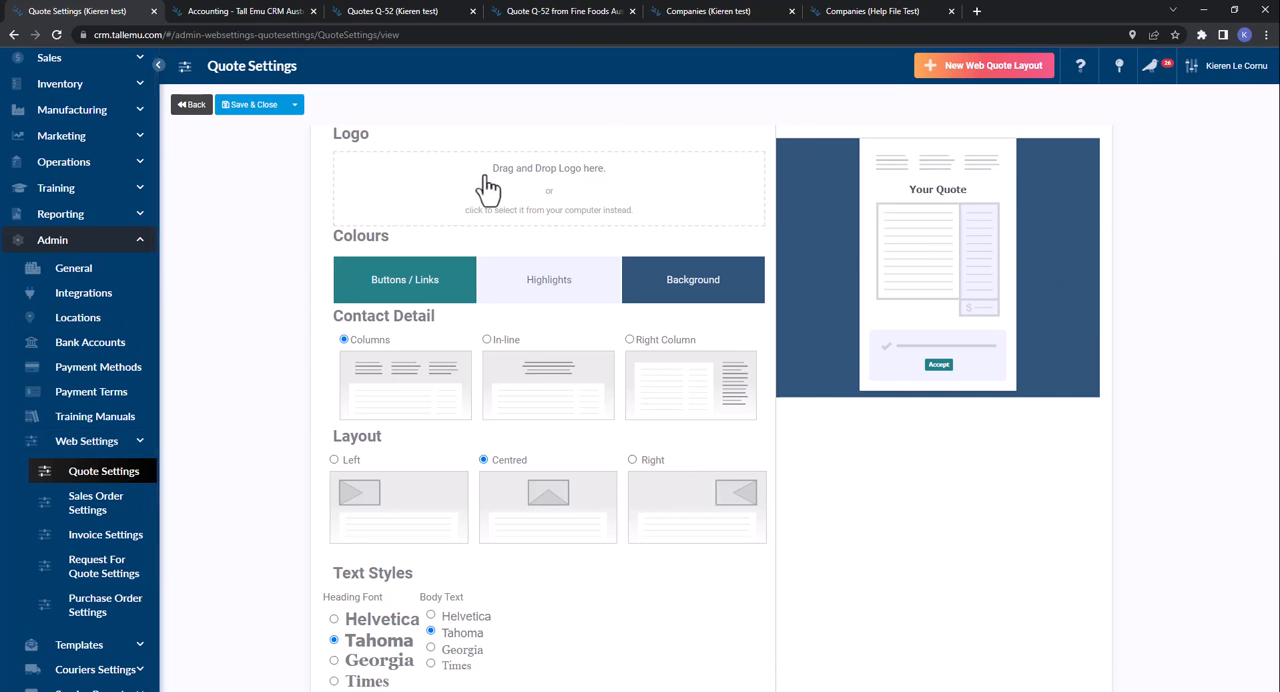
drag(1224, 150, 590, 206)
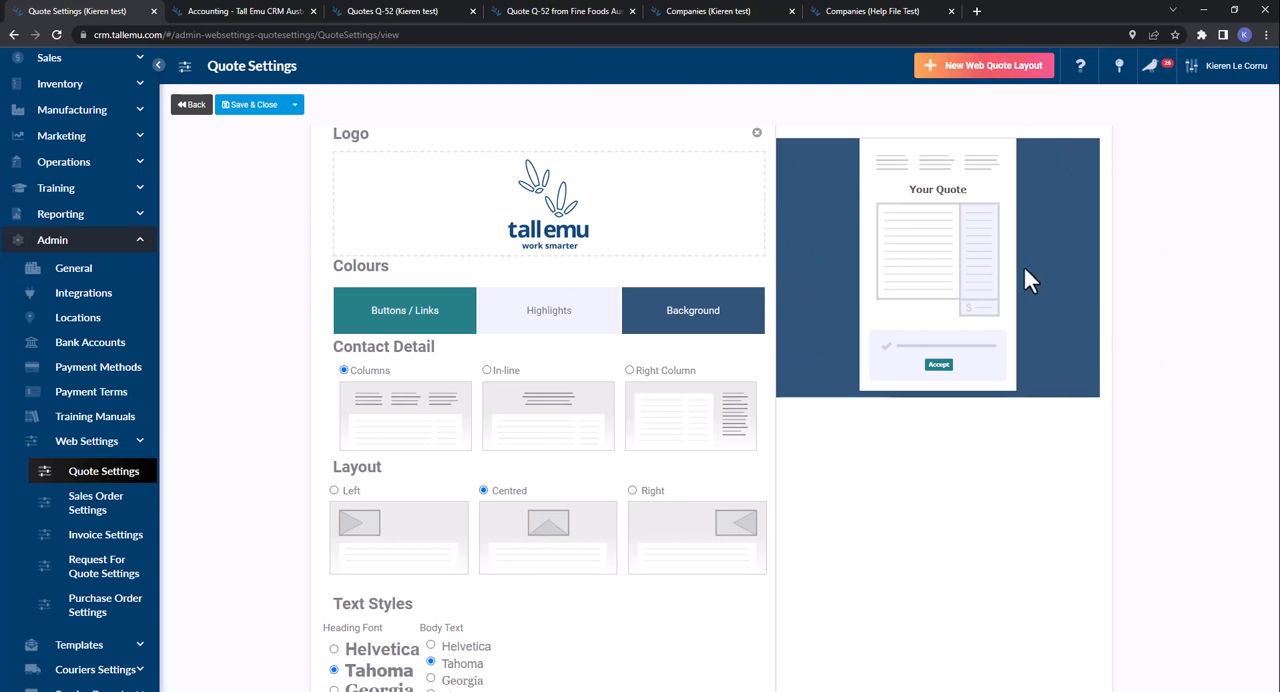
- Set the quote layout colours to bright blue for buttons and links, pink for highlights and red for the background
click(415, 332)
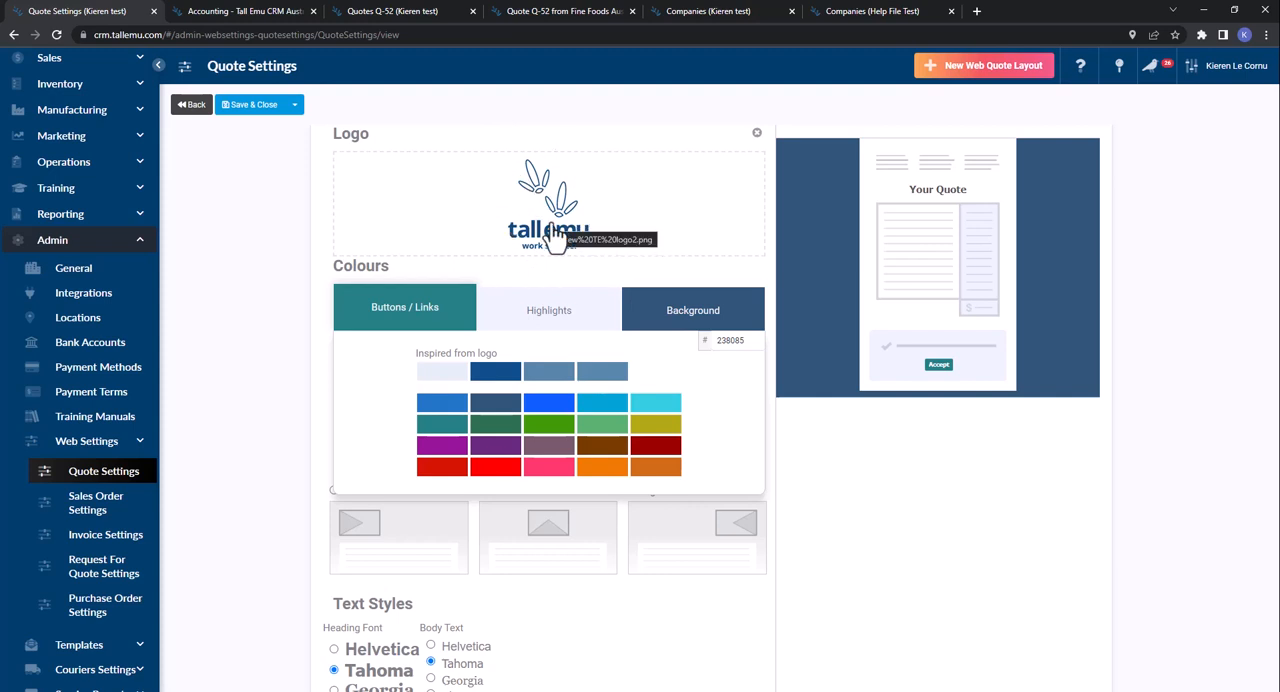
click(552, 404)
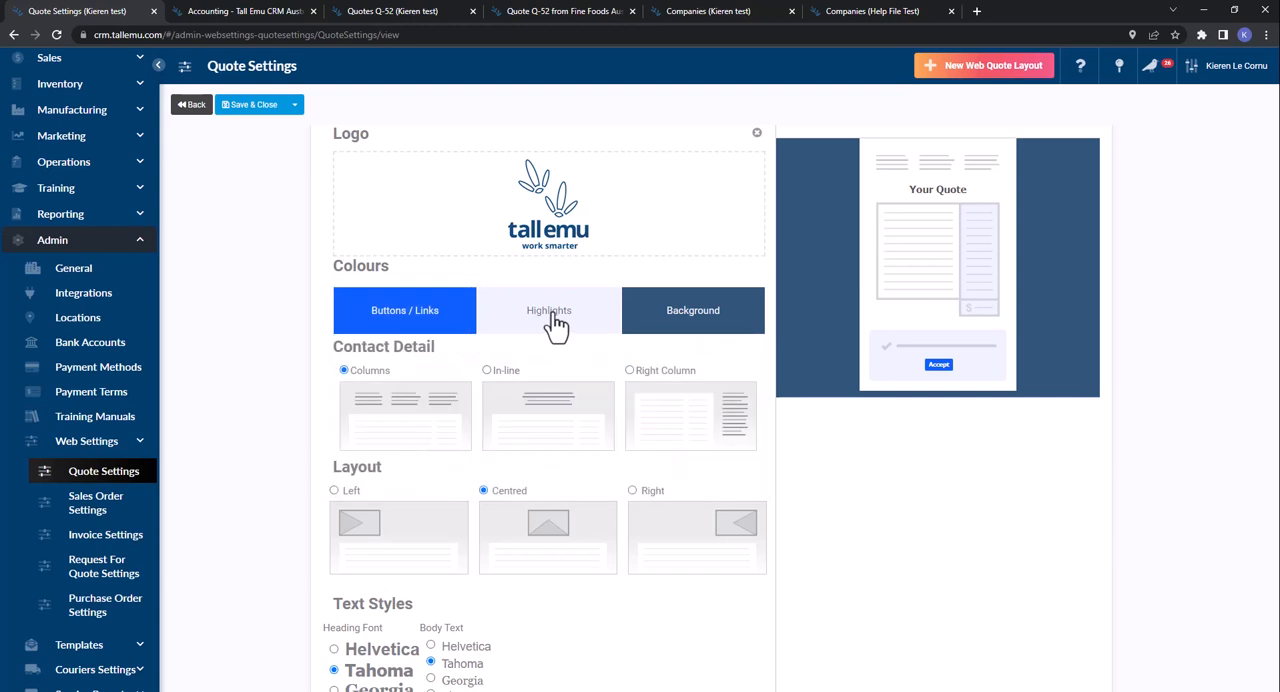
click(556, 325)
click(549, 466)
click(690, 320)
click(494, 466)
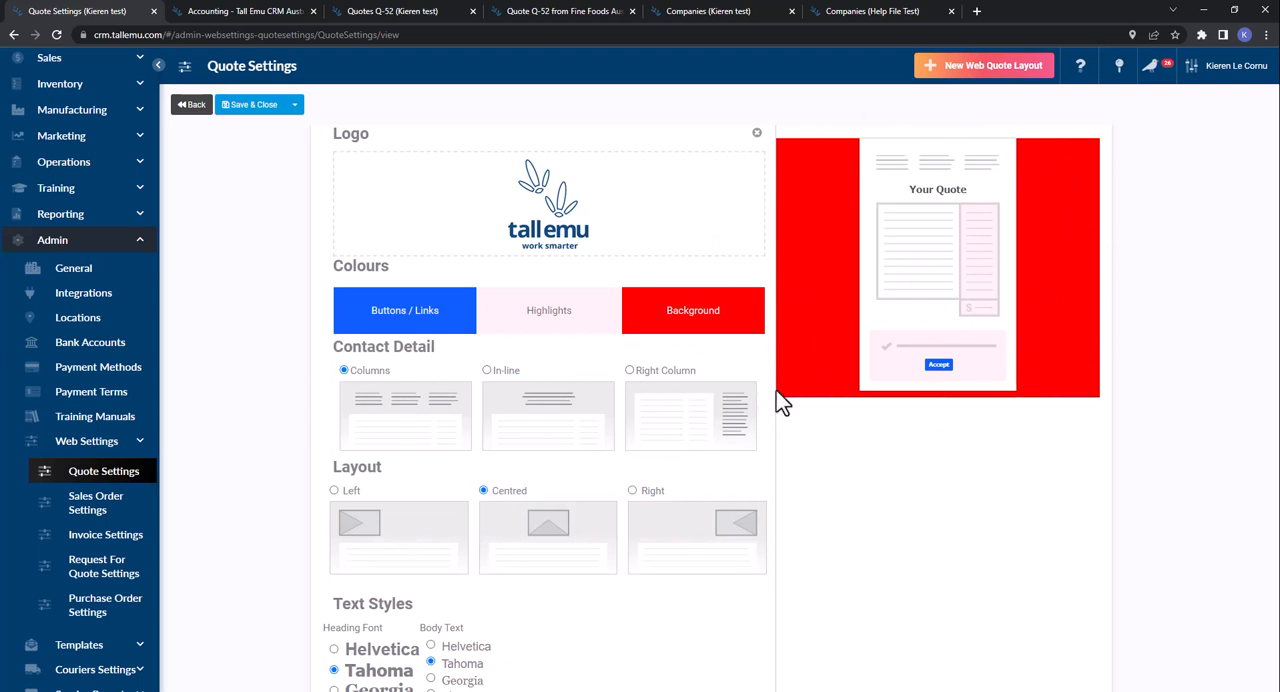
- Set the contact detail style to In-line and the layout to Right, and save the quote layout
click(505, 376)
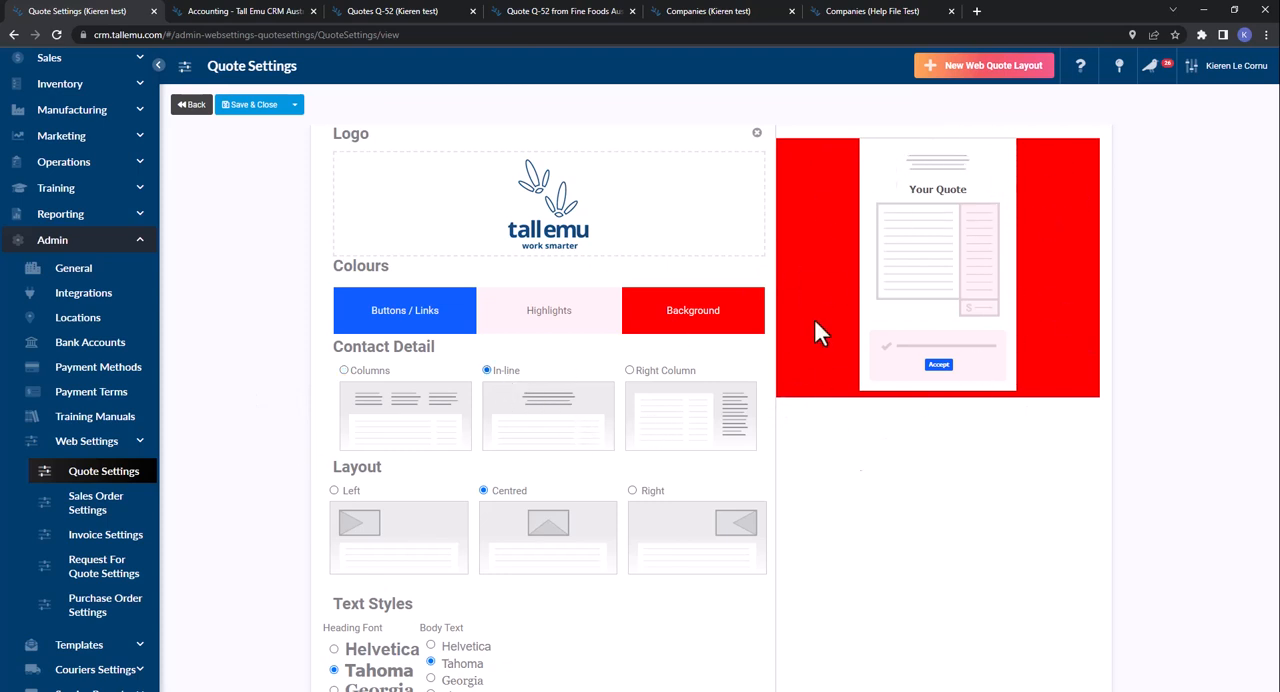
click(652, 494)
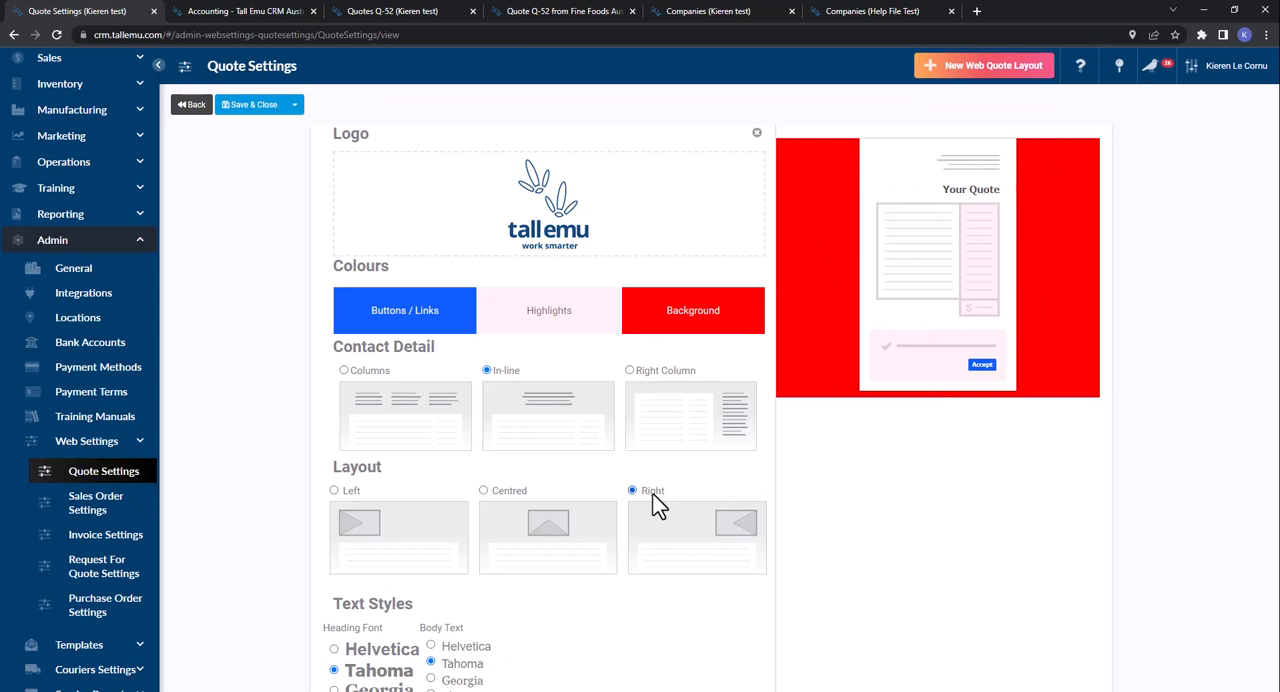
scroll(655, 505, down, 1)
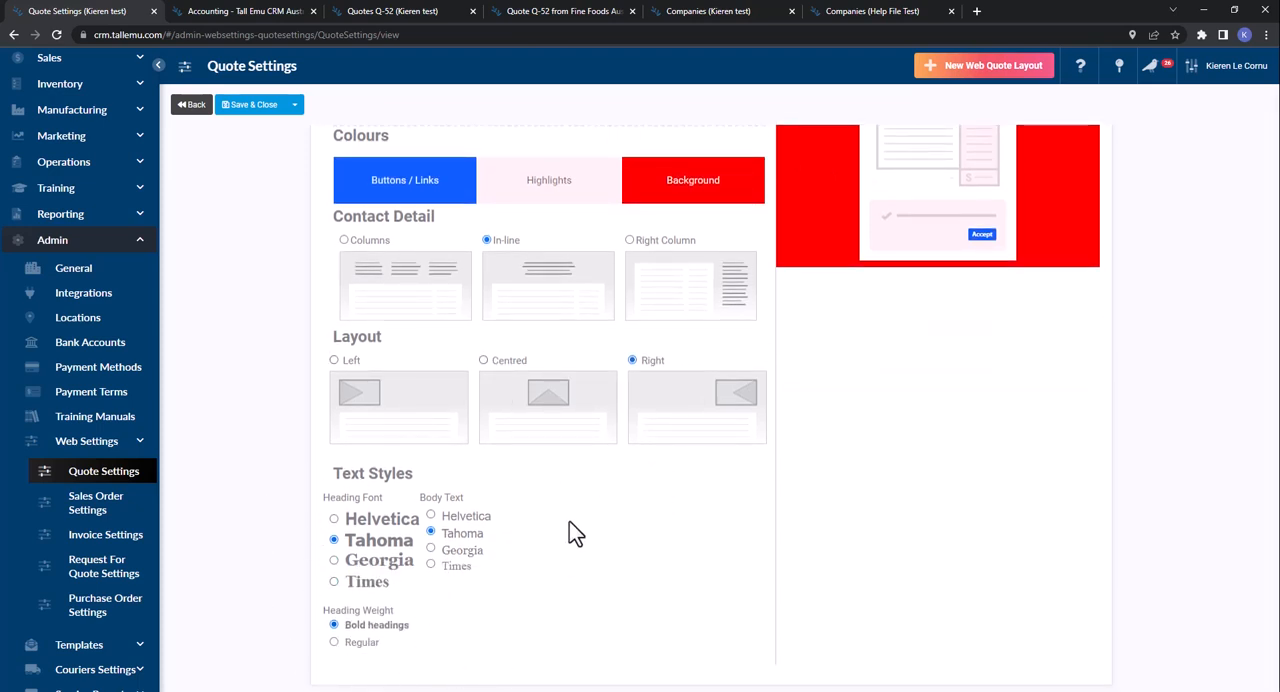
scroll(569, 521, up, 10)
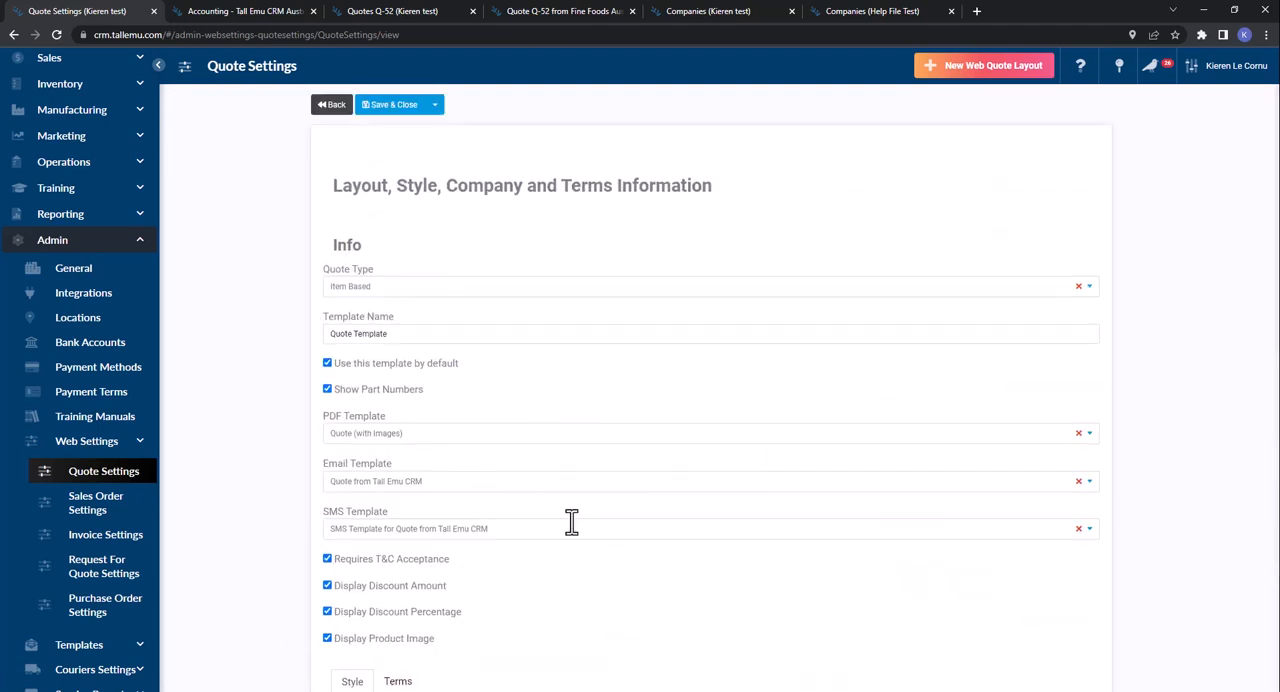
click(389, 106)
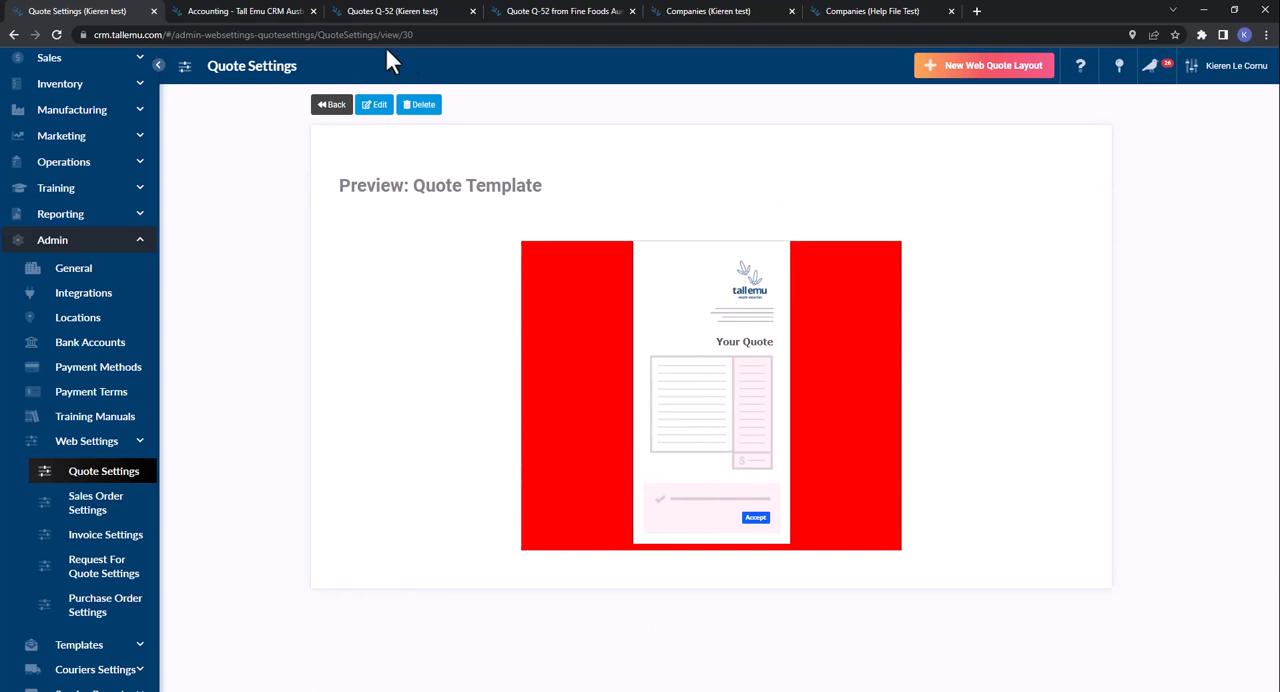
- Look for the new layout among the Web Template choices of quote Q-52, leaving the selection as it is
click(397, 12)
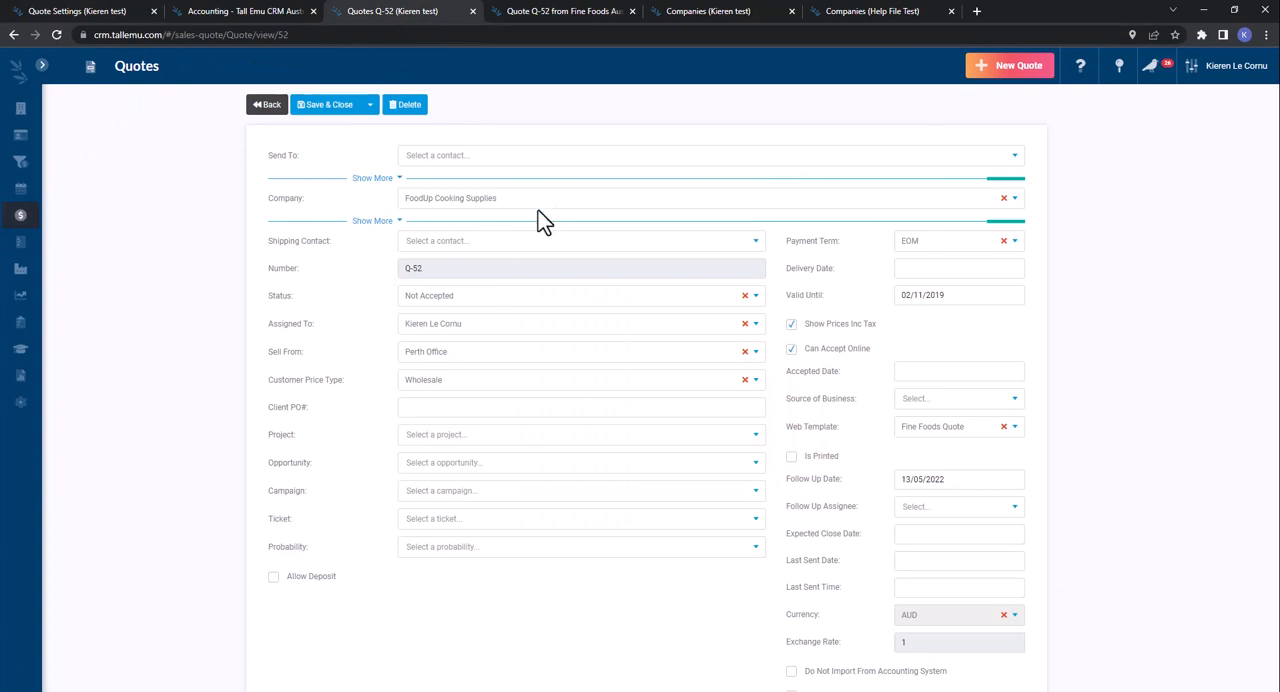
click(926, 430)
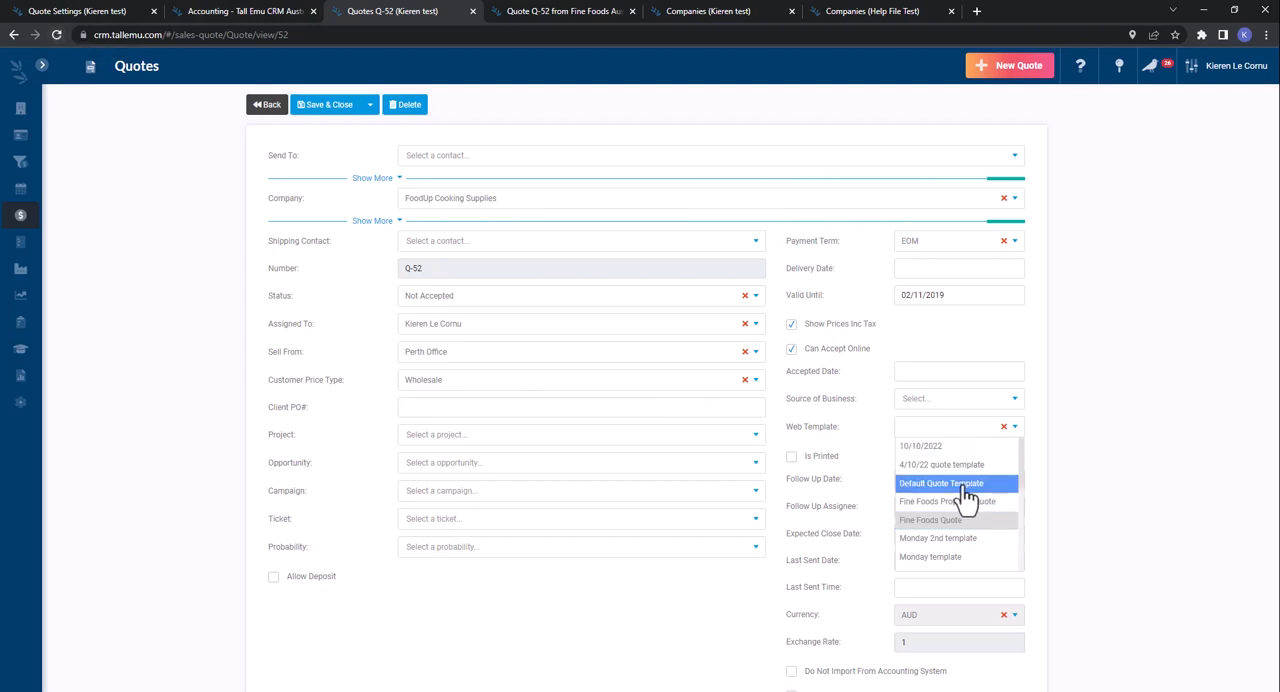
scroll(960, 500, down, 3)
scroll(960, 500, up, 3)
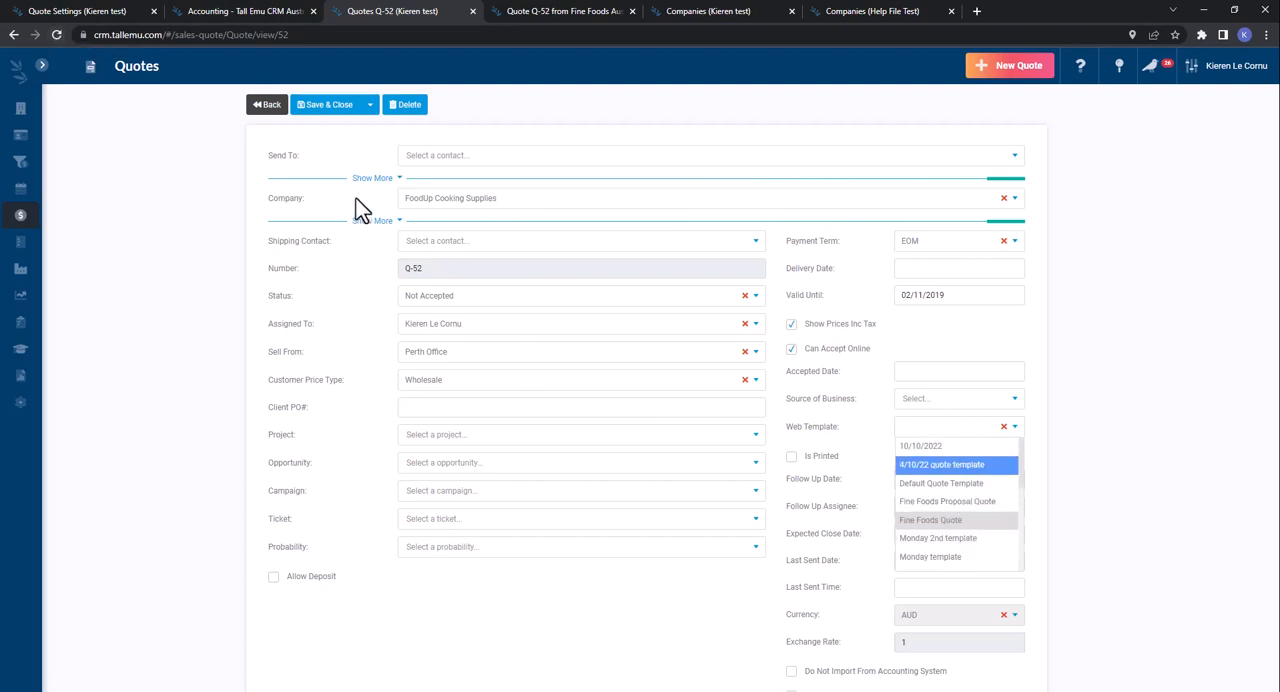
click(118, 80)
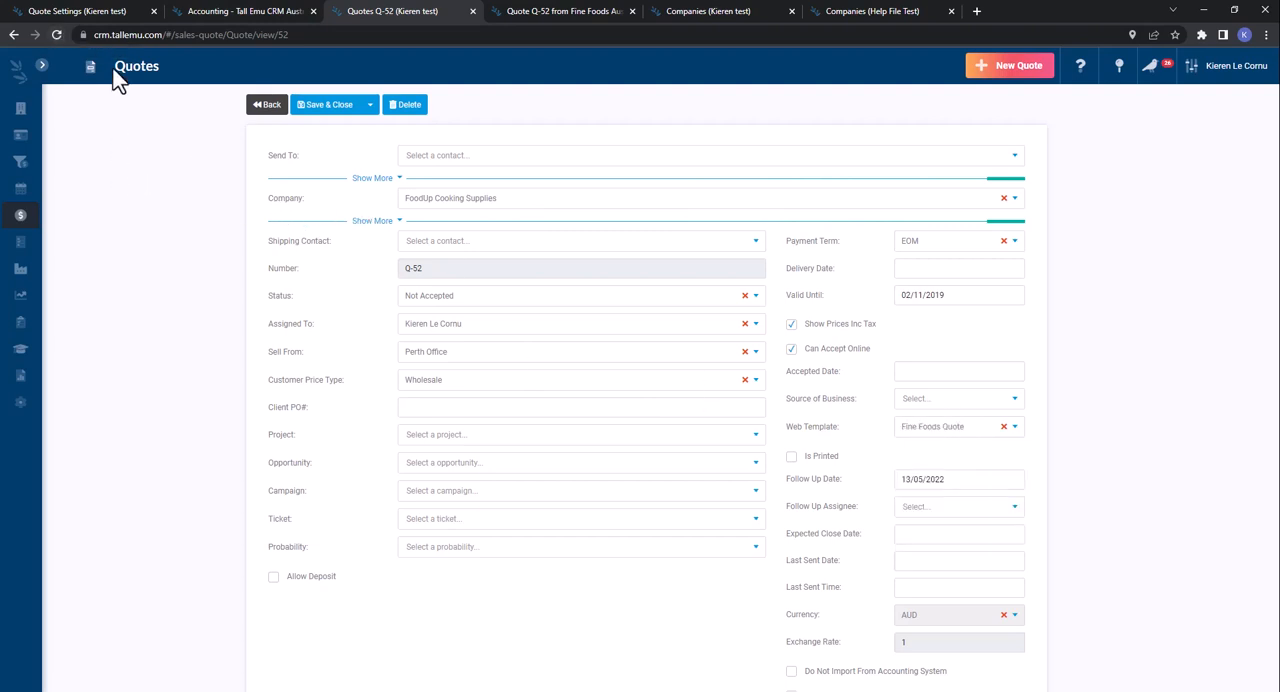
- Reload quote Q-52, set its web template to Quote Template, and save the quote
click(57, 34)
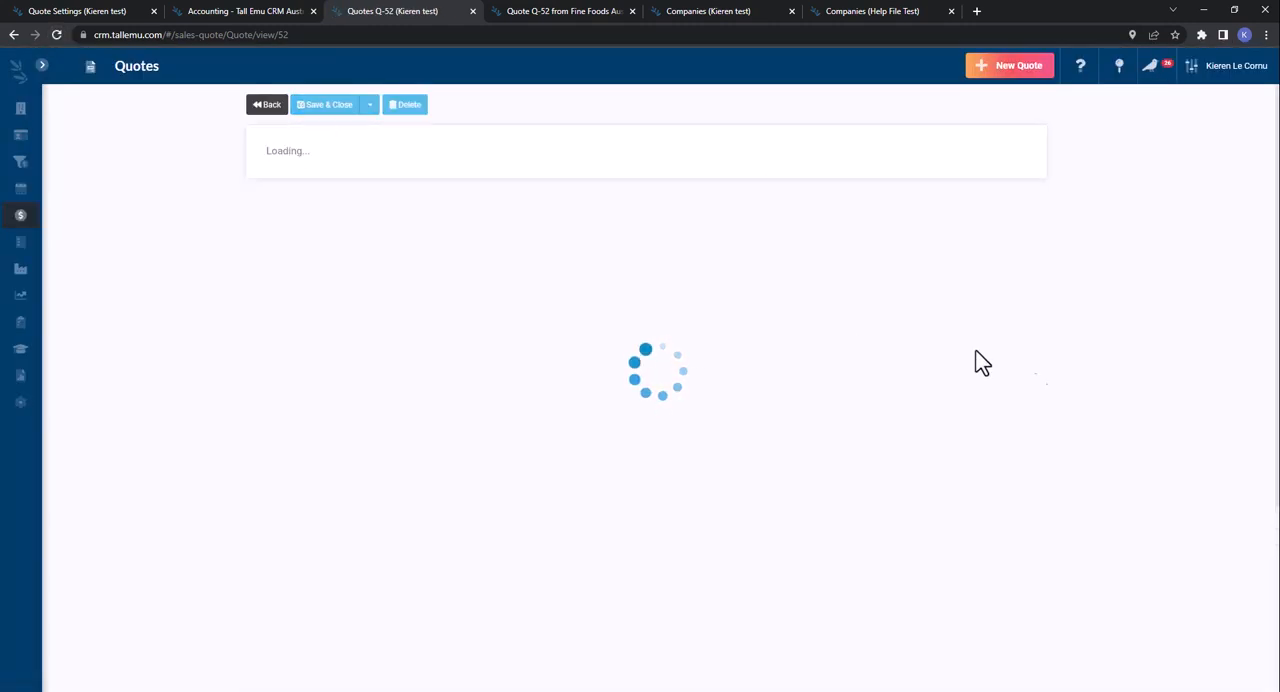
click(955, 430)
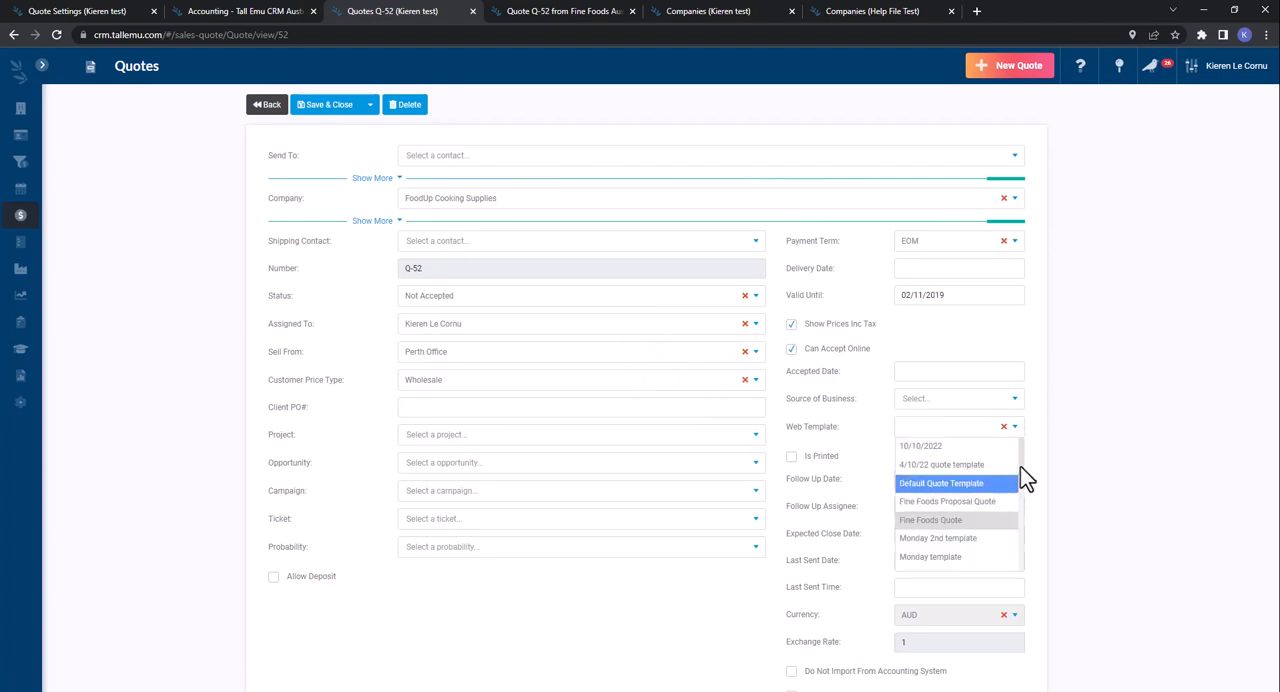
scroll(1020, 461, down, 2)
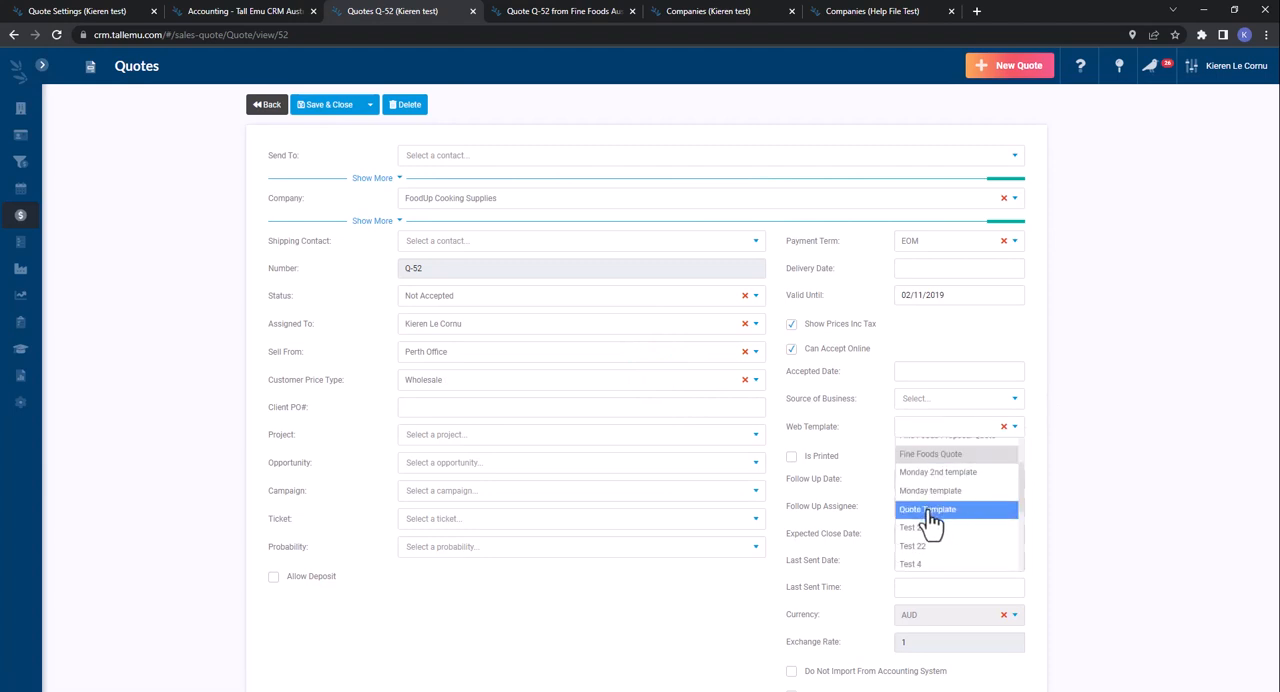
click(928, 510)
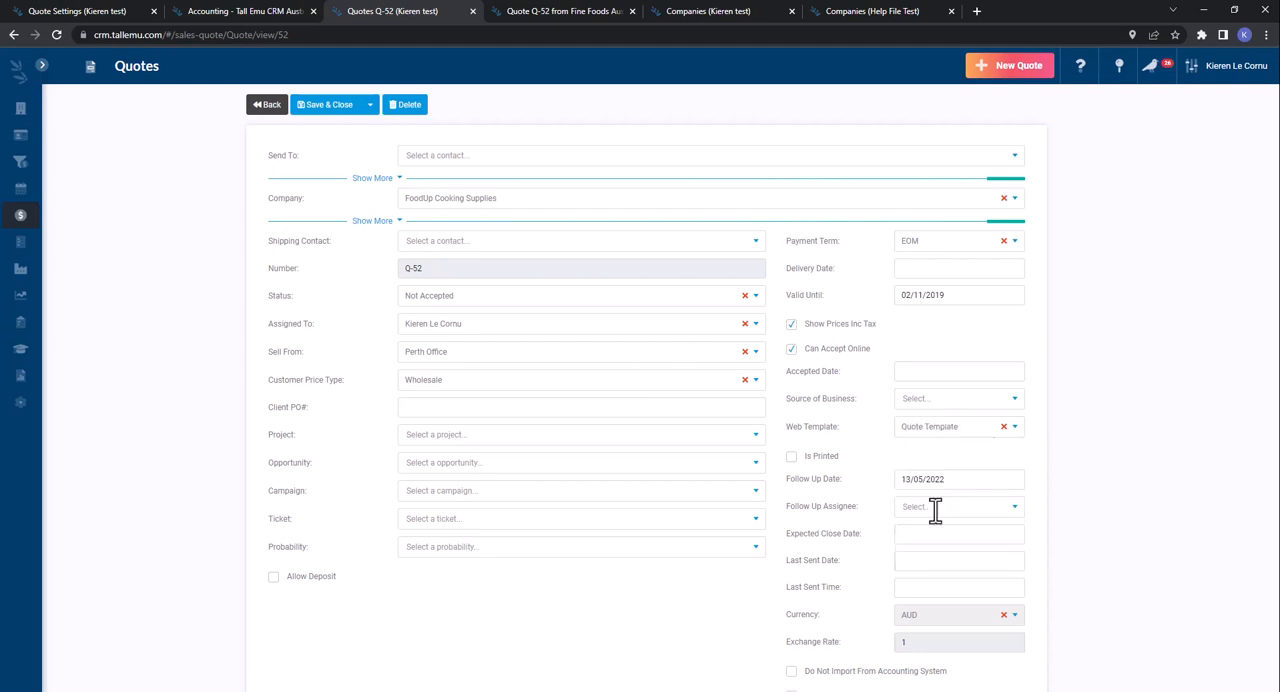
click(329, 104)
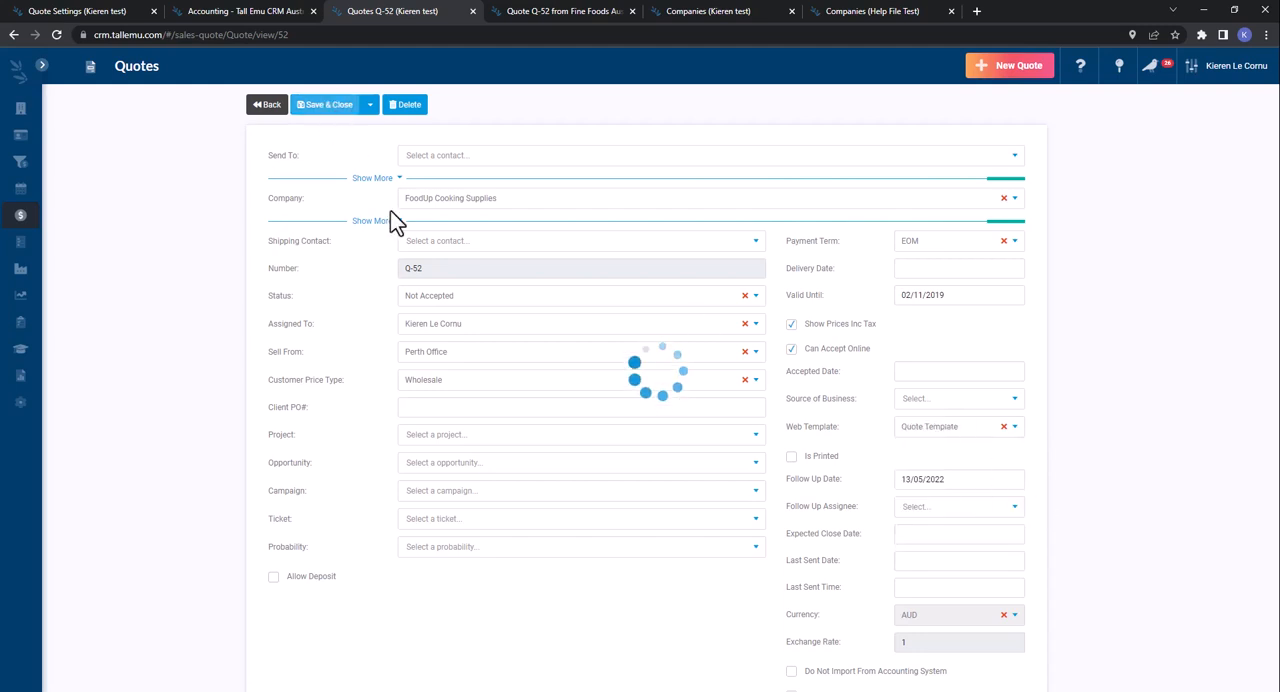
- Open the web-based preview of quote Q-52 and examine the new layout from header to approval section
click(455, 188)
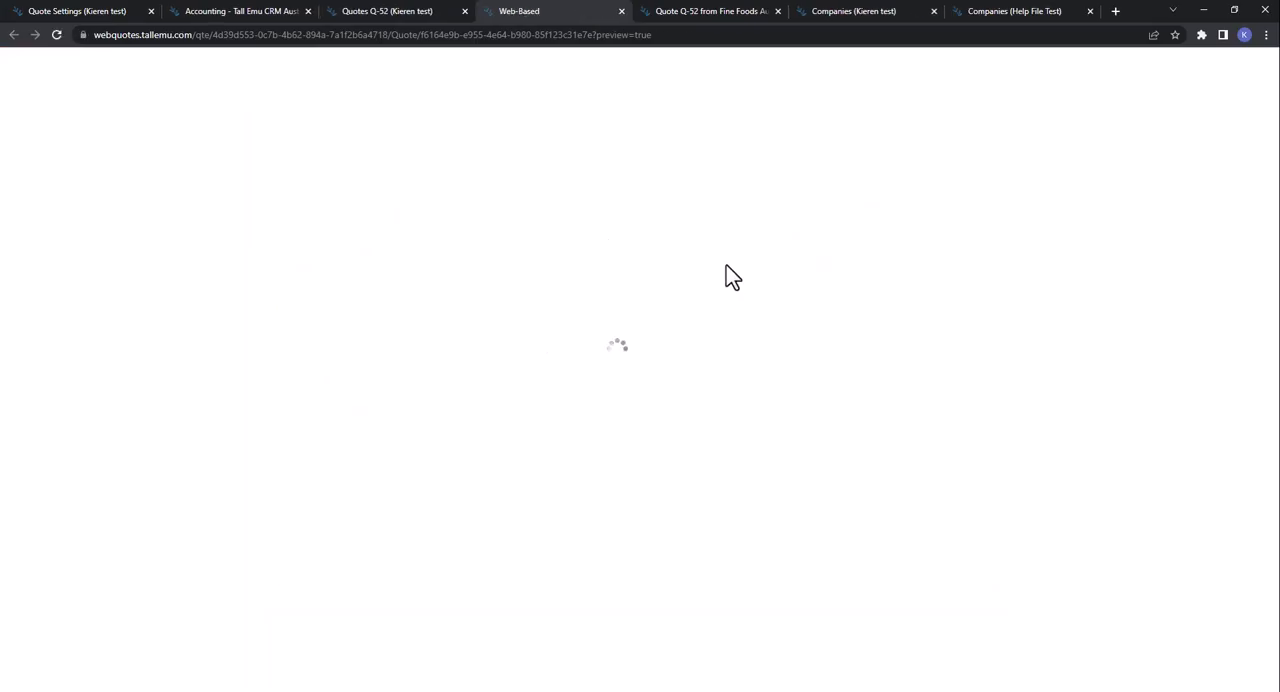
scroll(967, 578, down, 6)
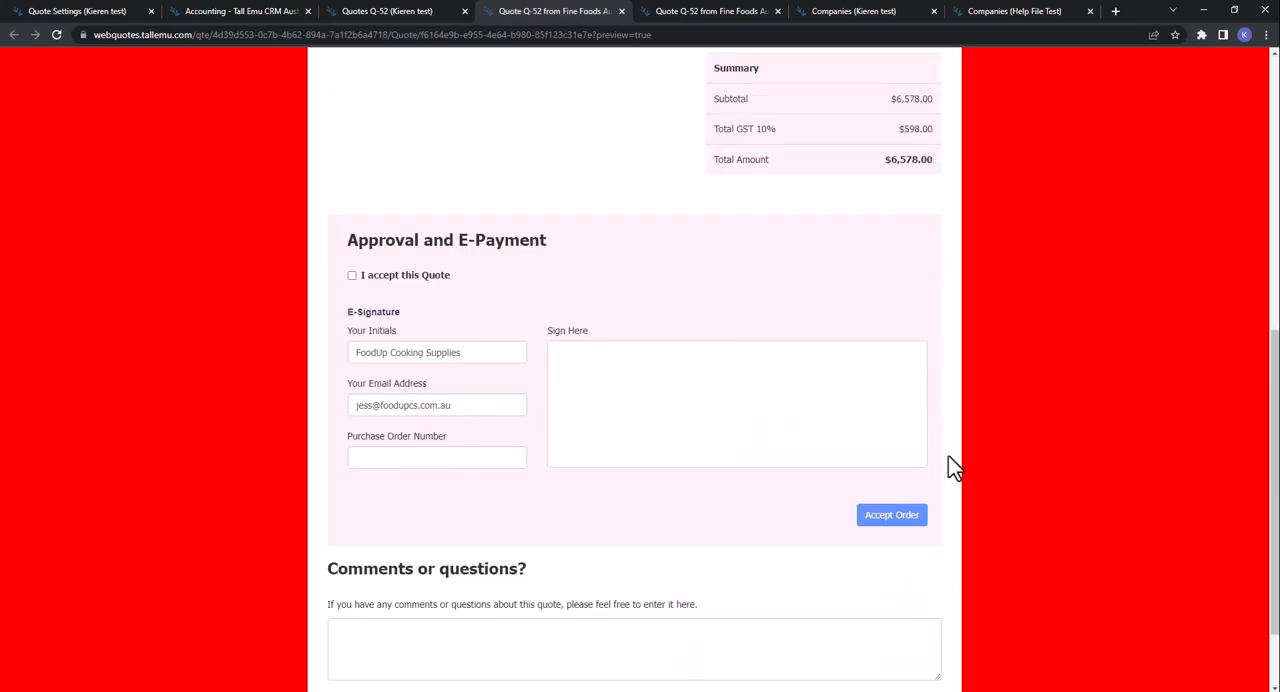
scroll(955, 467, up, 6)
- Return to the quote settings, collapse Web Settings, and expand the admin Settings section to view its record-type options
click(85, 12)
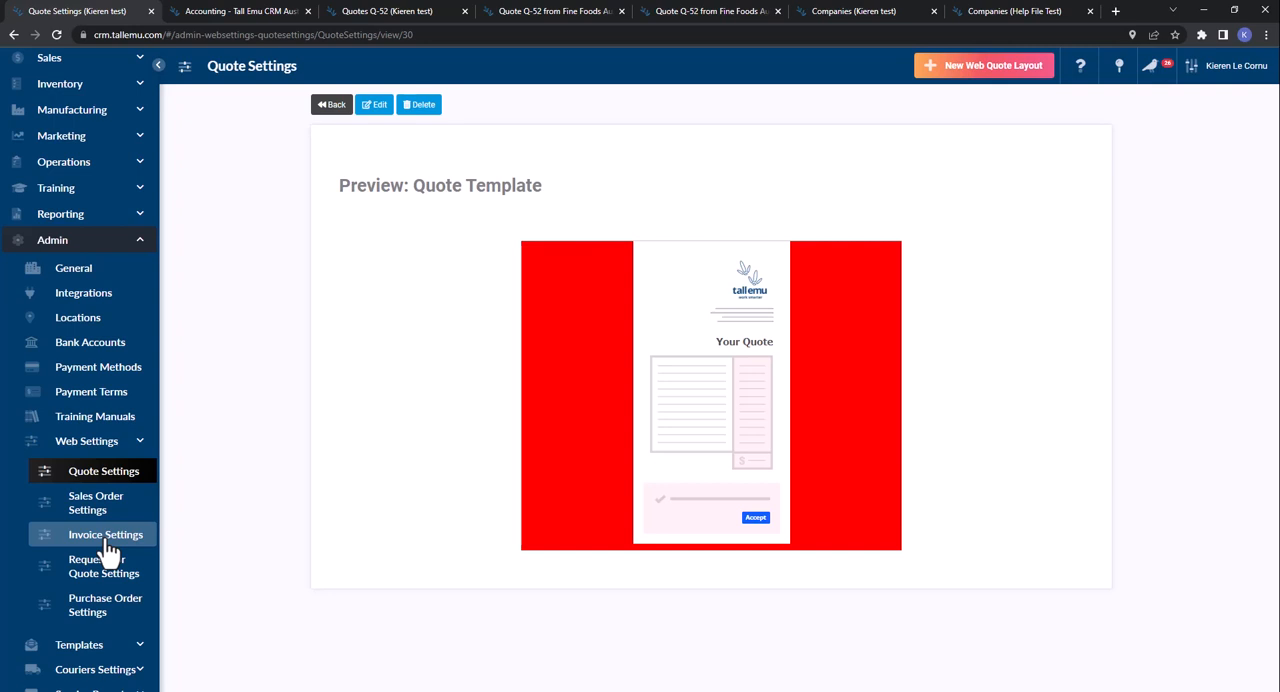
click(129, 447)
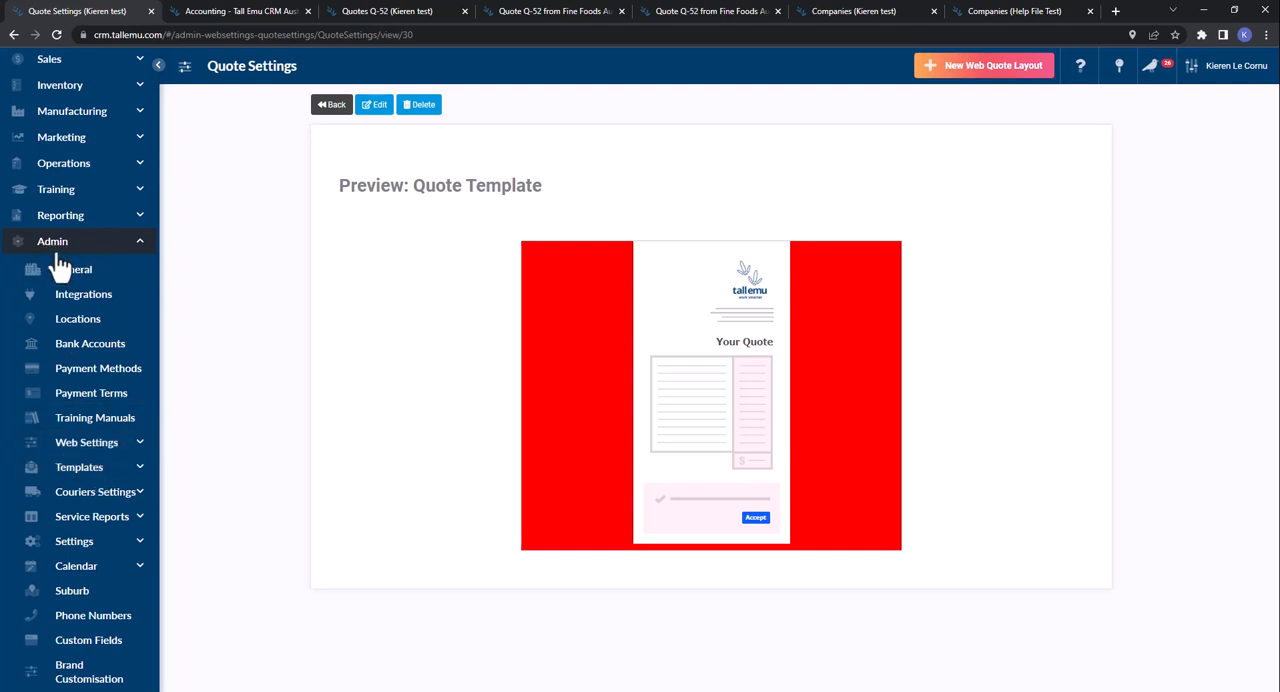
click(95, 545)
scroll(100, 535, down, 4)
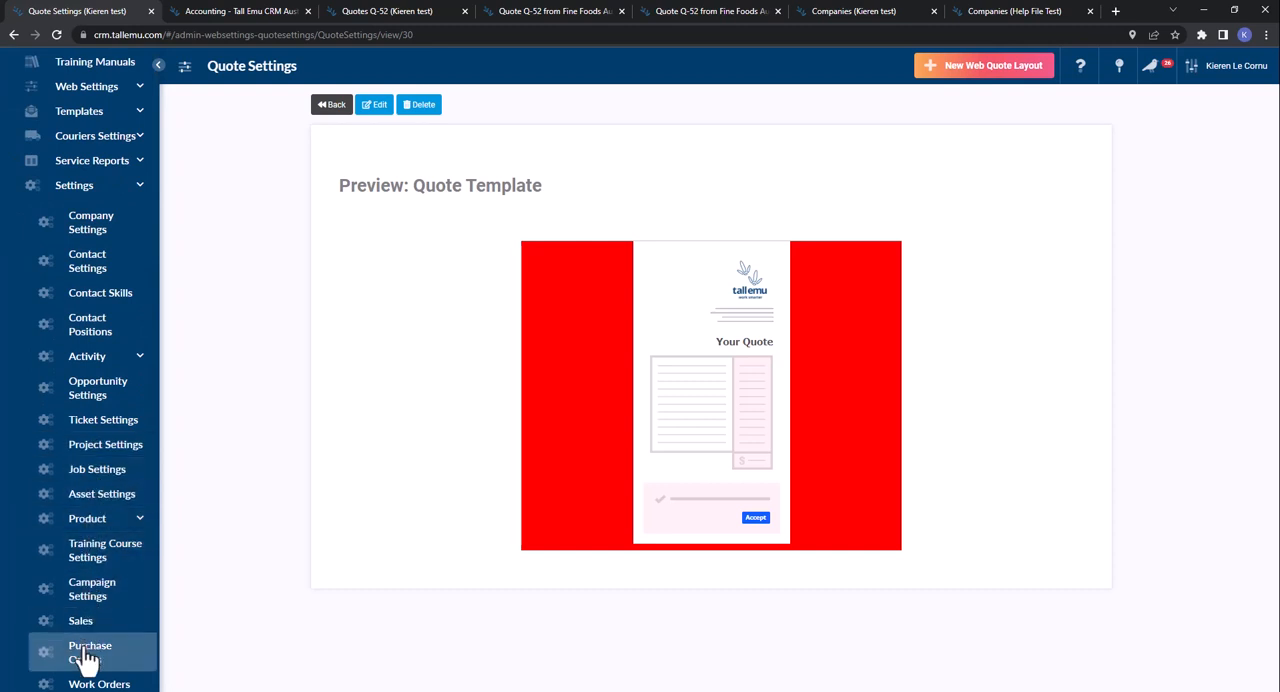
- Start a new company record and view the Life Cycle Stage choices
click(398, 12)
click(28, 120)
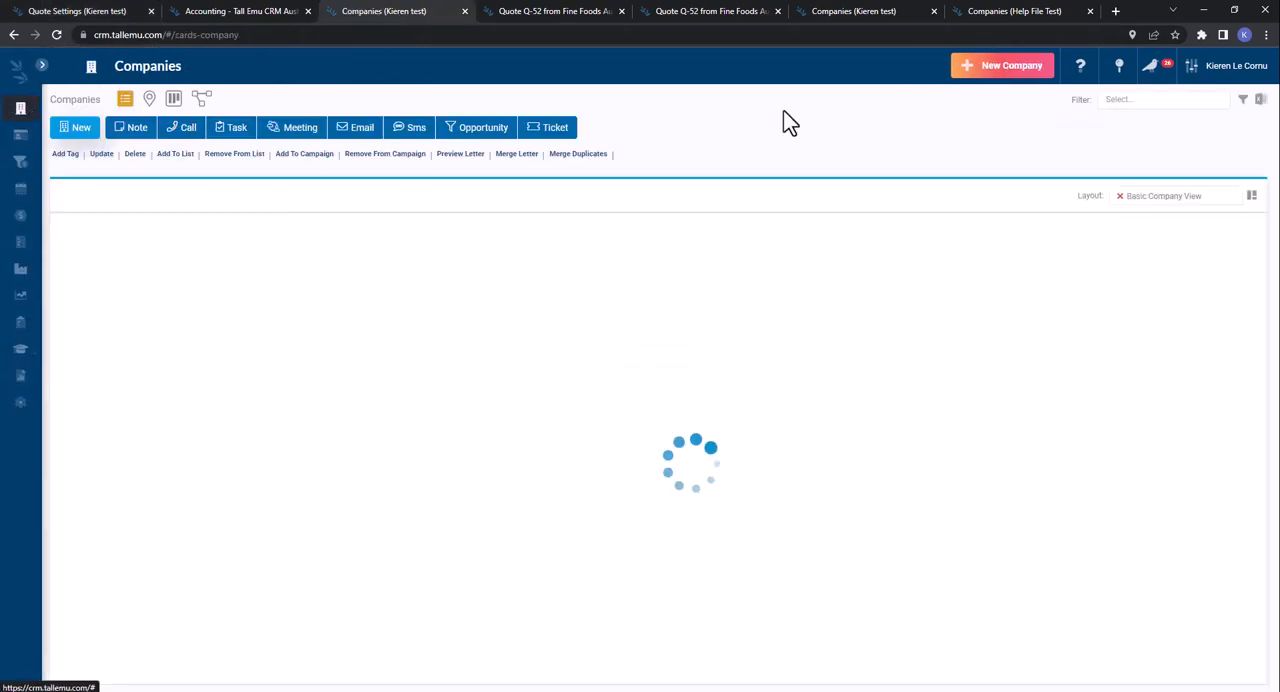
click(1008, 72)
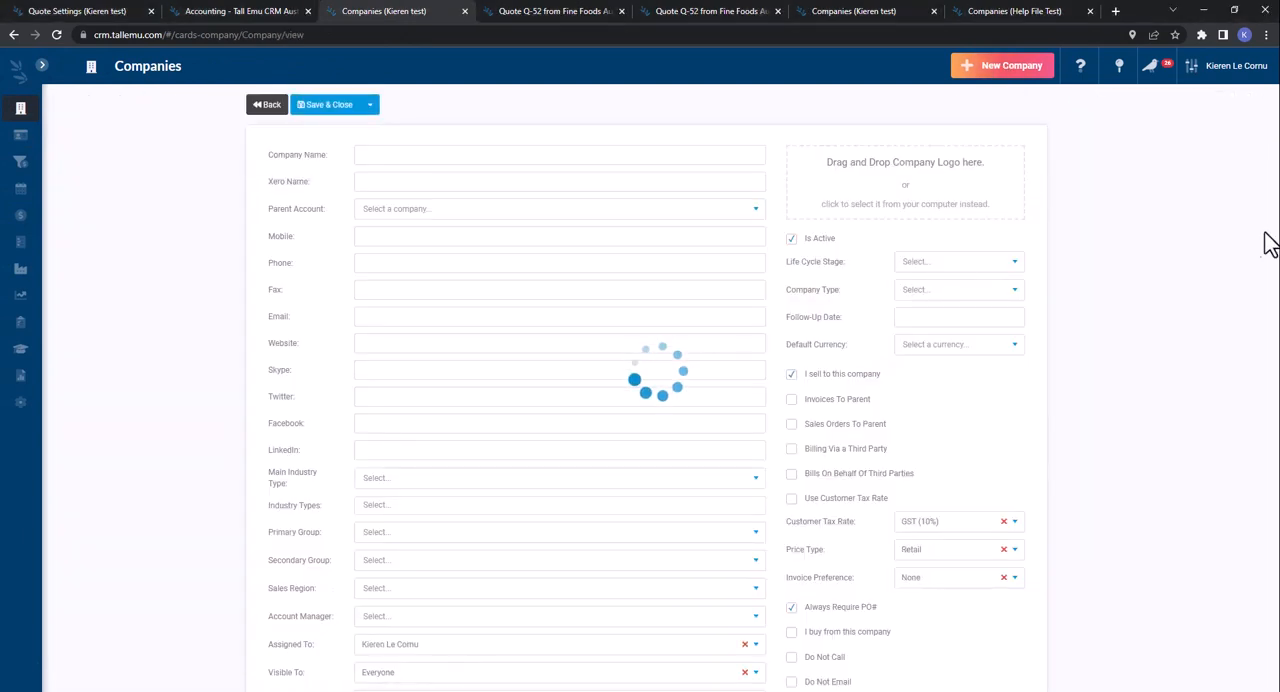
click(982, 266)
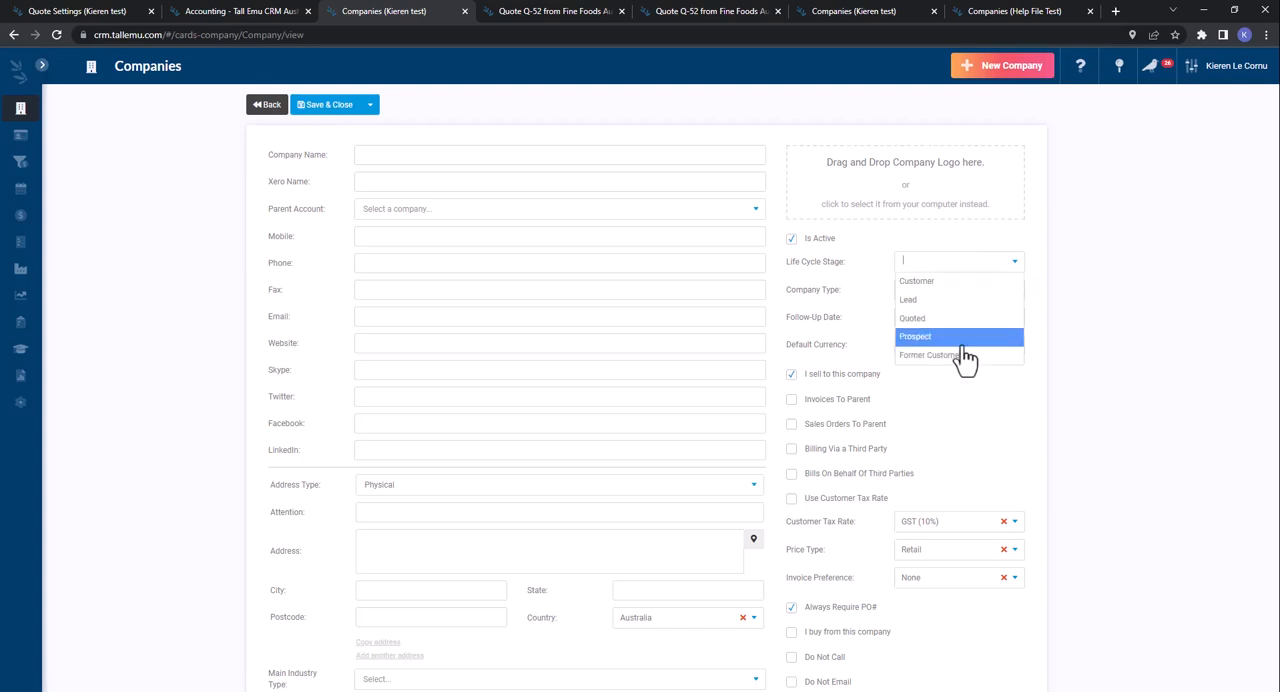
- View the choices for Company Type, Main Industry Type, Primary Group, Sales Region and Customer Grade on the new company form
click(1067, 268)
click(941, 292)
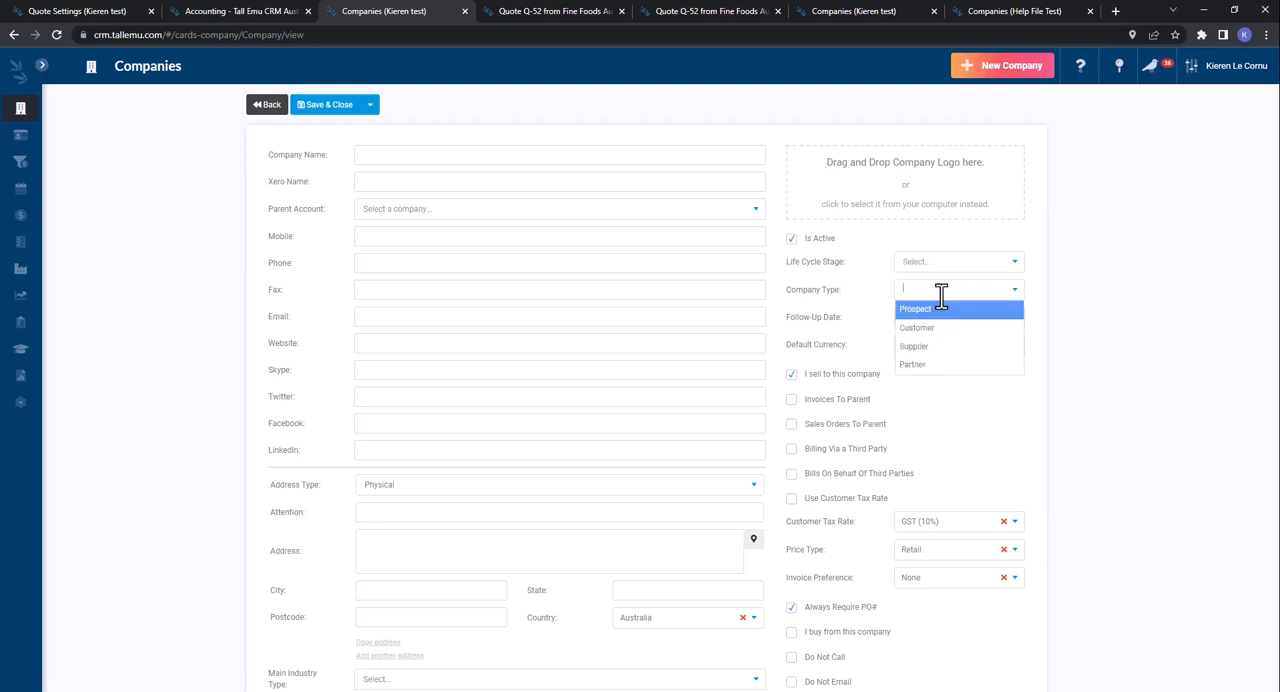
click(1077, 289)
scroll(456, 351, down, 3)
click(411, 348)
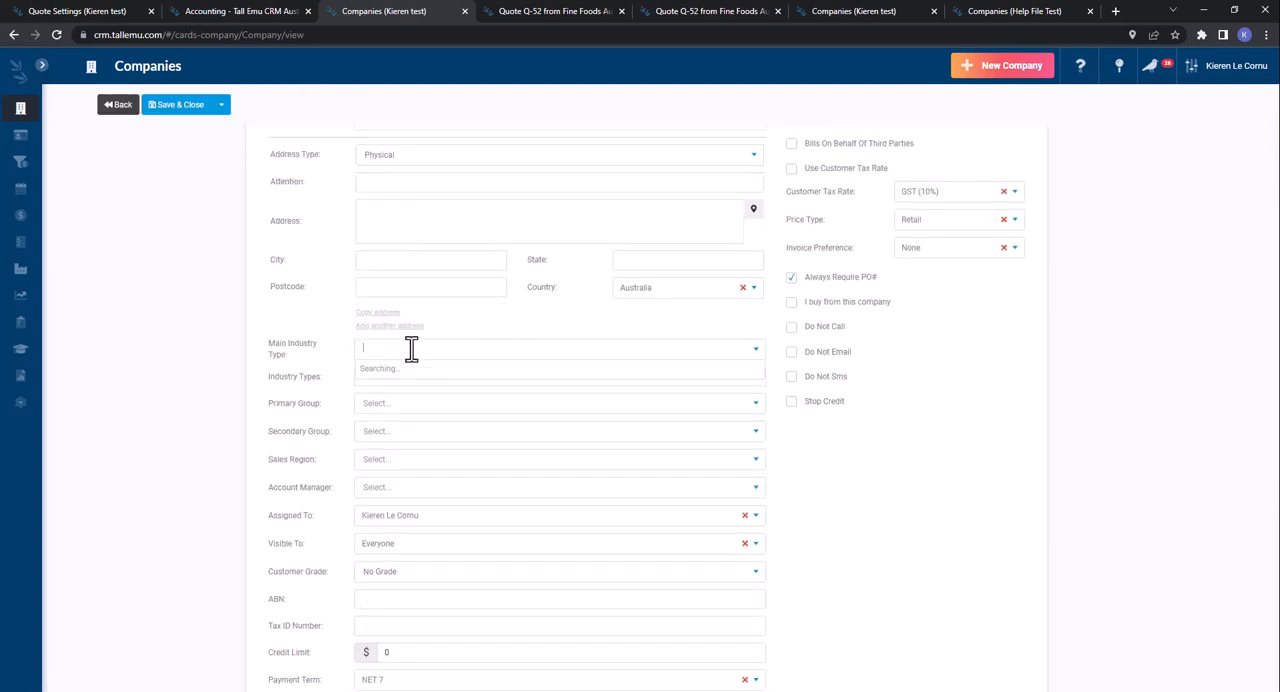
click(217, 371)
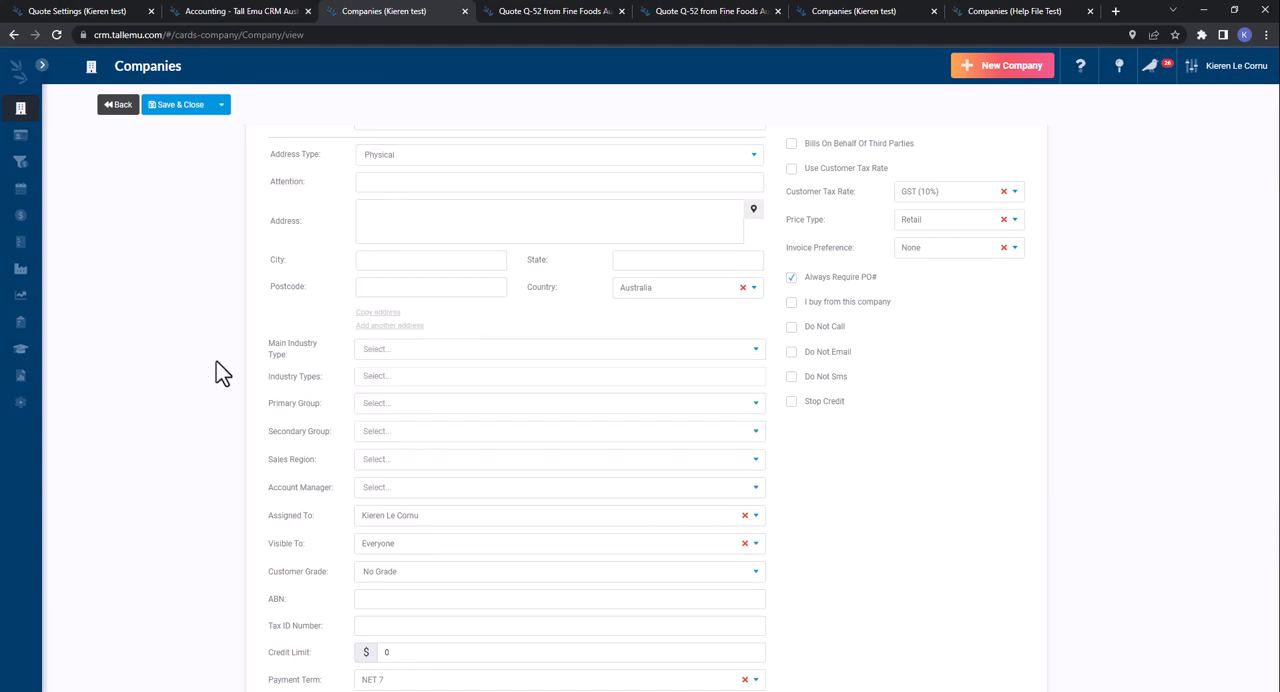
click(408, 402)
click(277, 402)
click(408, 459)
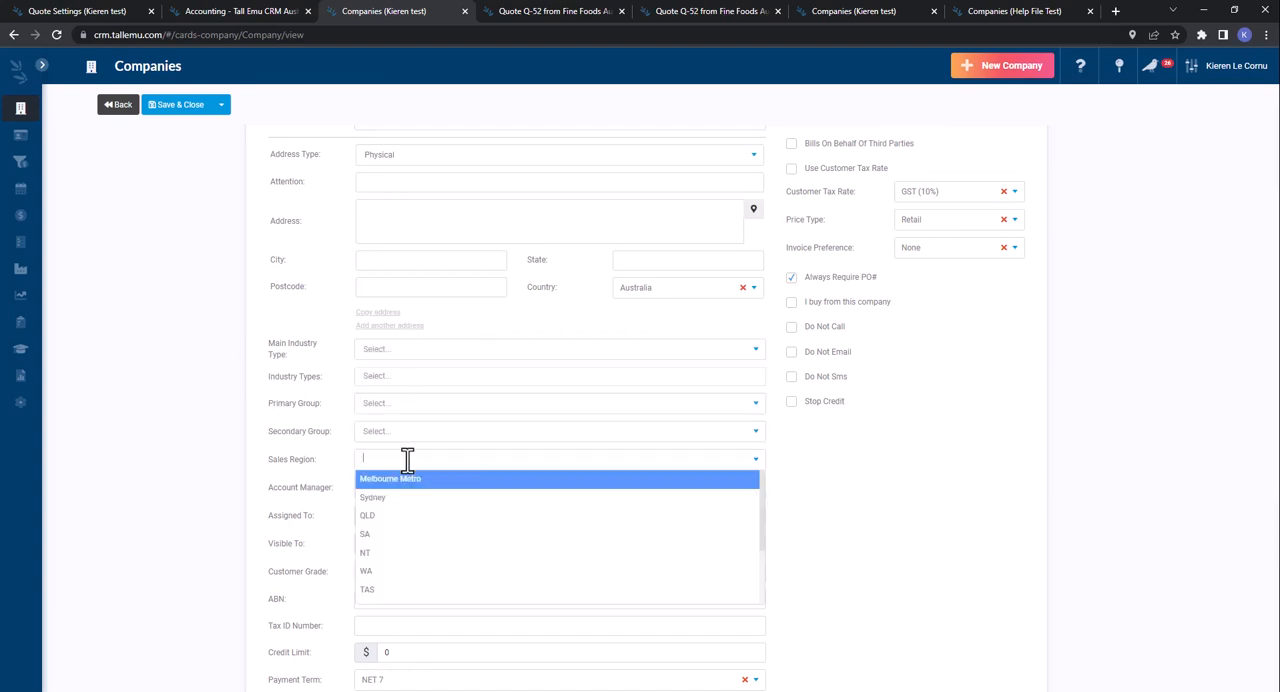
click(275, 447)
click(400, 578)
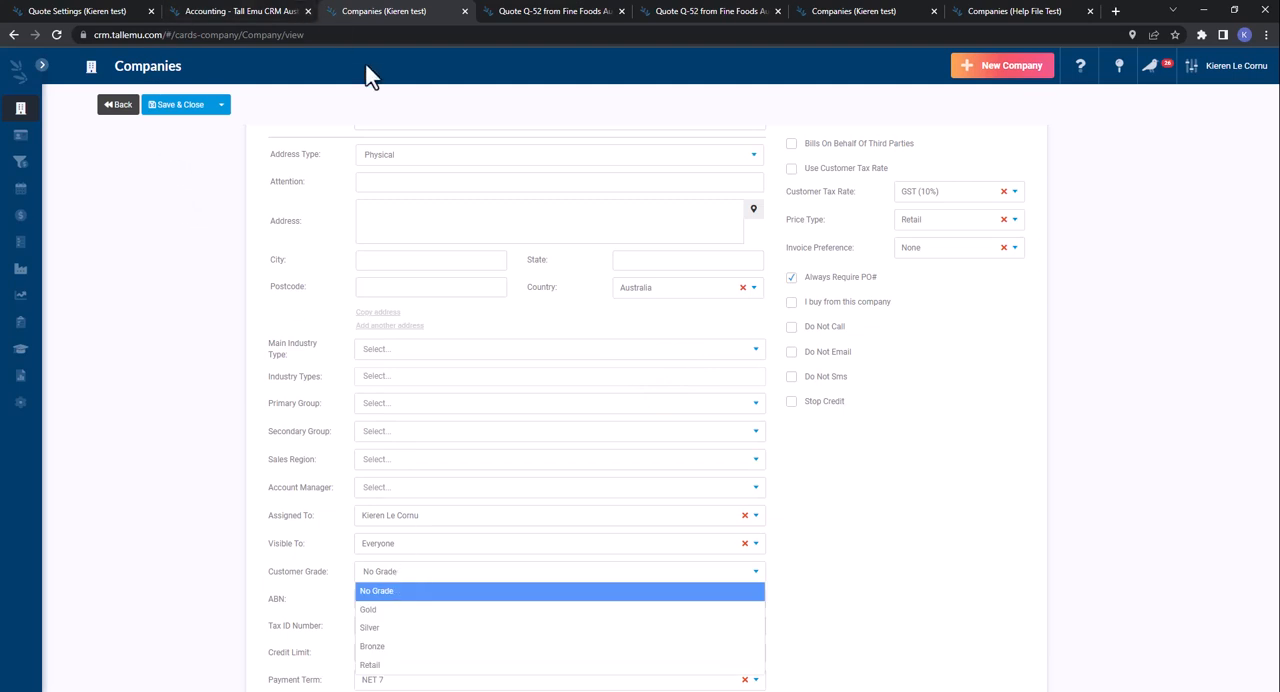
- Return to the admin area, open Company Settings, and display the values of the Life Cycle Stage lookup list
click(100, 12)
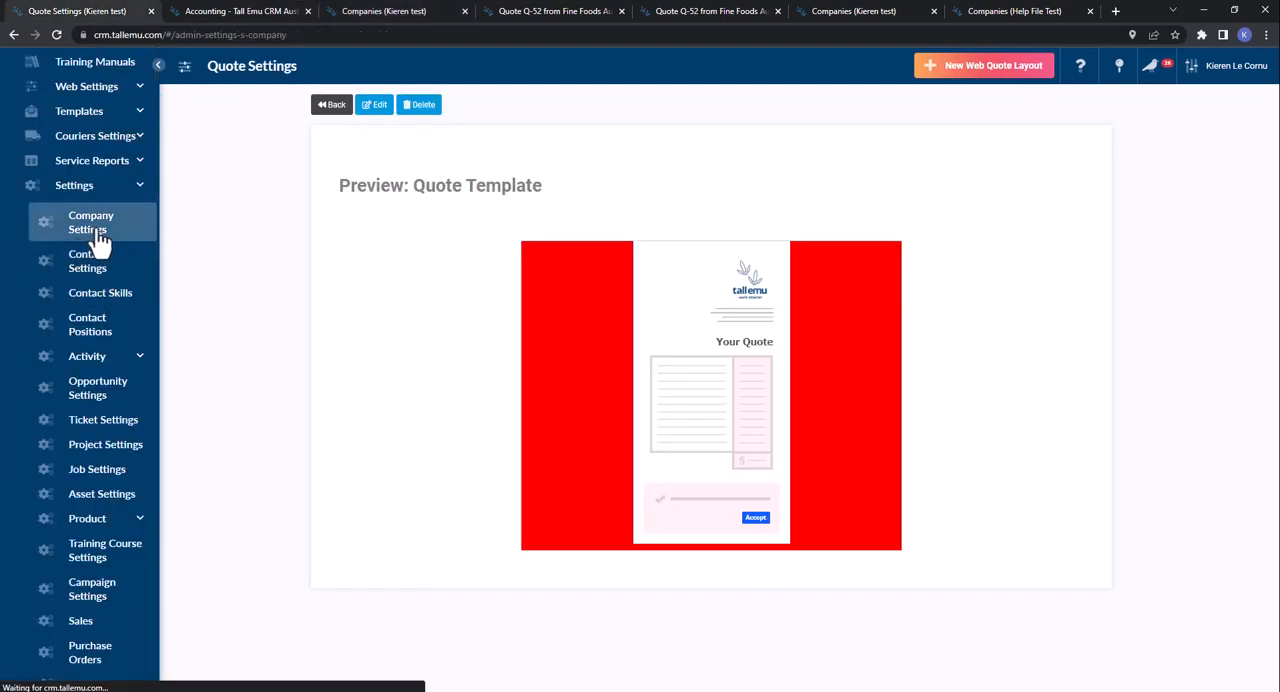
click(90, 230)
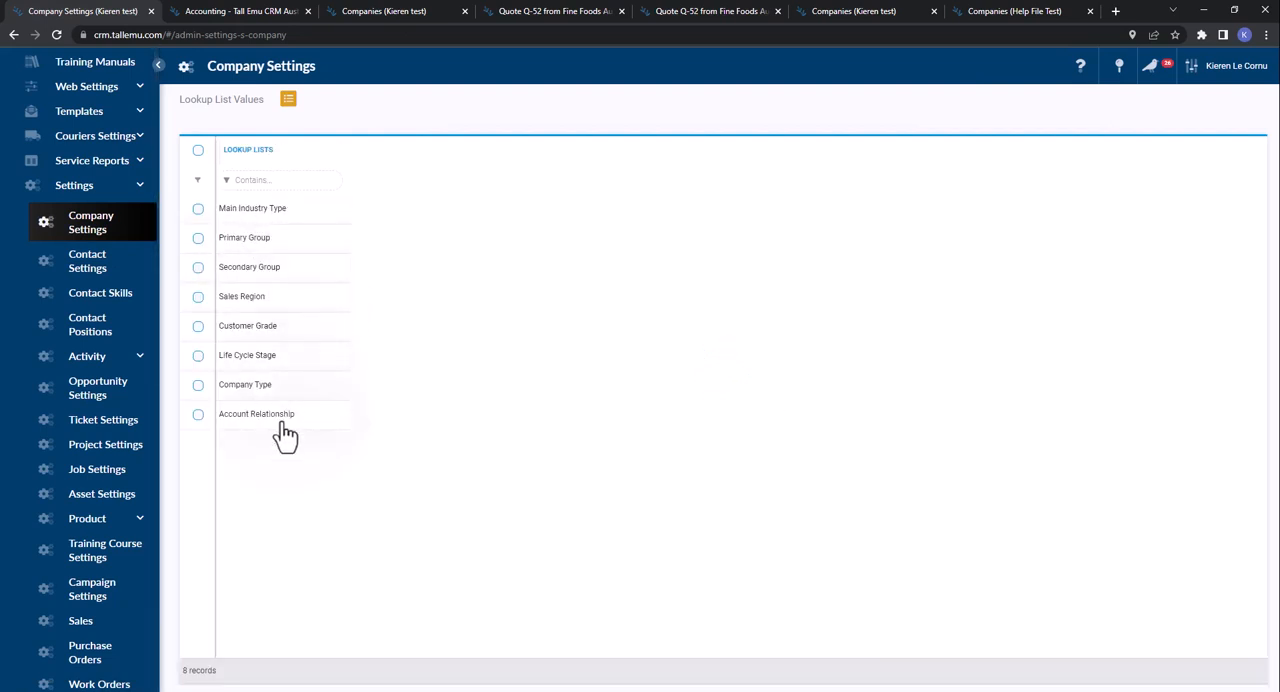
click(276, 355)
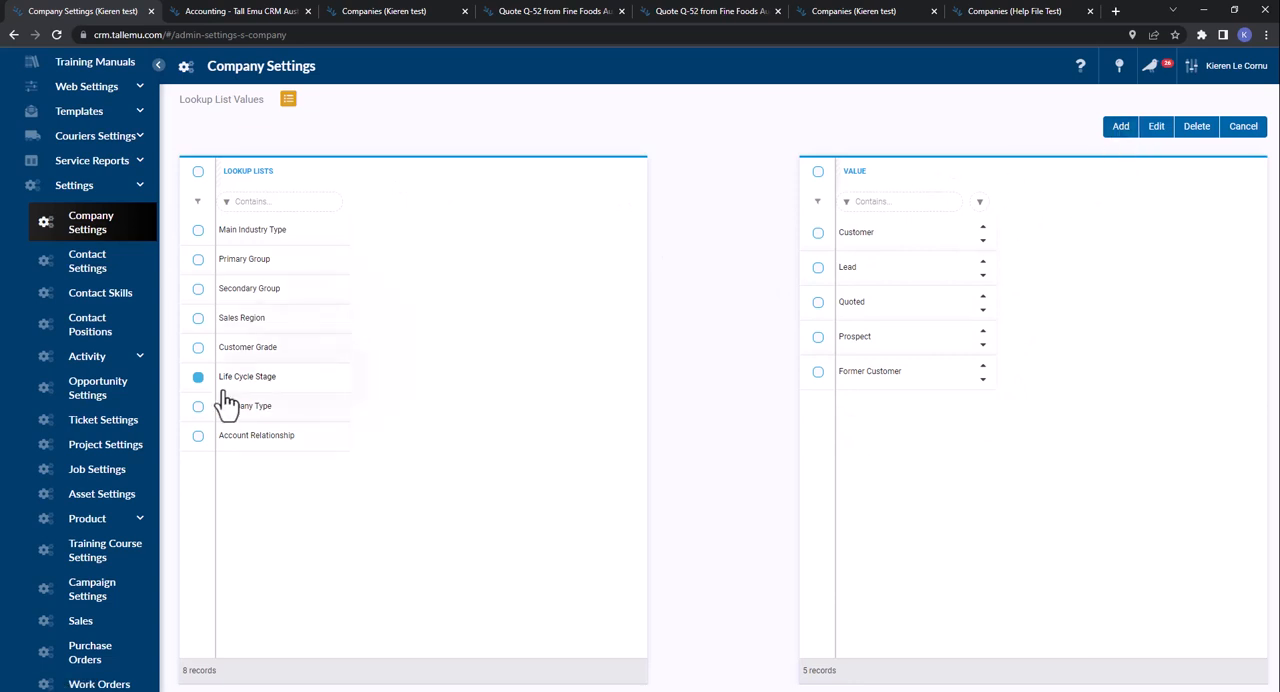
- View the form for adding a Life Cycle Stage value, cancel it, and select the Customer value
click(1120, 127)
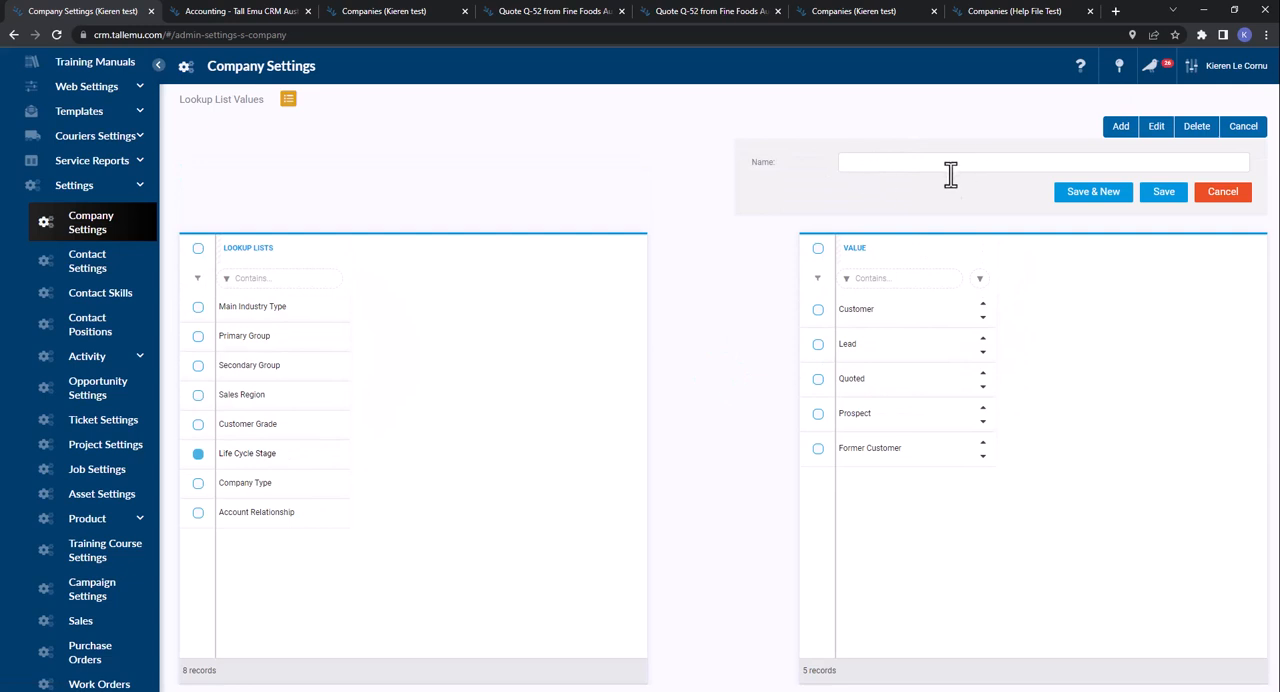
click(1225, 195)
click(874, 245)
click(1222, 195)
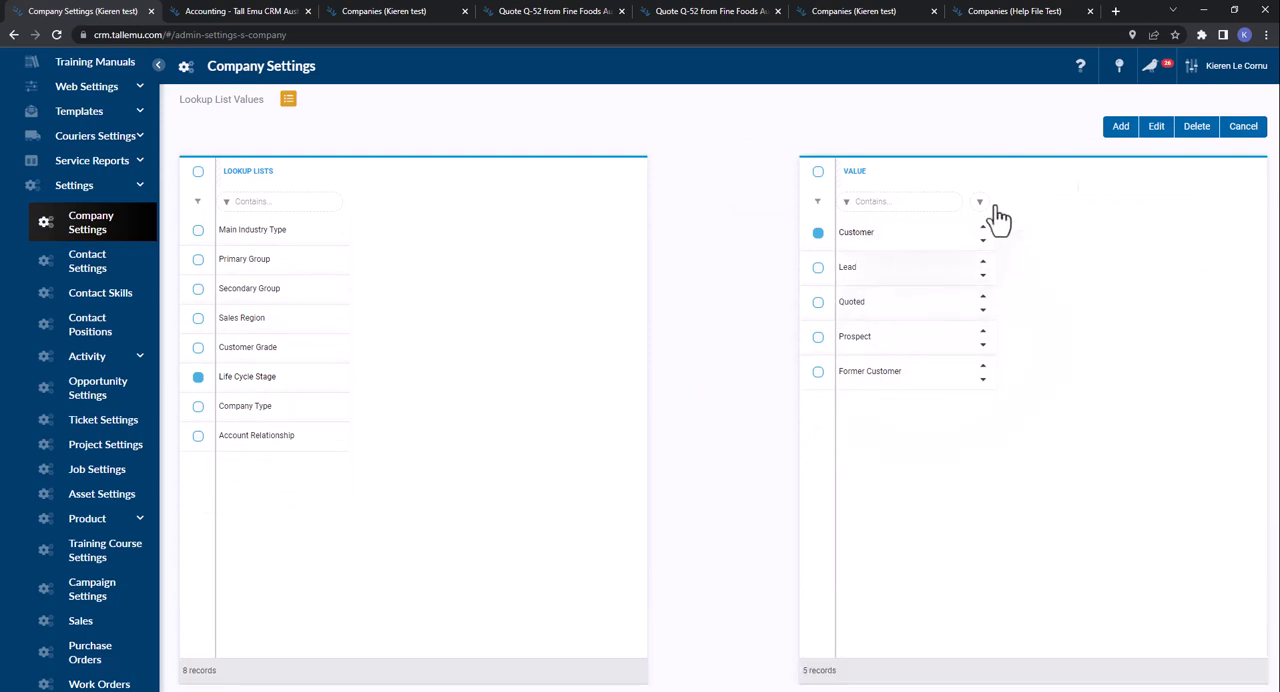
- Try to delete the Customer value from the Life Cycle Stage list
click(1199, 131)
click(853, 436)
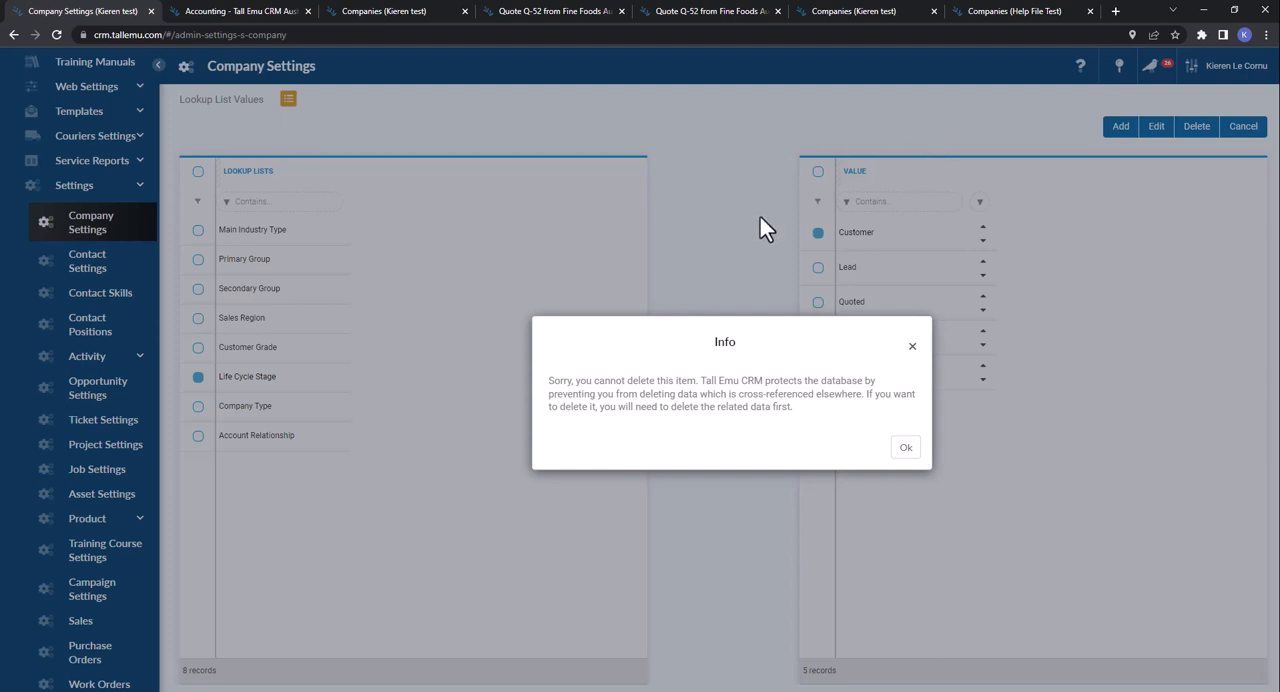
click(900, 438)
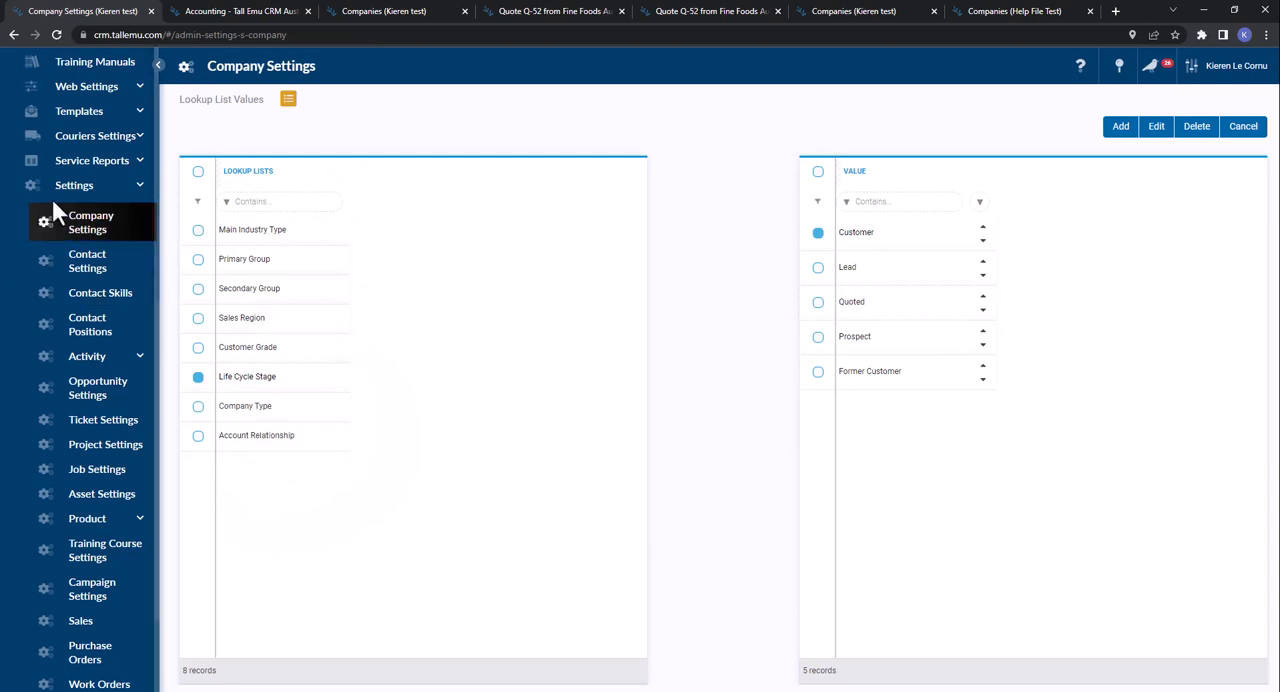
- Look through the other record-type settings in the admin Settings section, from Contact Settings to Work Orders
scroll(74, 294, down, 2)
scroll(74, 294, up, 3)
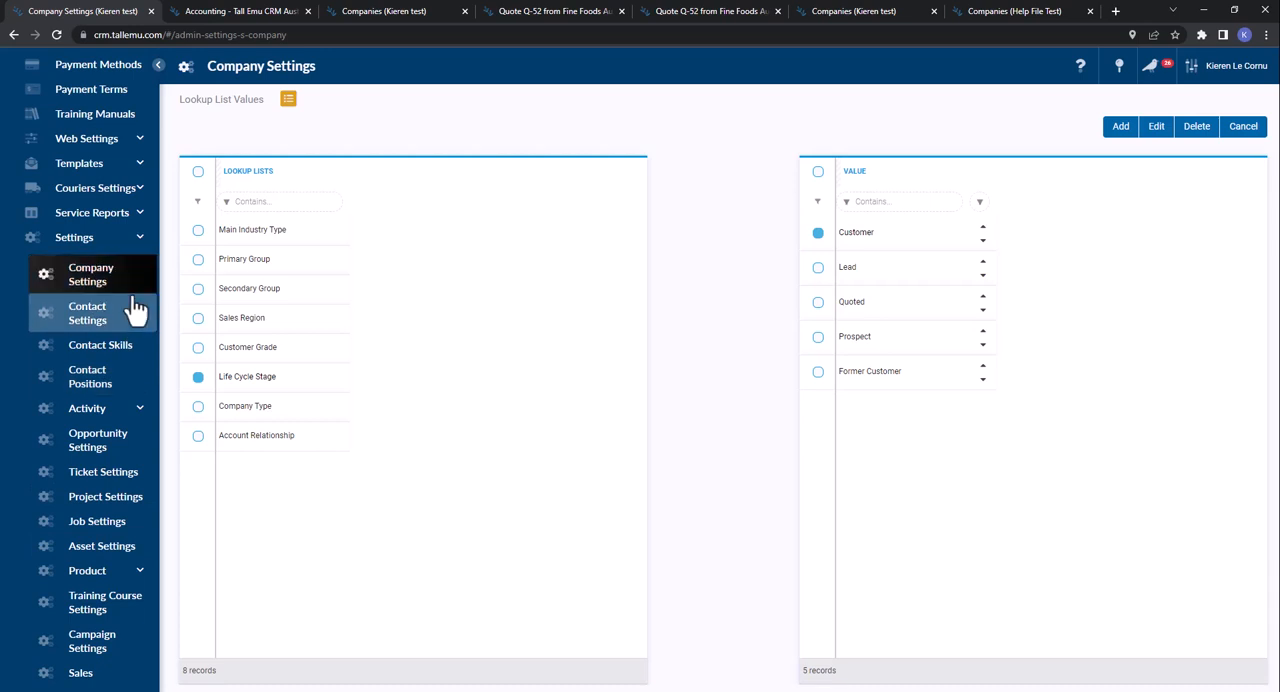
scroll(130, 308, up, 3)
scroll(90, 300, down, 3)
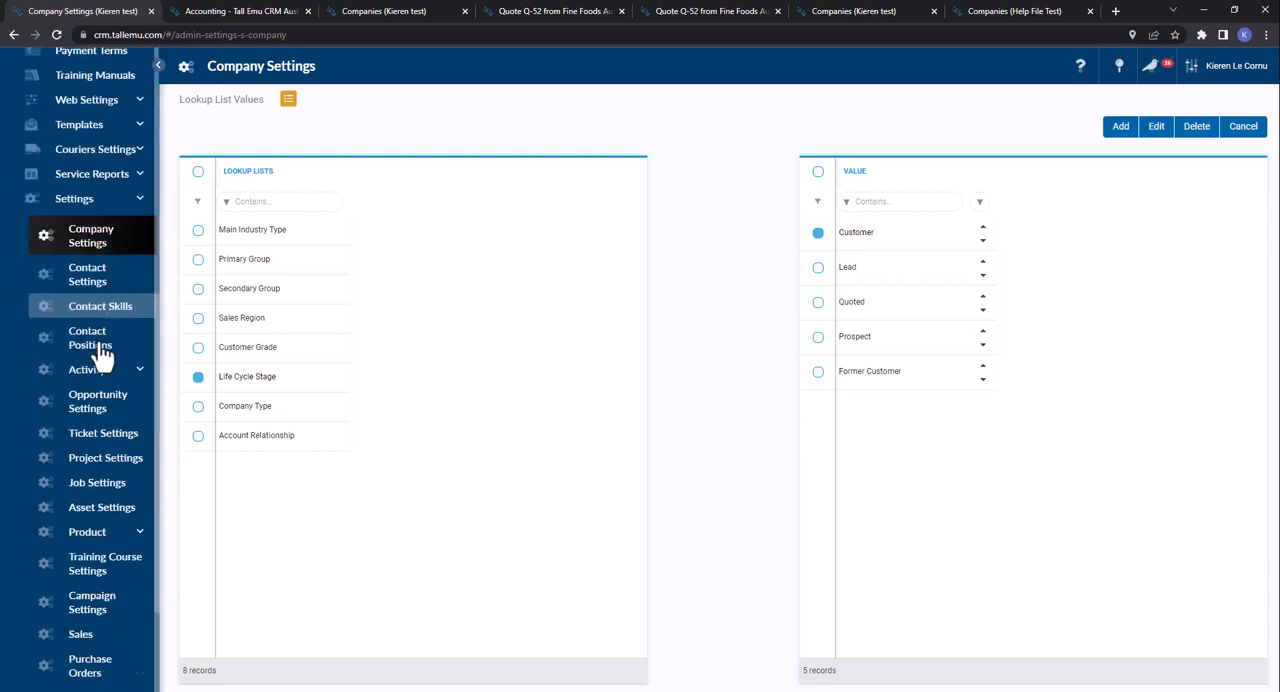
scroll(100, 300, down, 2)
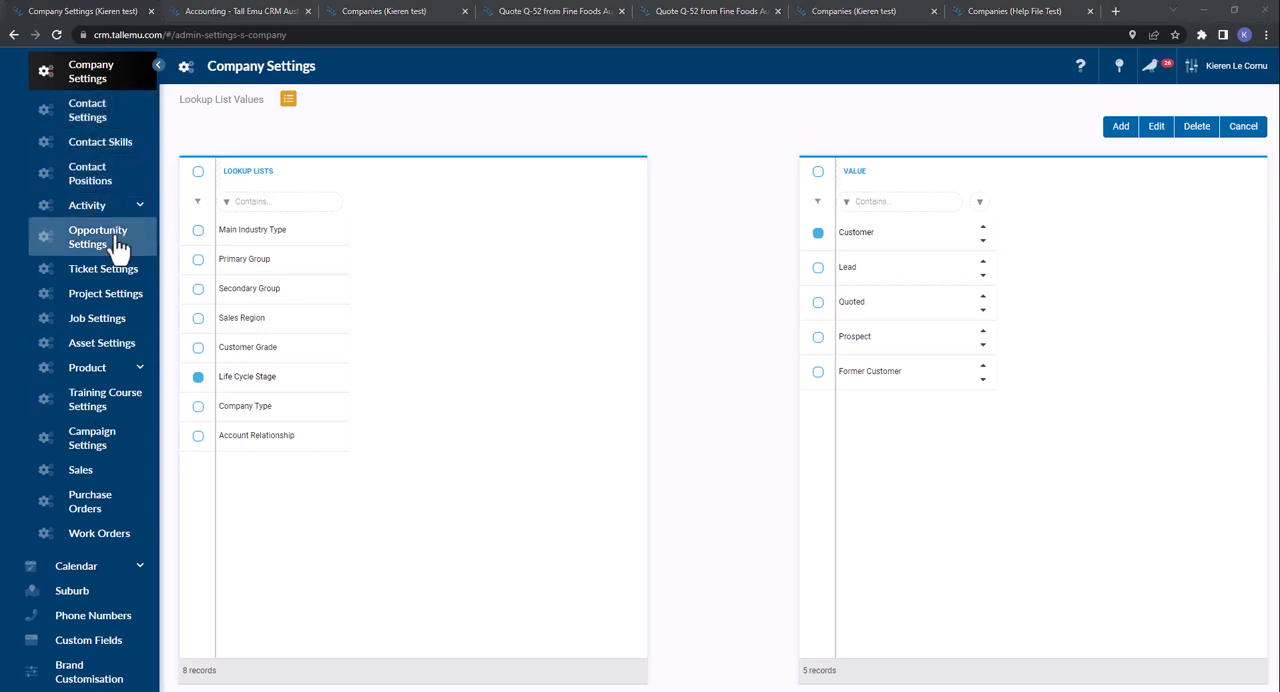
- Open the admin Integrations page, filter the available integrations to Email, and view the options in the Marketing section
scroll(100, 262, up, 7)
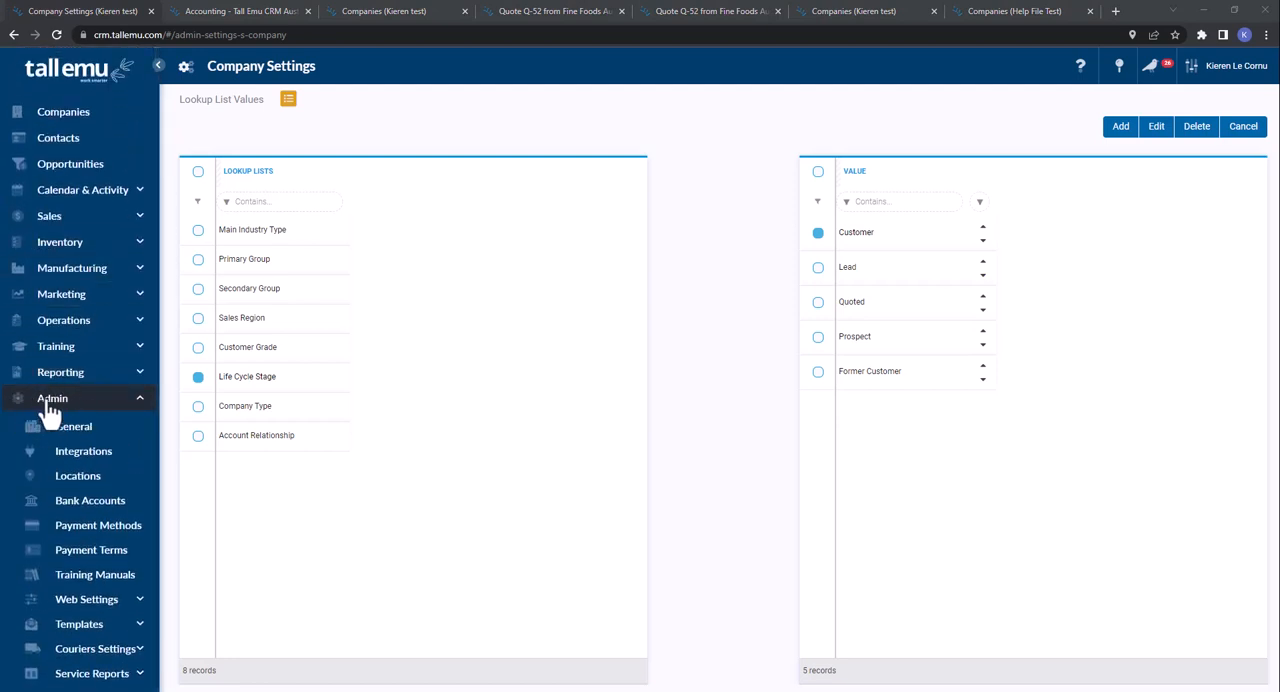
click(86, 455)
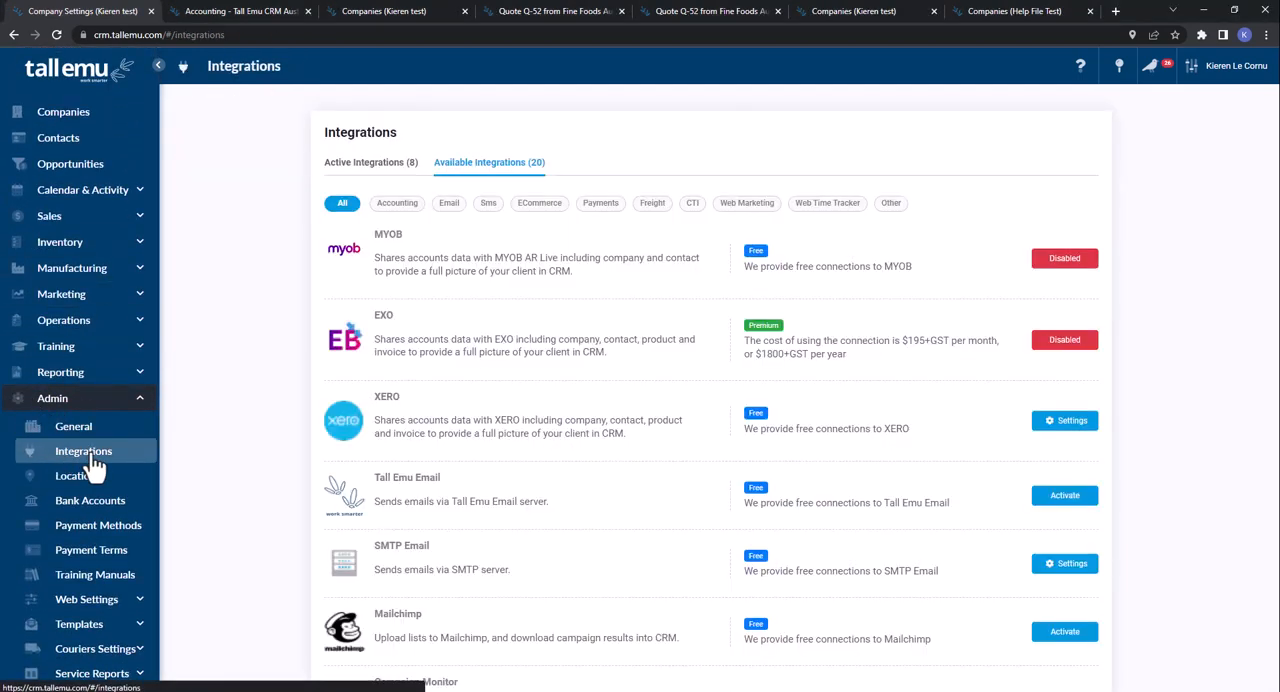
click(450, 208)
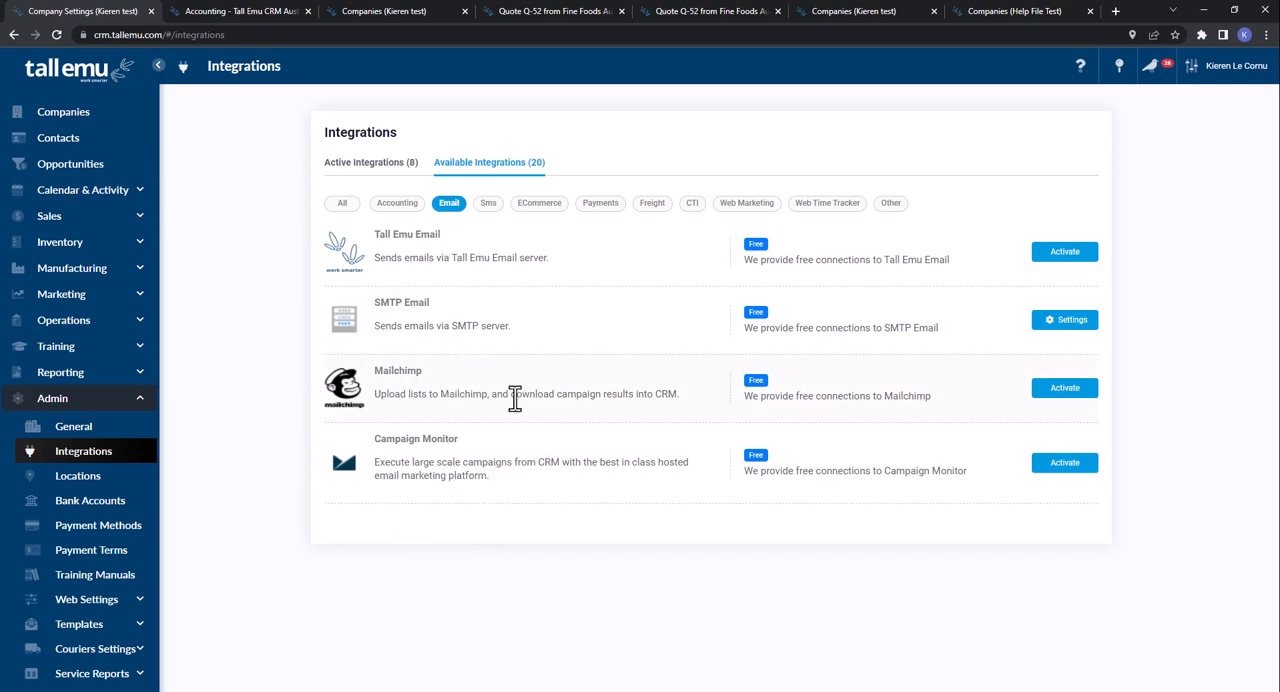
click(80, 296)
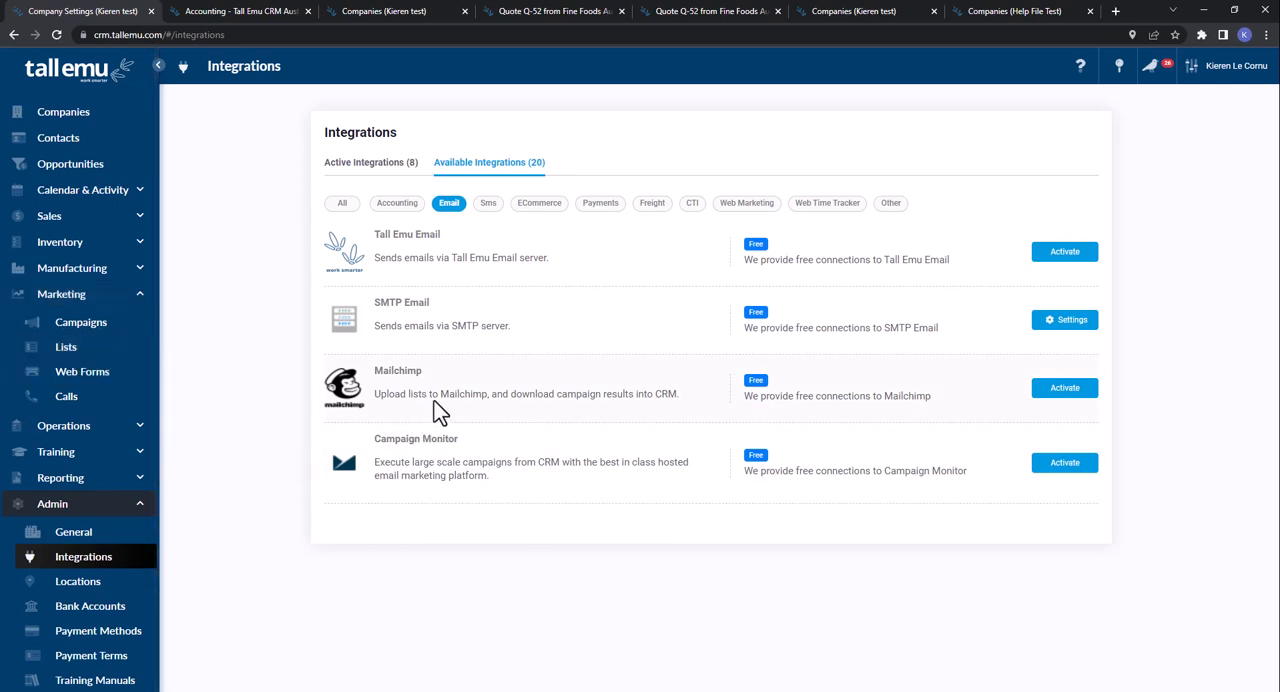
click(100, 295)
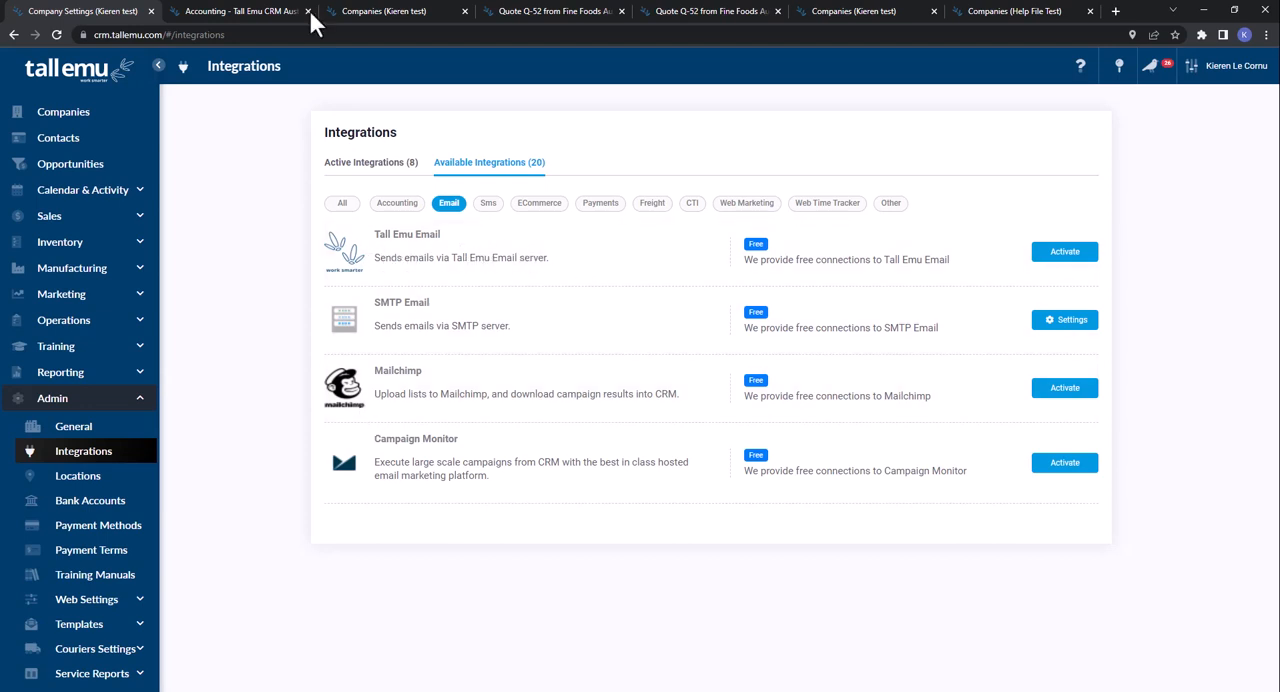
- Leave the new company form and open a blank email form above the Companies list
click(377, 14)
click(126, 105)
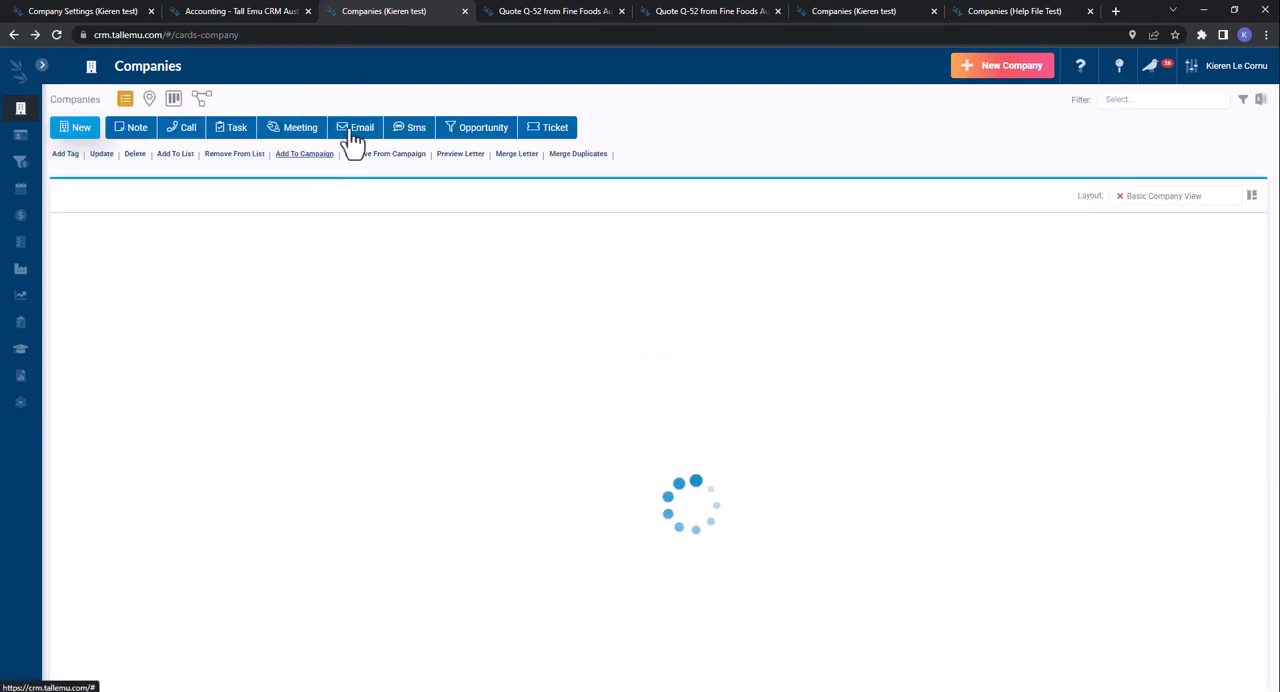
click(355, 135)
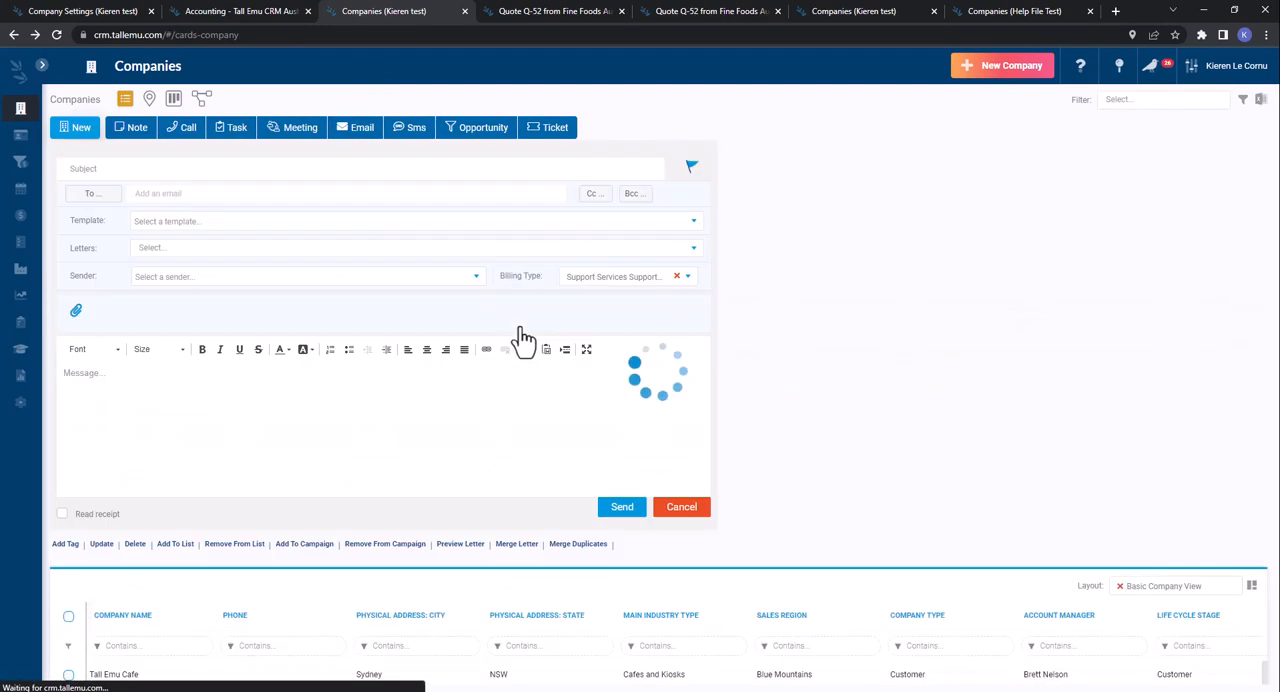
- Open the Tall Emu Email integration's authentication settings, view the second domain's CNAME records, and go back to the integrations list
click(60, 12)
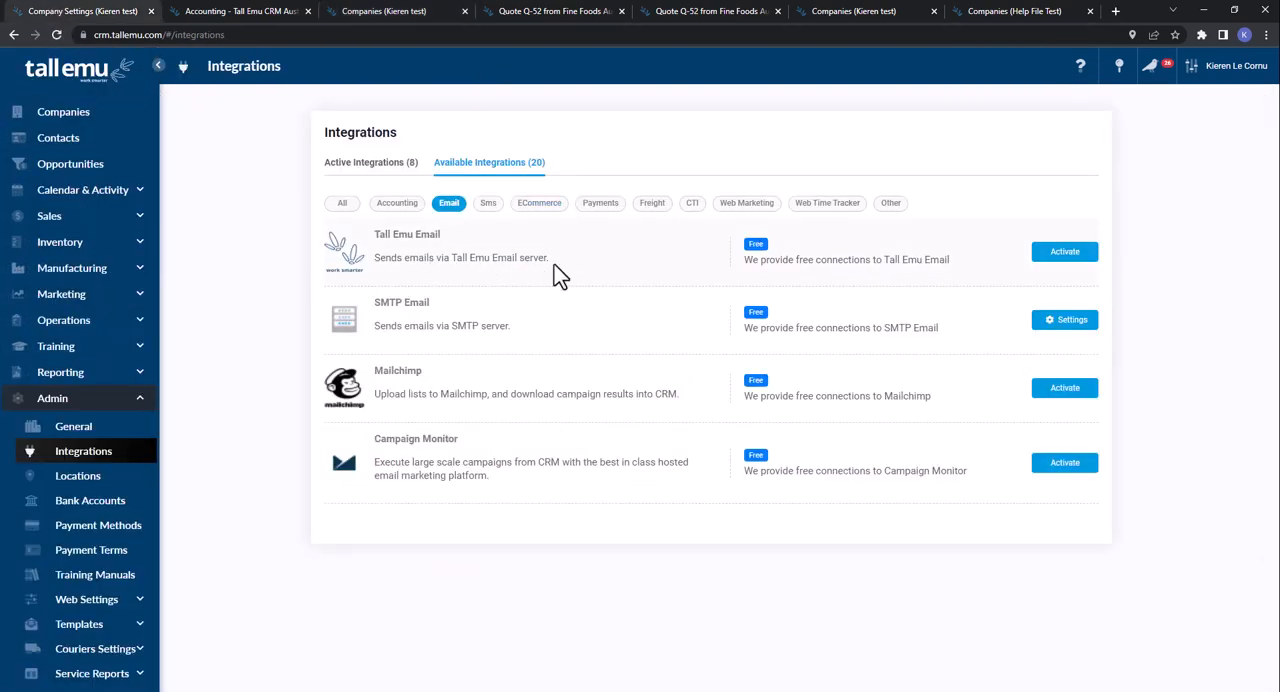
drag(555, 261, 372, 262)
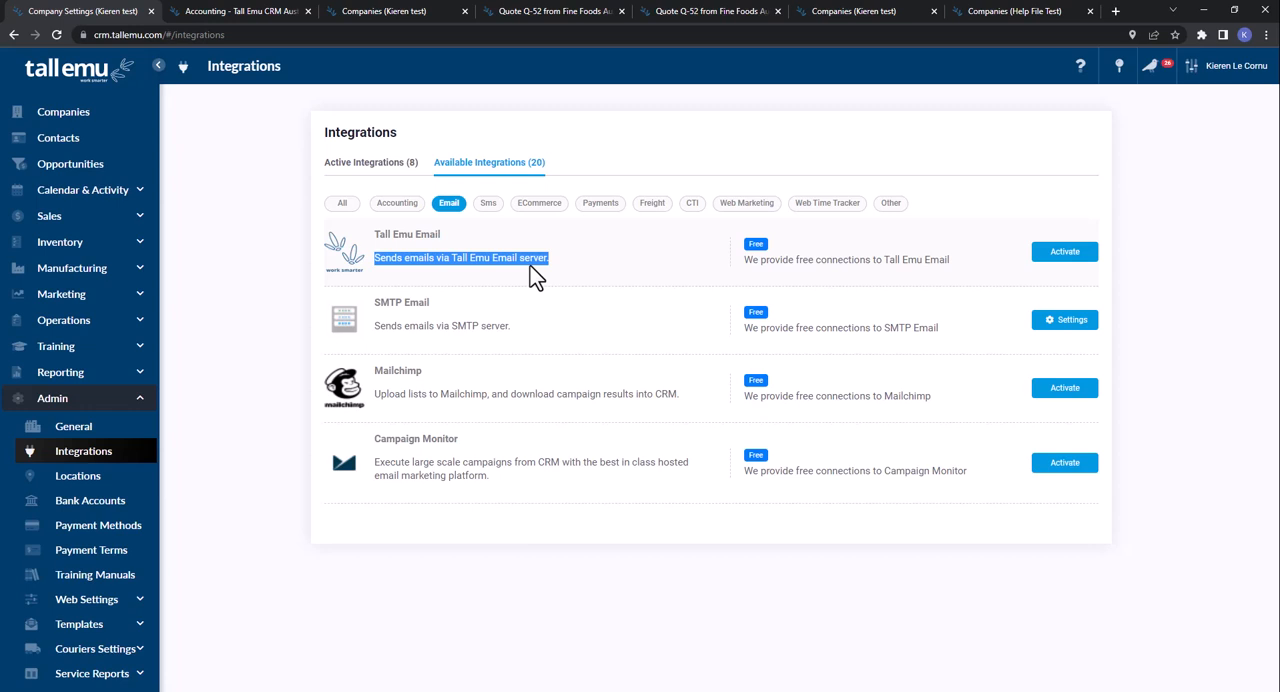
click(1045, 256)
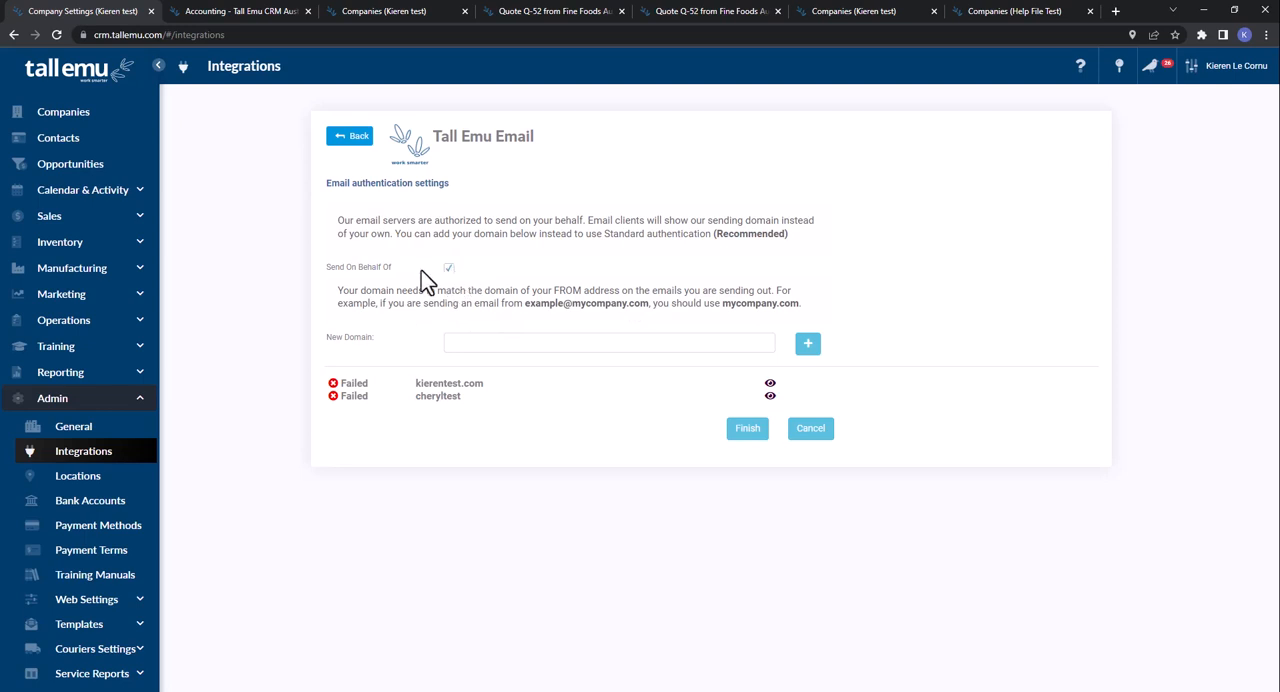
click(757, 346)
click(770, 397)
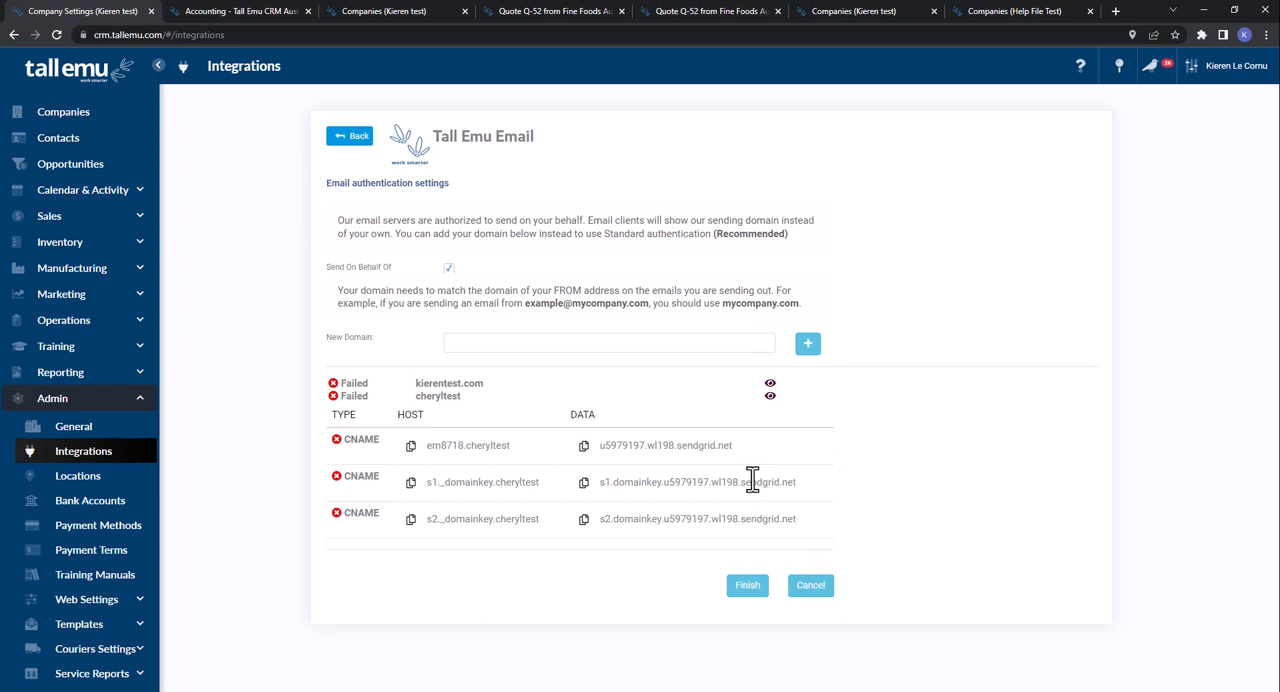
click(350, 138)
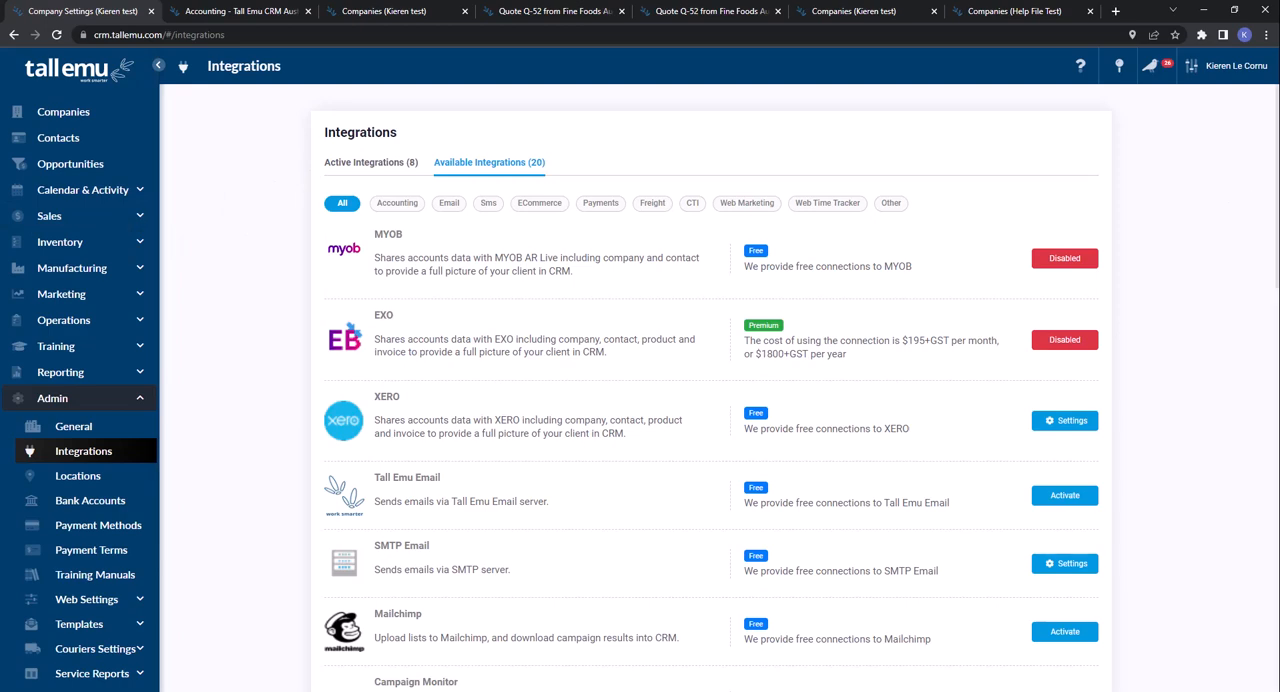
- Switch to the Outlook message about accepted quote Q-173, show the Tall Emu CRM sidebar, and examine each of its sections
drag(1279, 82, 727, 76)
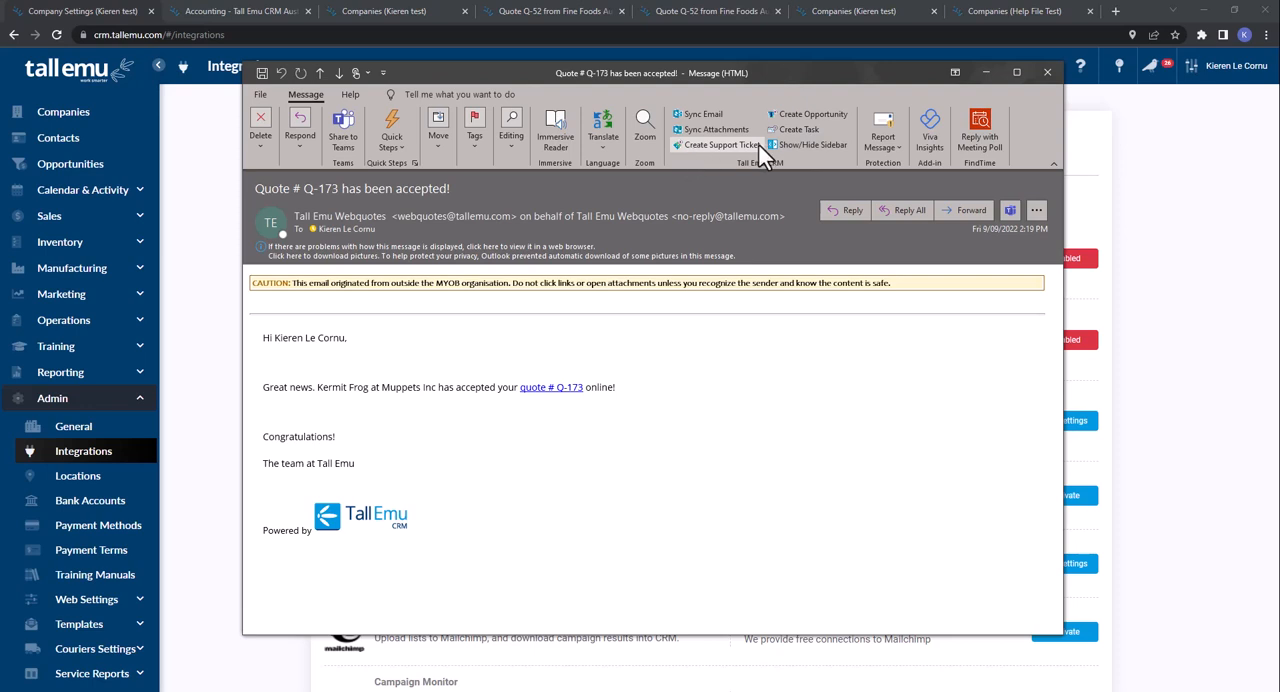
click(791, 143)
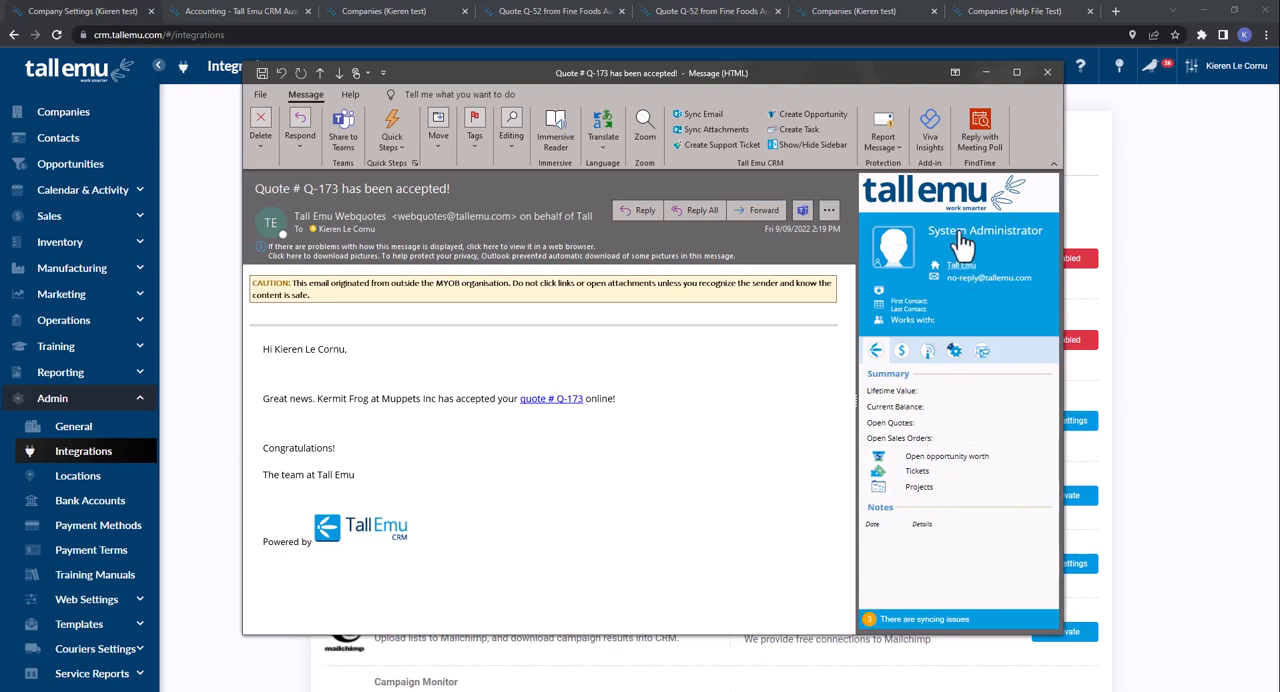
click(901, 350)
click(929, 351)
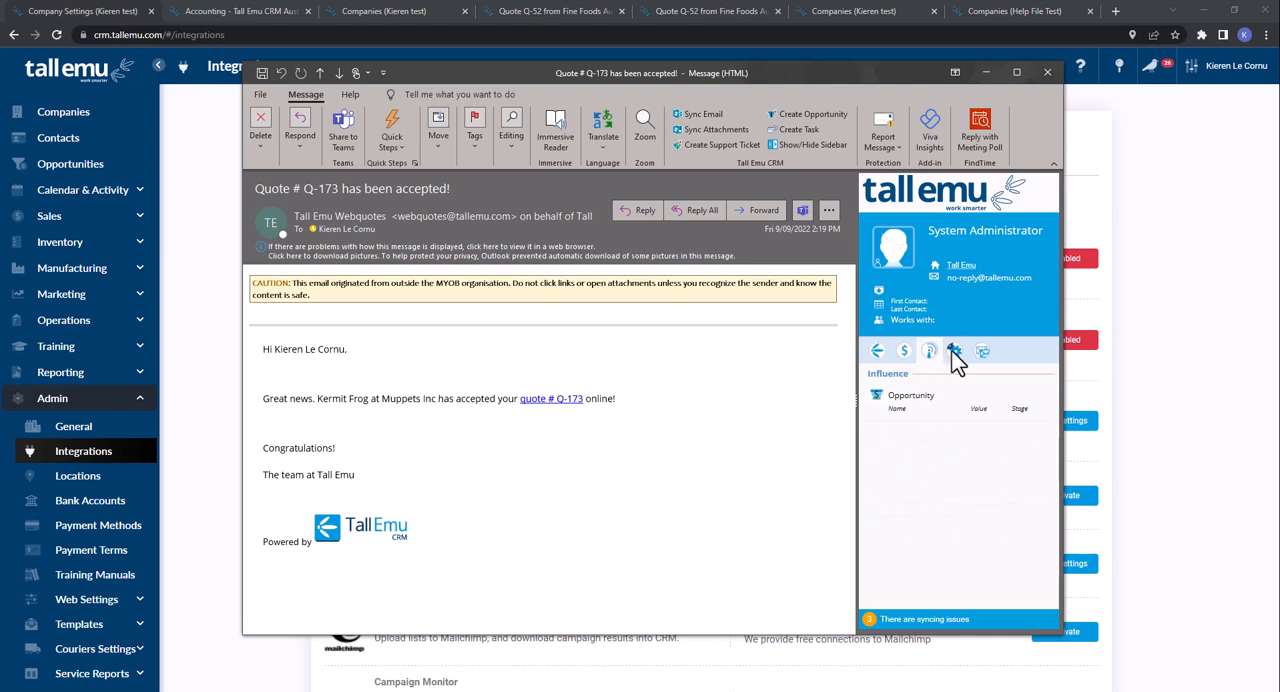
click(952, 350)
click(980, 350)
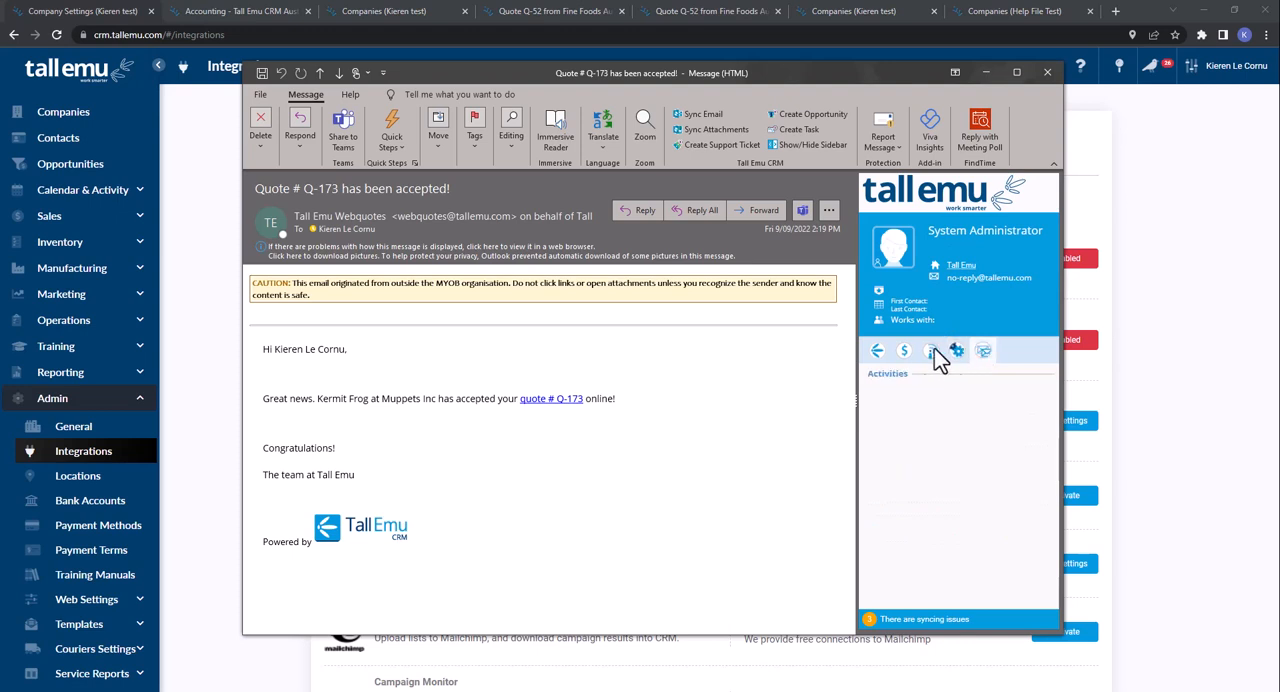
click(879, 349)
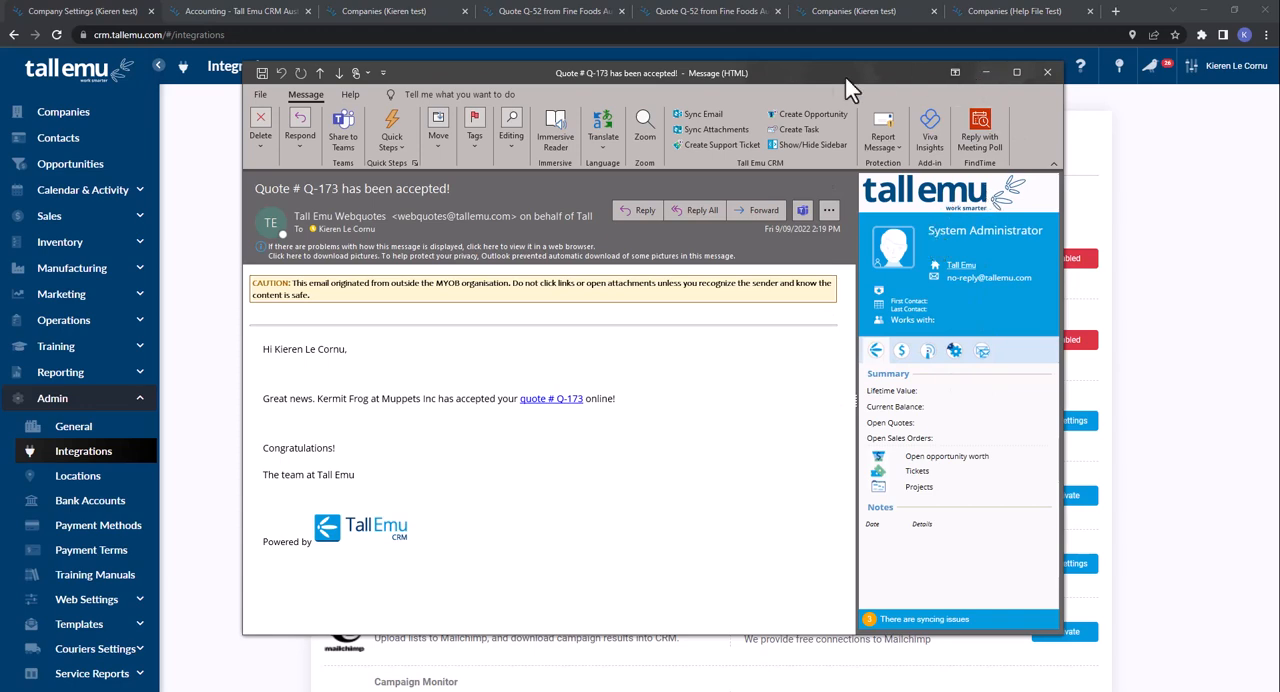
- Close the Outlook message and return to the Integrations page in the browser
drag(806, 80, 945, 351)
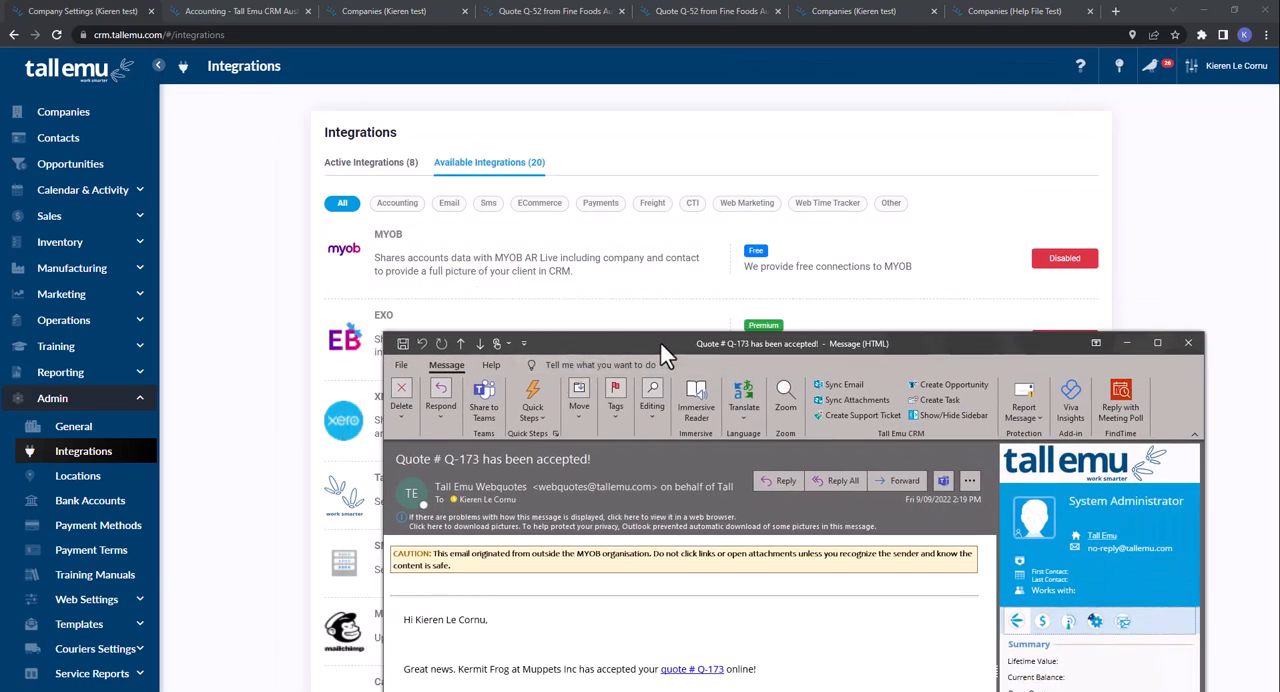
drag(663, 354, 585, 108)
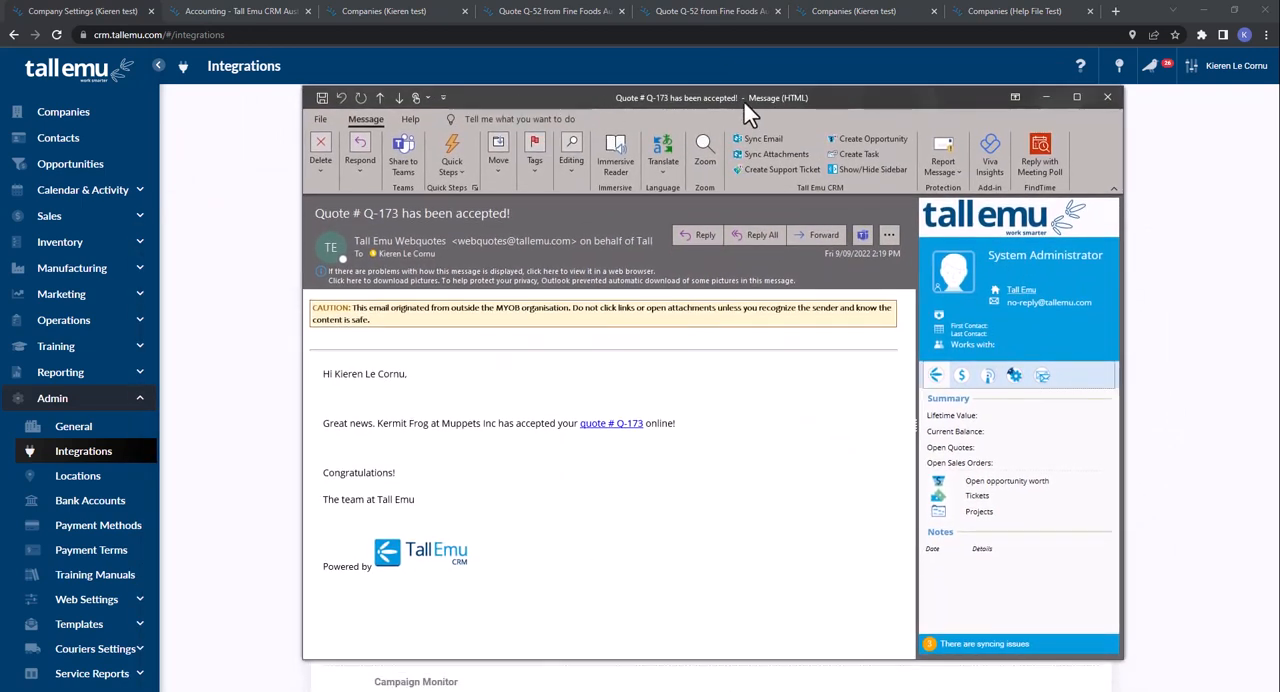
click(1107, 97)
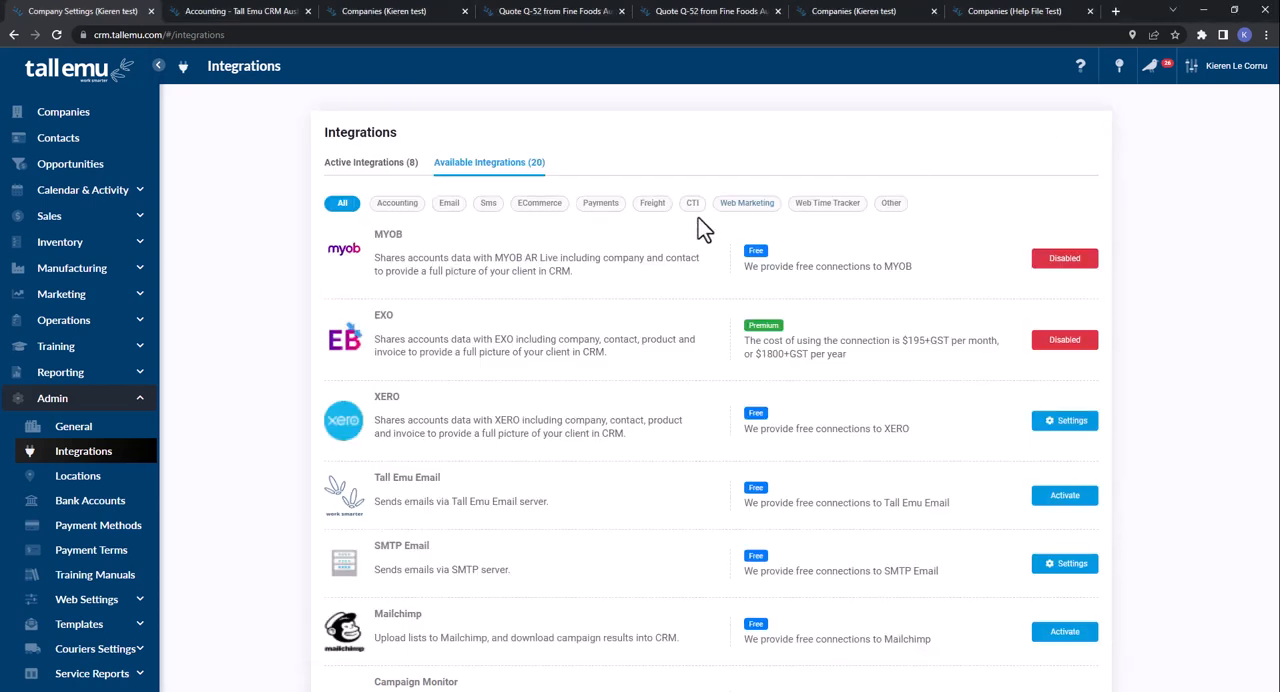
- Filter the available integrations to Email, and review the General admin settings from Company Information through Time Billing
click(449, 203)
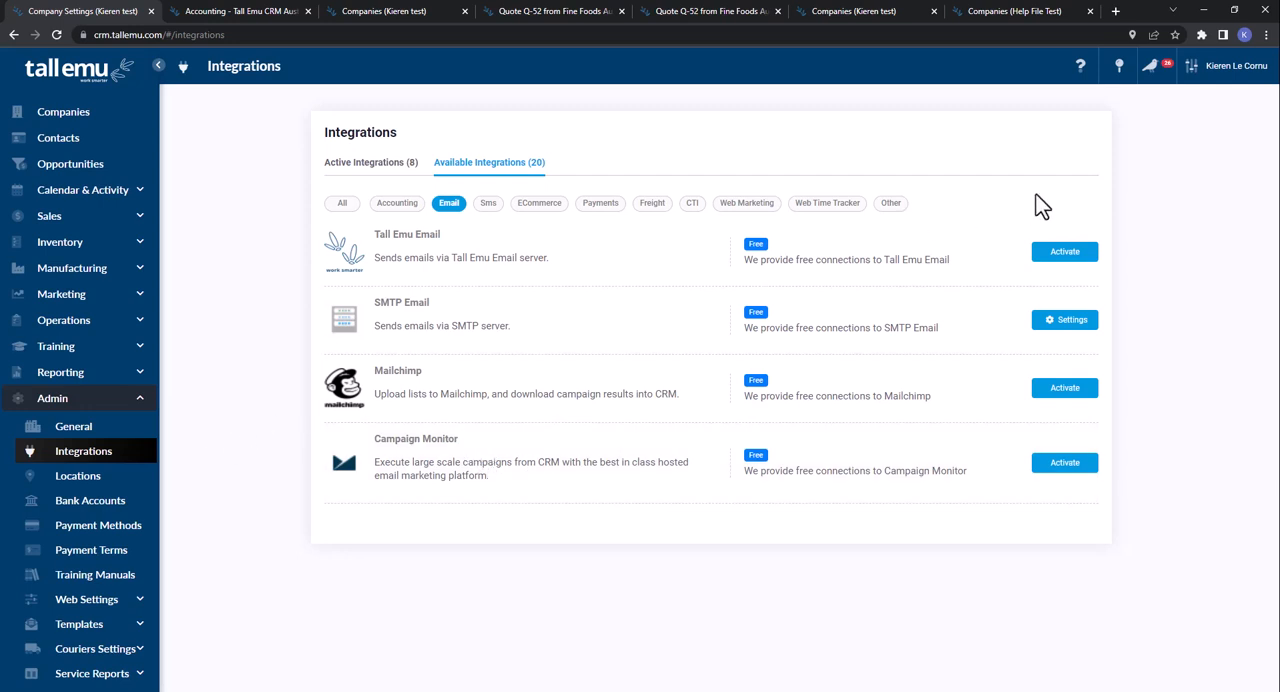
click(58, 436)
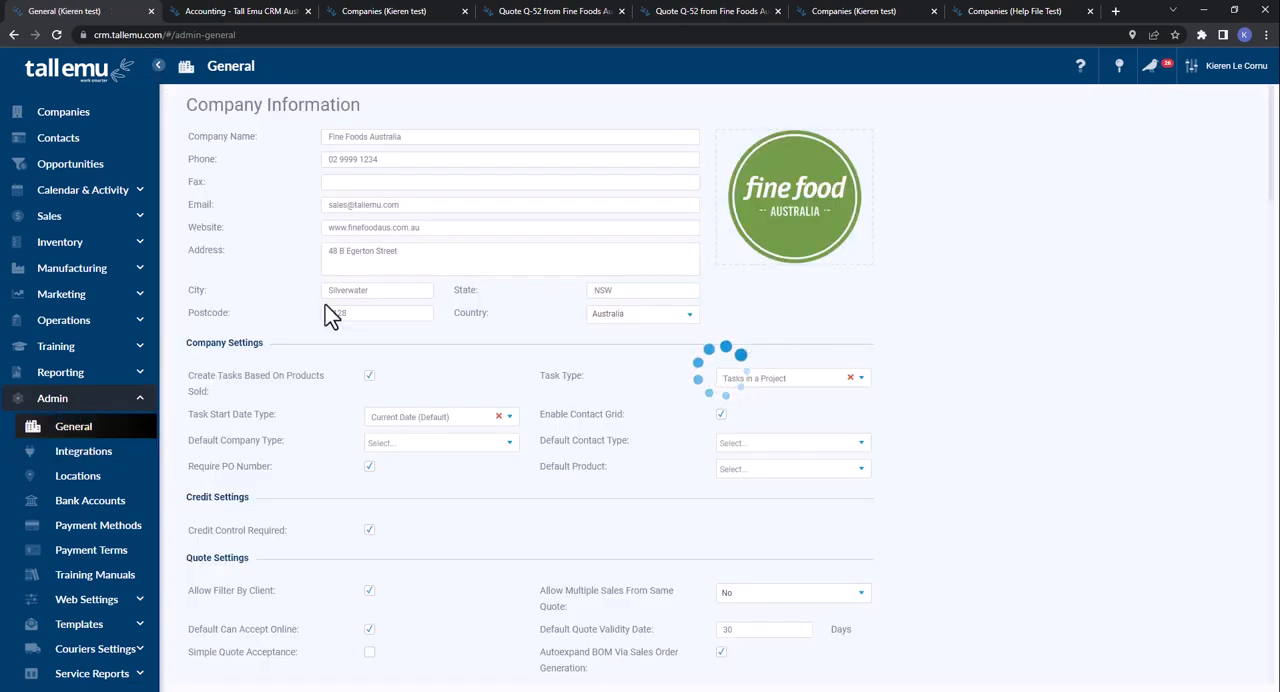
scroll(473, 233, down, 3)
scroll(473, 233, down, 3)
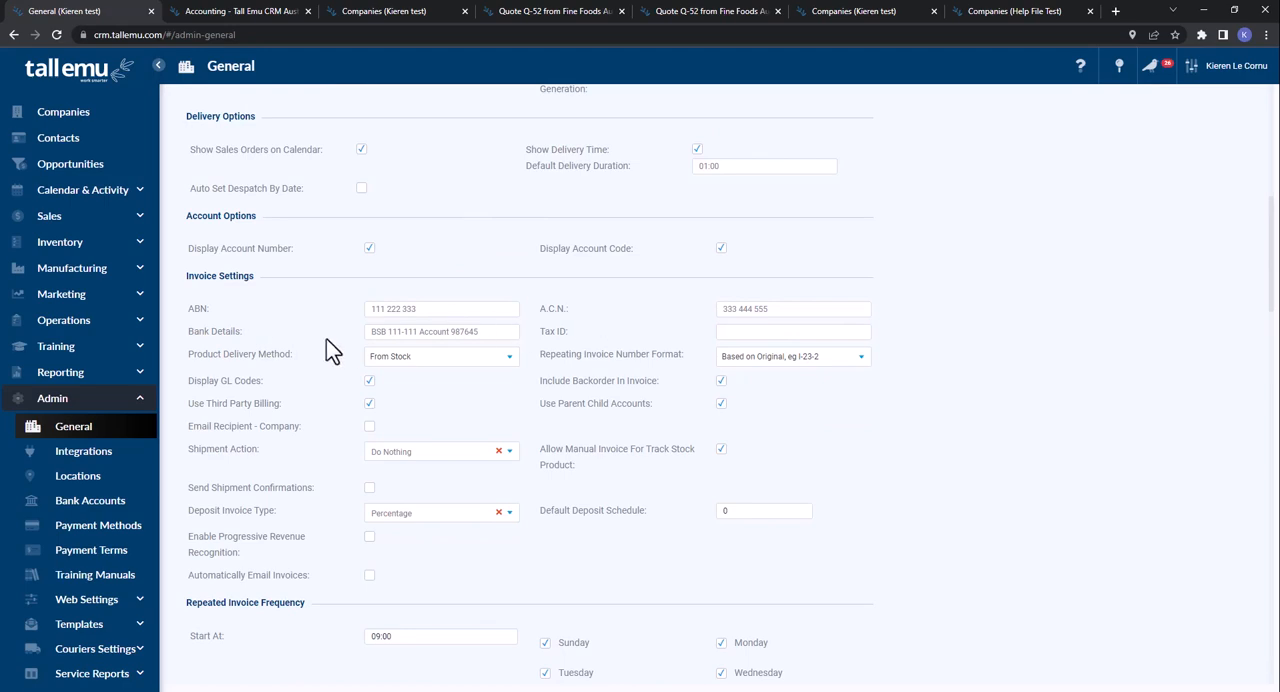
scroll(329, 345, down, 10)
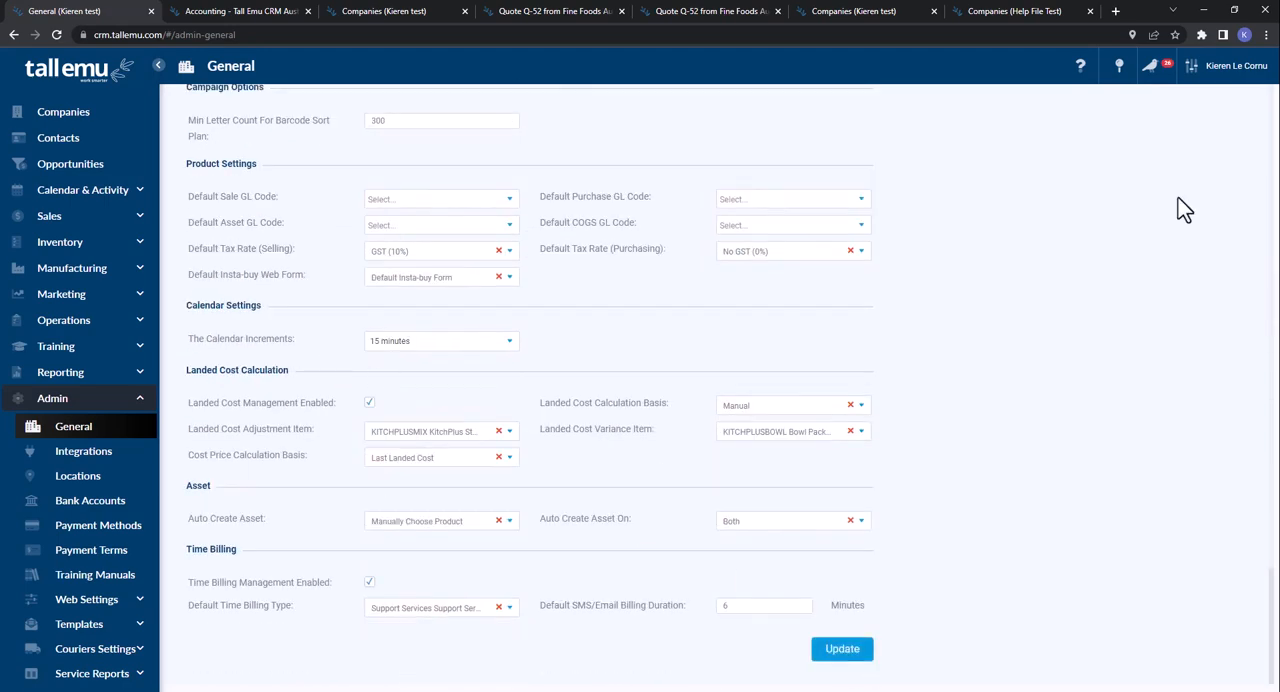
- View the Teams list, return to the Integrations page, and show the user account options
click(1236, 66)
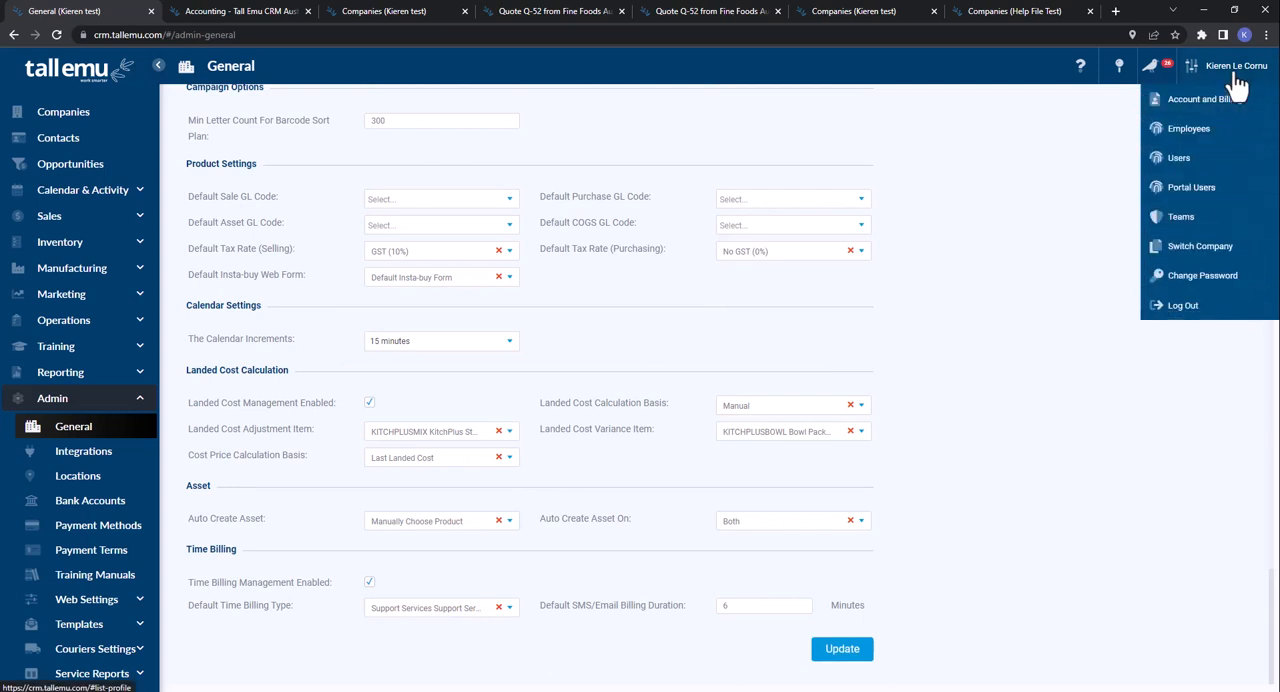
click(1190, 216)
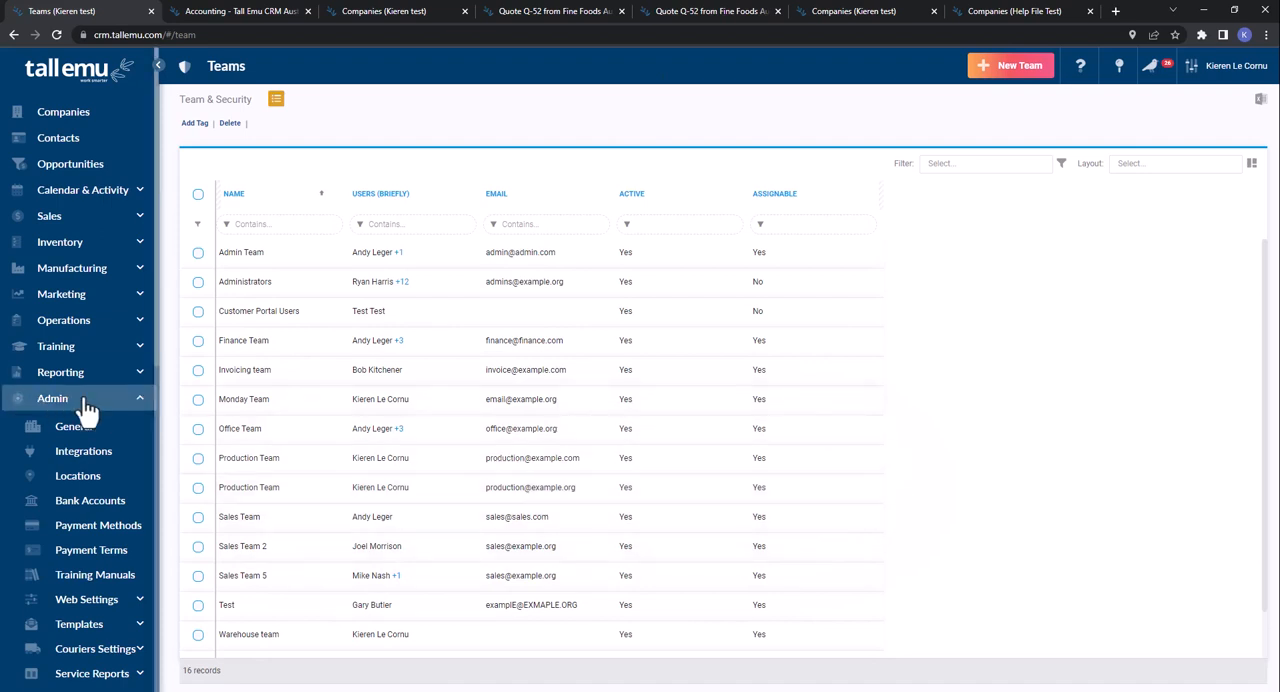
click(78, 455)
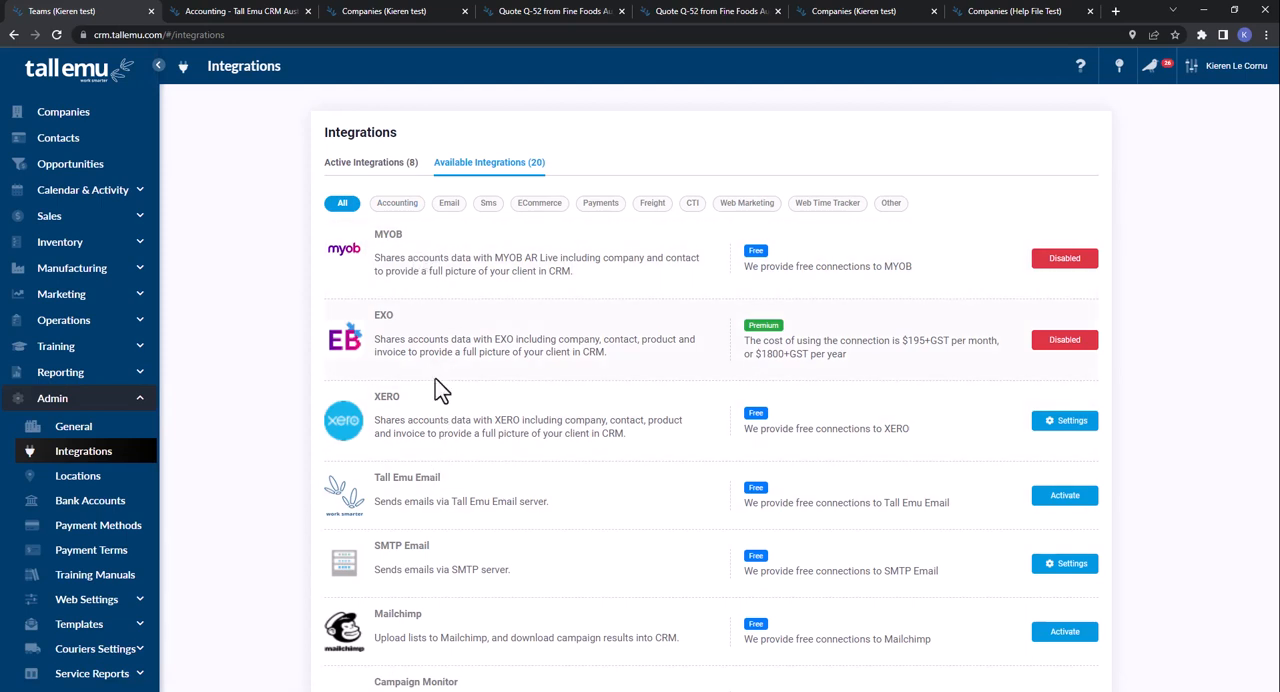
click(1206, 80)
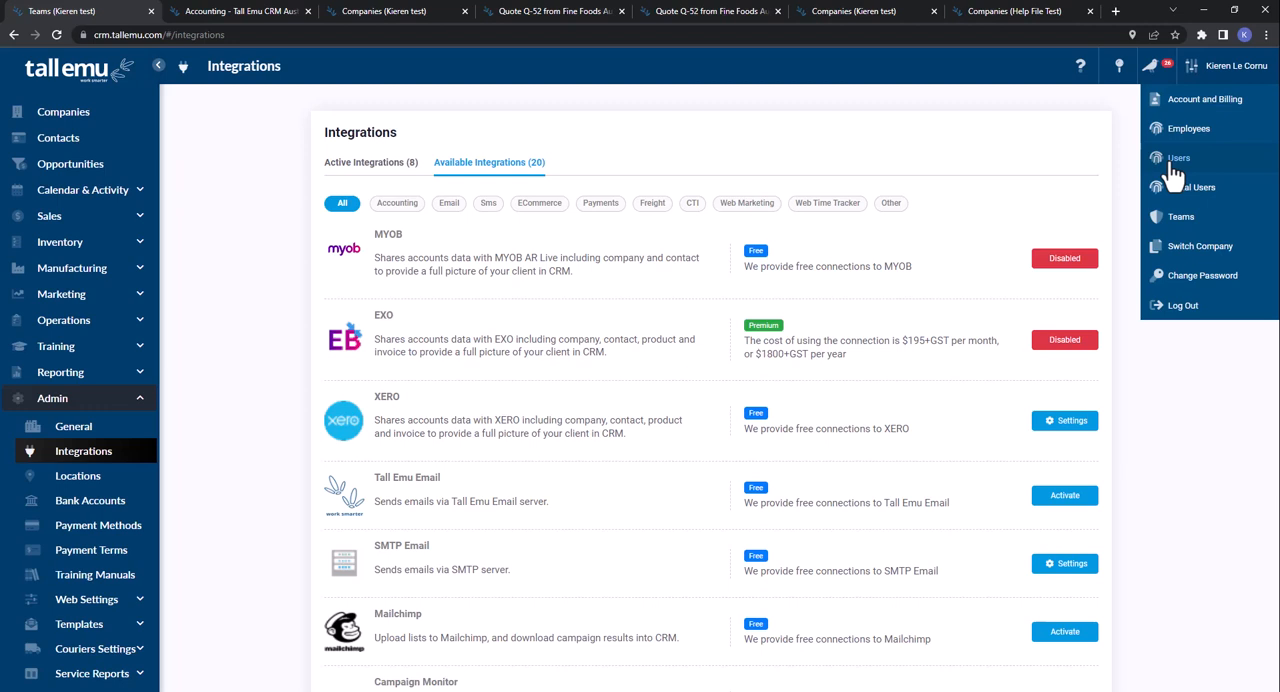
- Open the Companies list and look through the Admin options under Web Settings and Settings
click(55, 117)
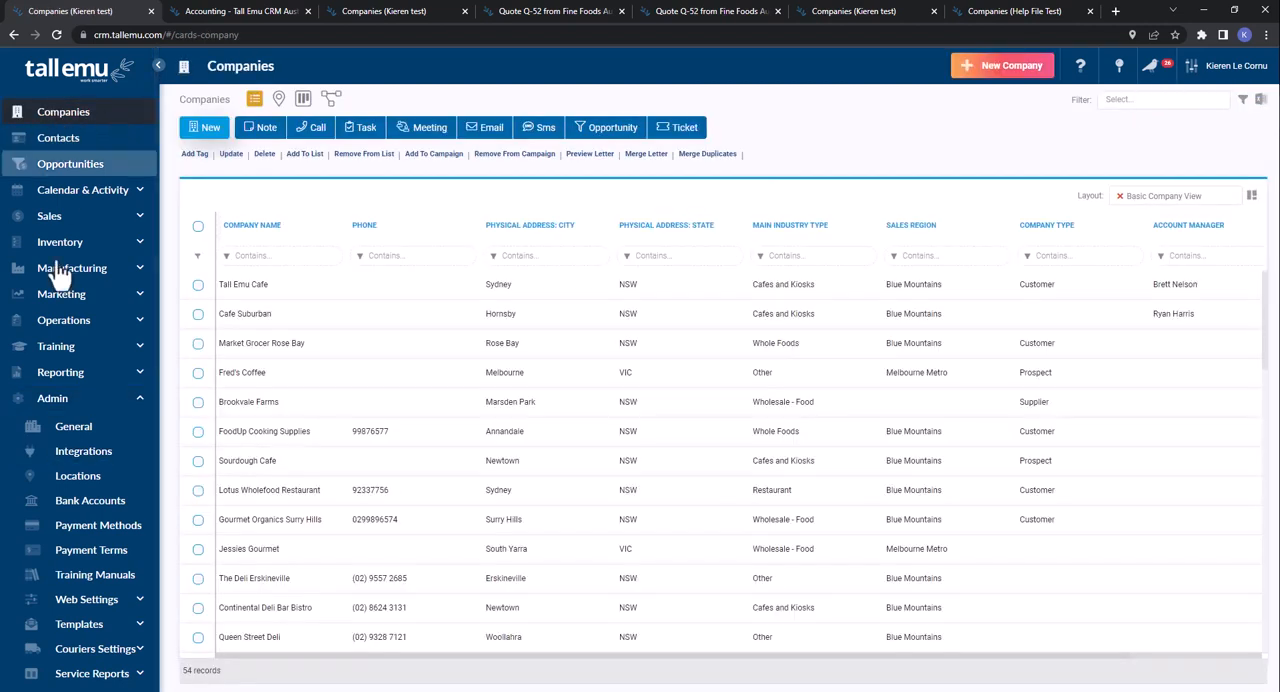
click(1261, 101)
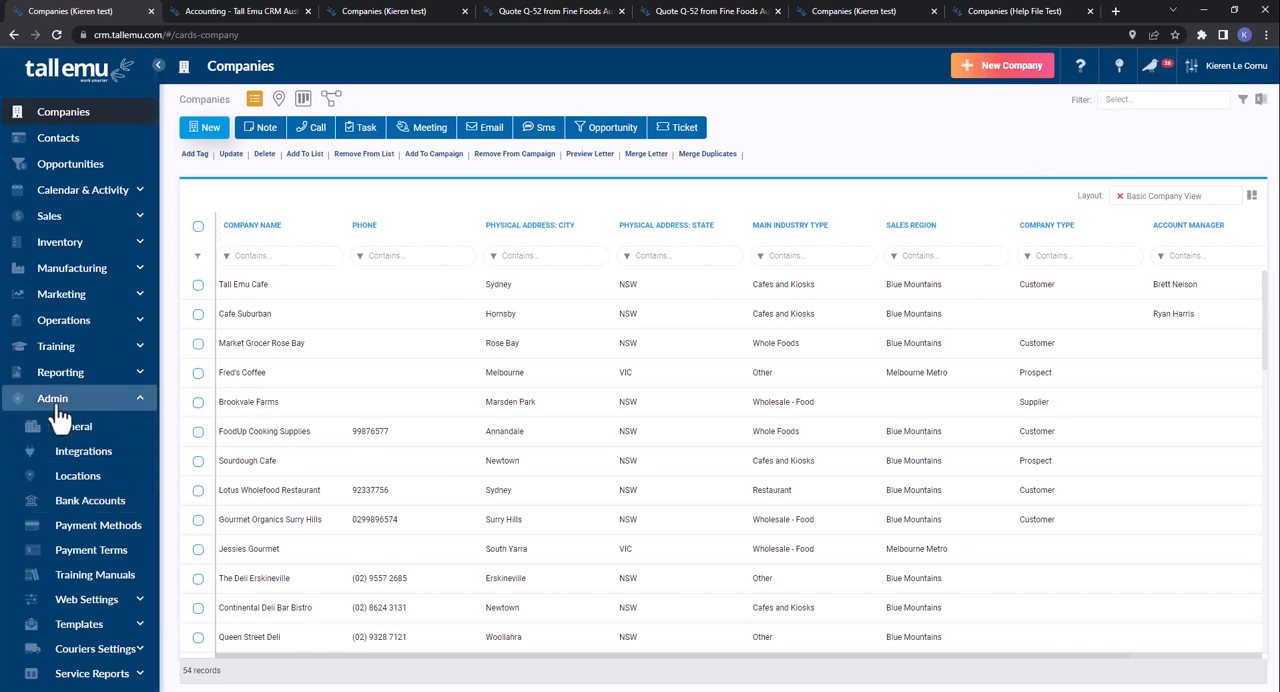
click(86, 599)
scroll(85, 533, down, 2)
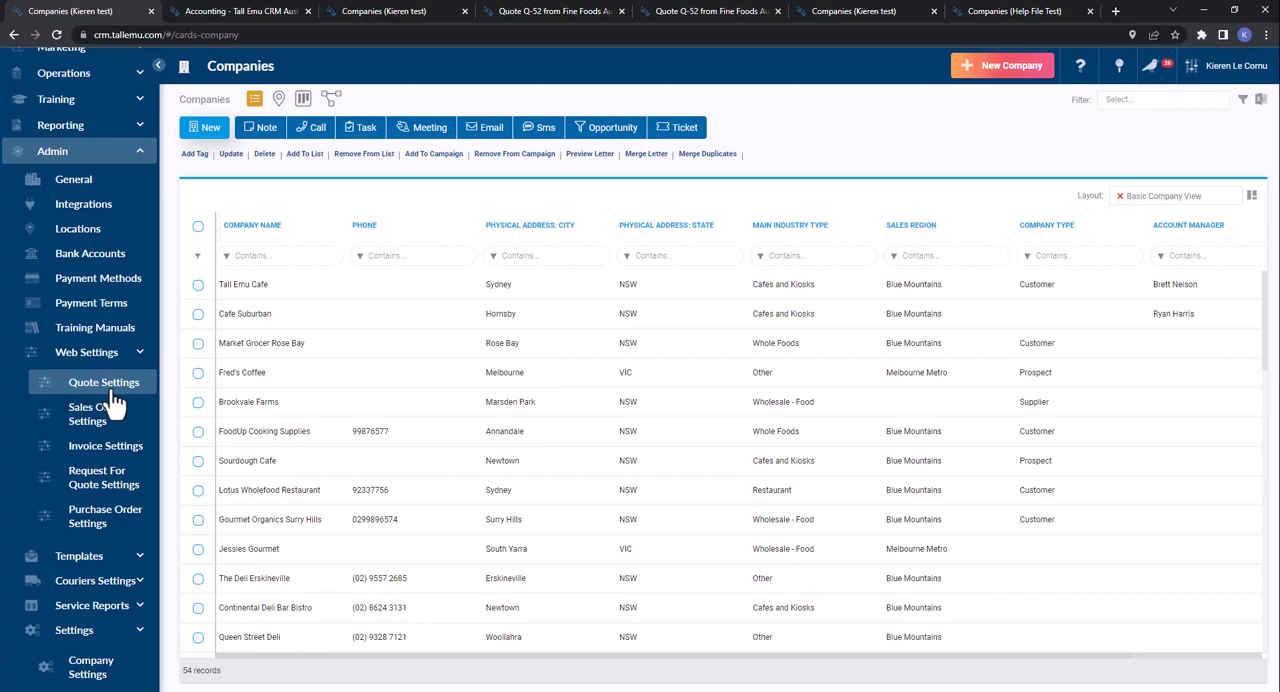
scroll(115, 400, down, 3)
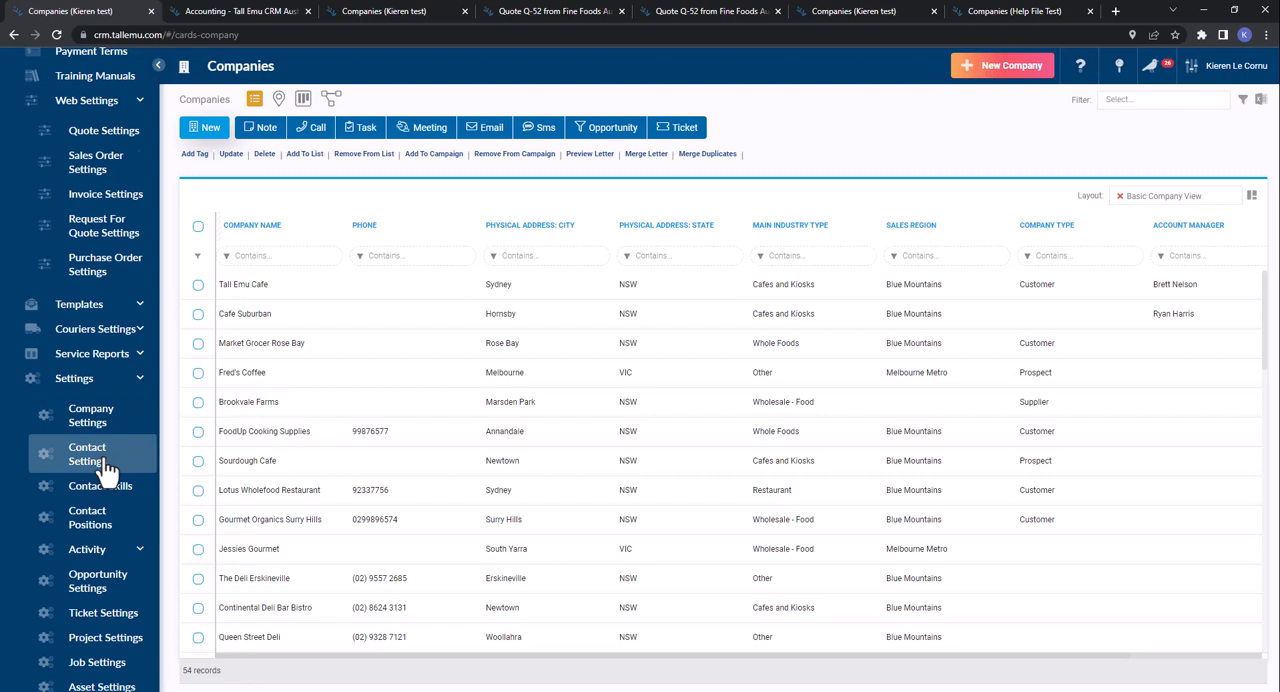
- Return to the Integrations page and show only the available Email integrations
scroll(108, 470, up, 5)
click(90, 207)
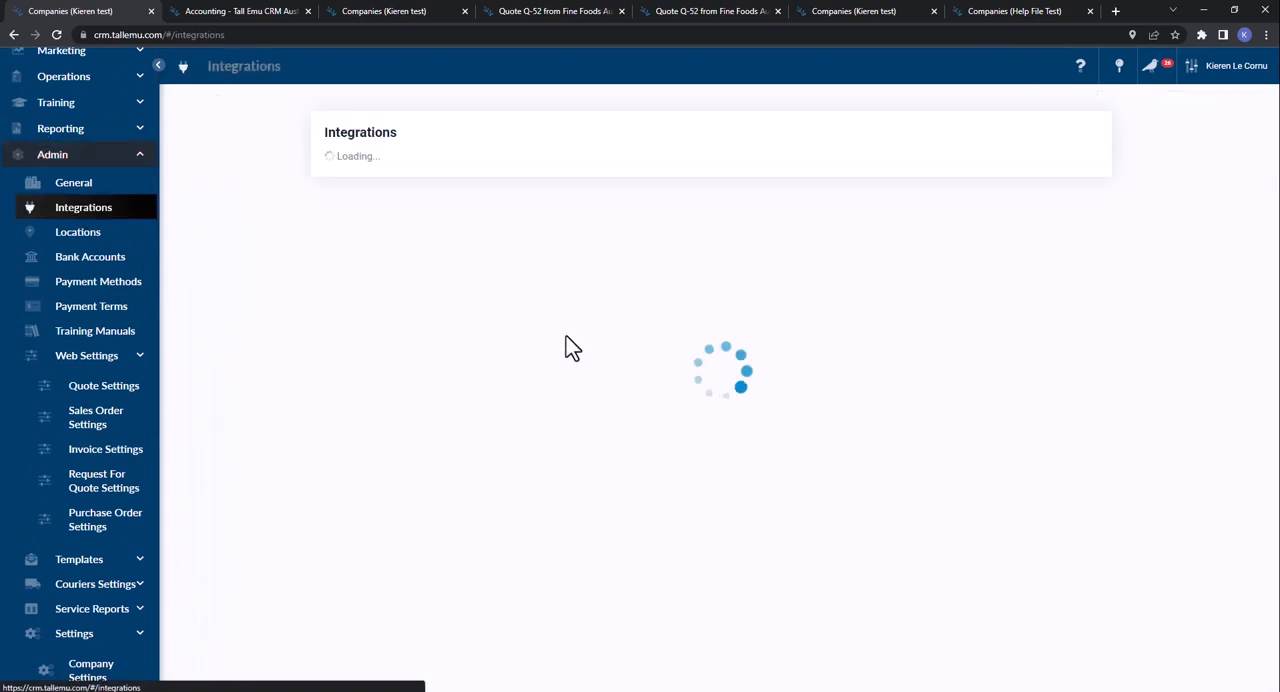
click(448, 203)
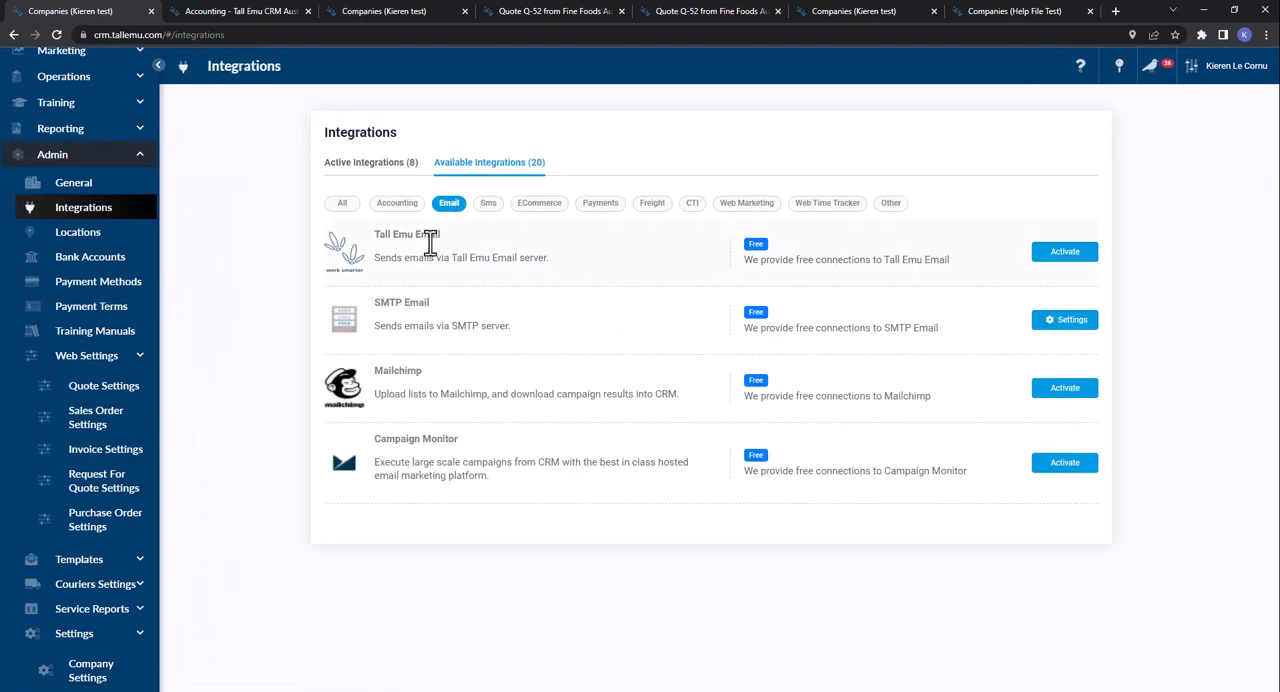